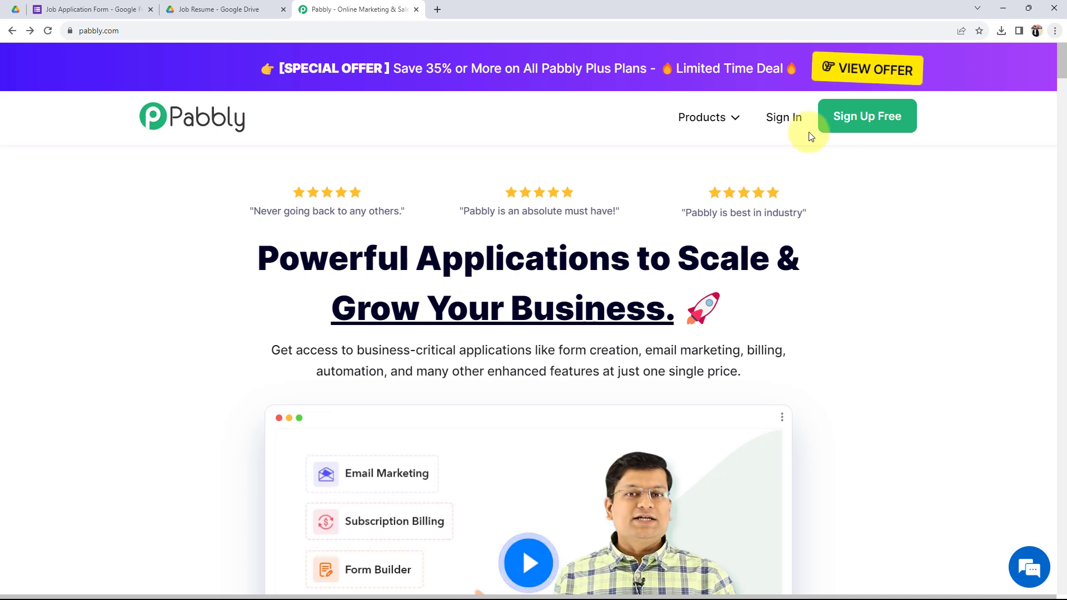
# Step: Sign in to Pabbly and launch Pabbly Connect from the All Apps page
pyautogui.click(789, 119)
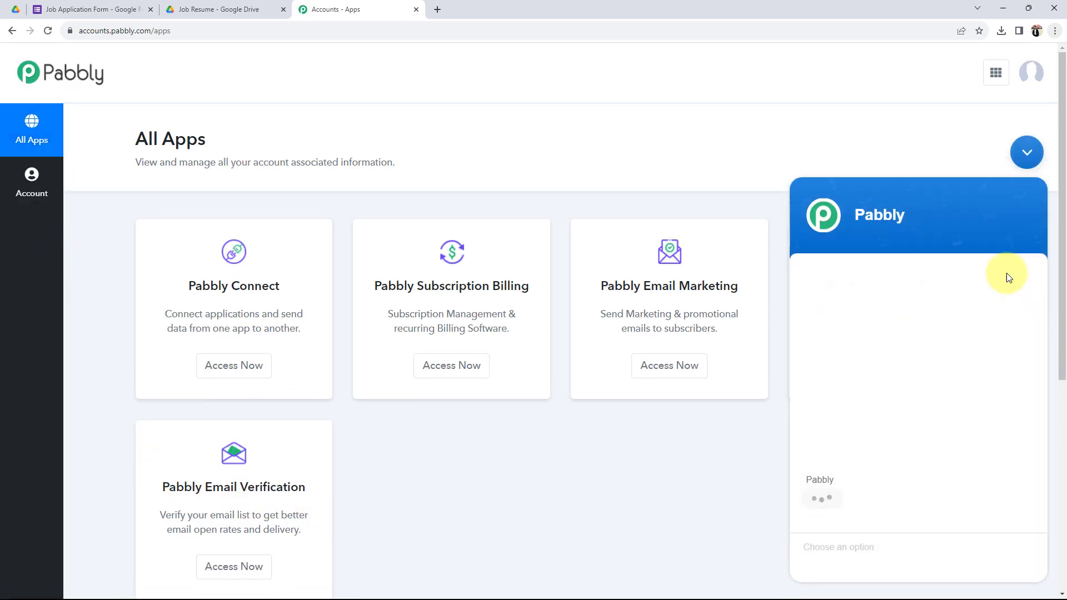
pyautogui.click(1027, 150)
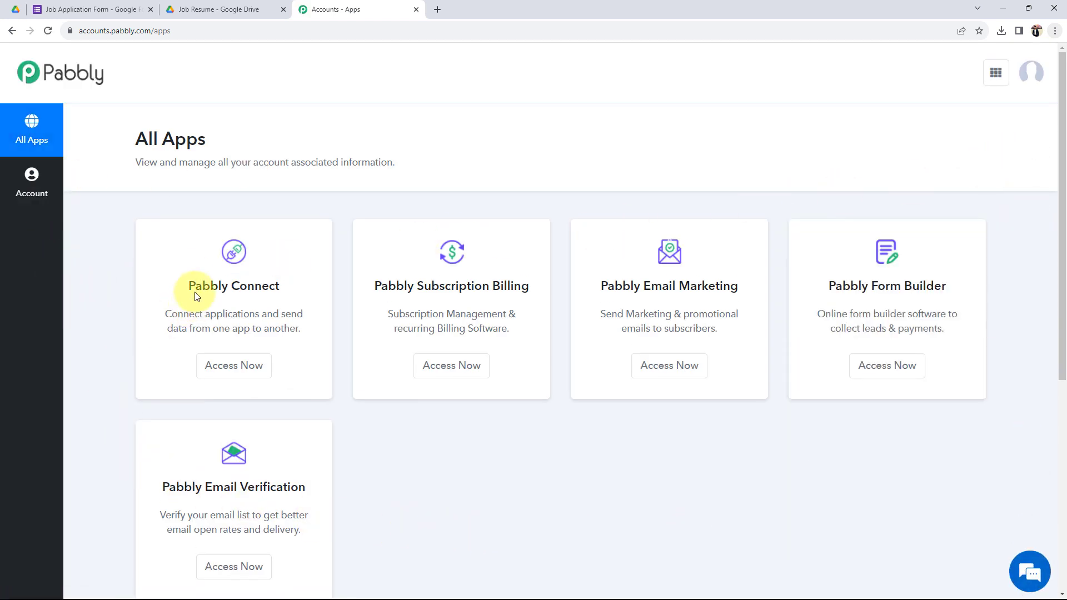
pyautogui.moveTo(190, 283); pyautogui.dragTo(281, 283)
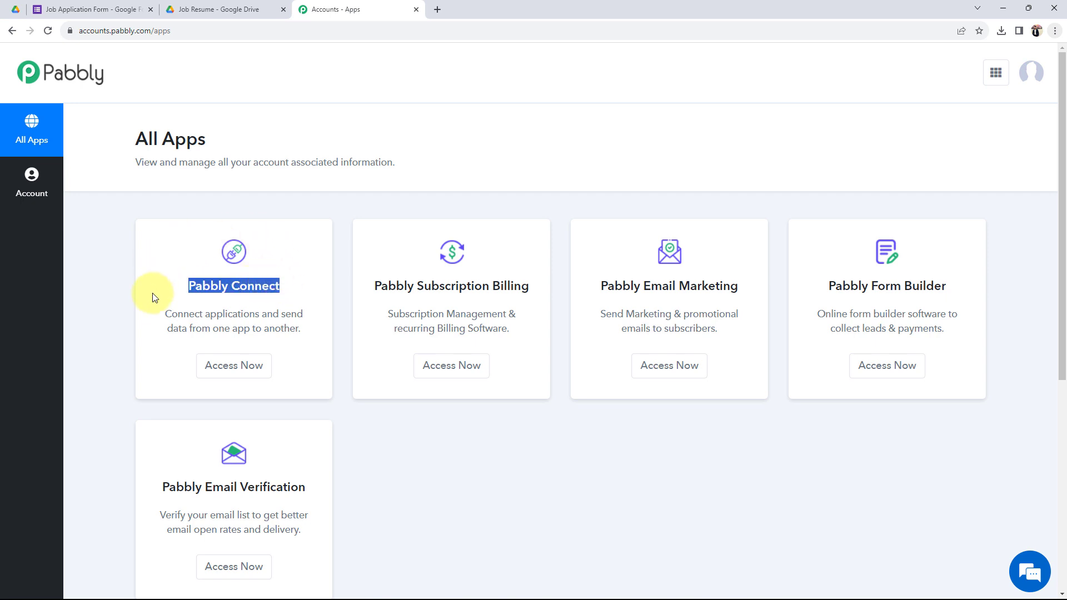
pyautogui.click(234, 365)
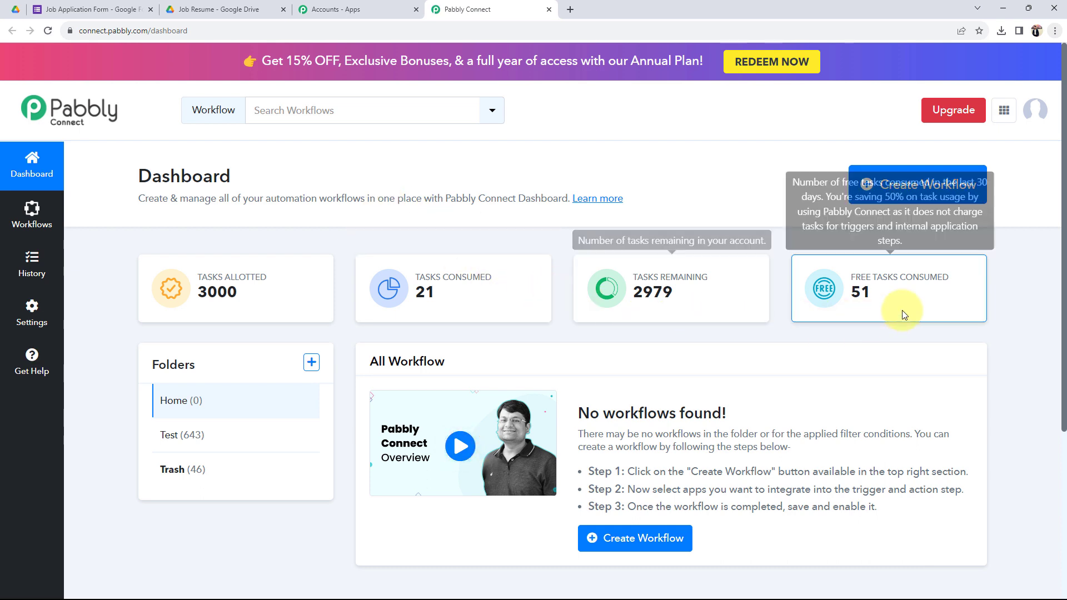
# Step: Create a new workflow with the pasted name 'Upload Files From Google Forms Responses To Google Drive'
pyautogui.click(894, 197)
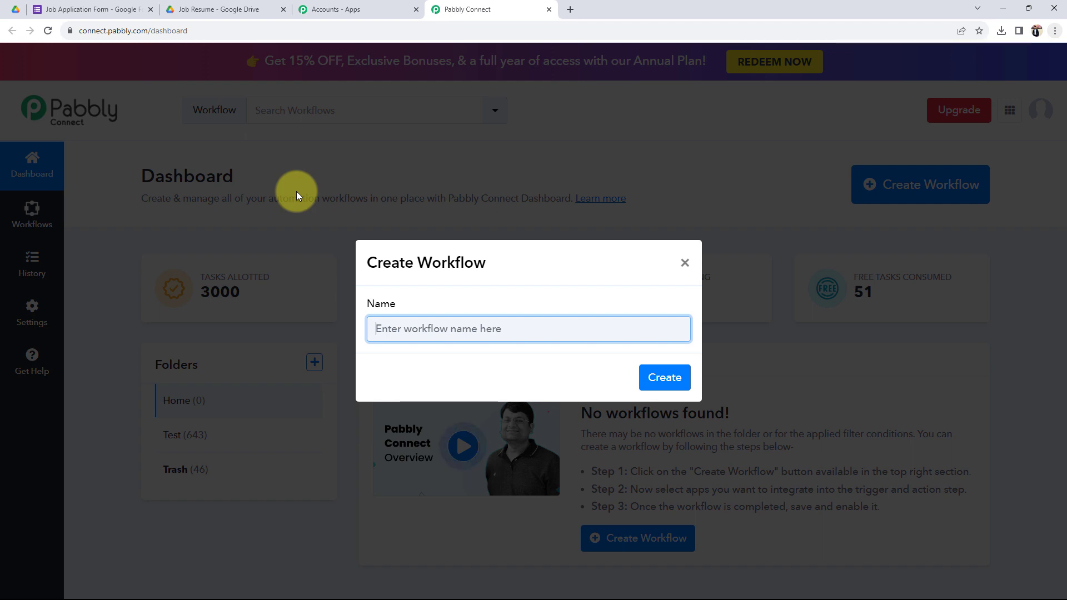
pyautogui.write('Upload Files From Google Forms Responses To Google Drive')
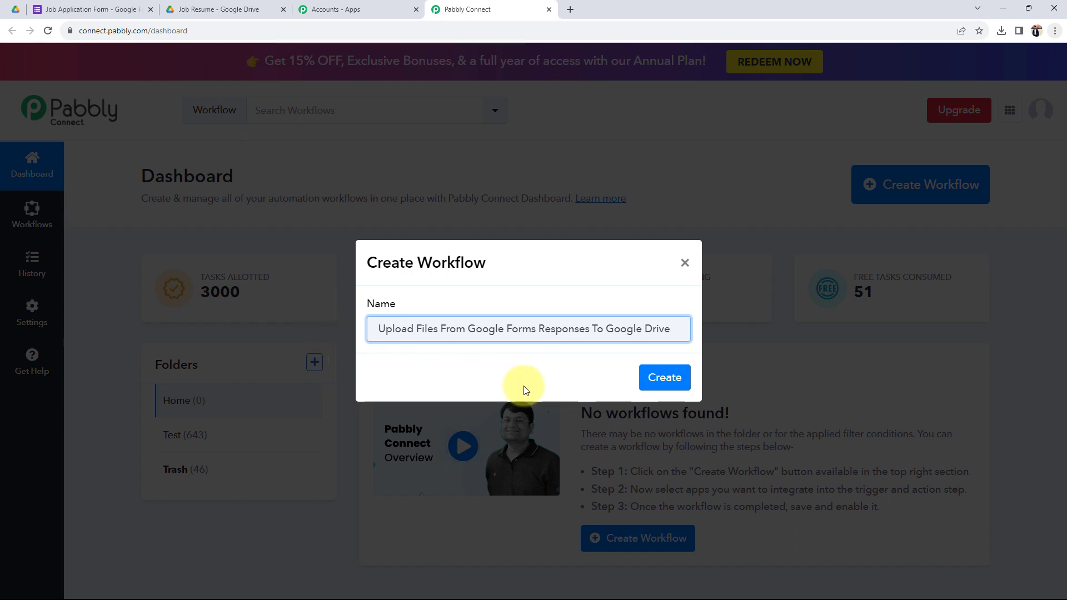
pyautogui.click(663, 377)
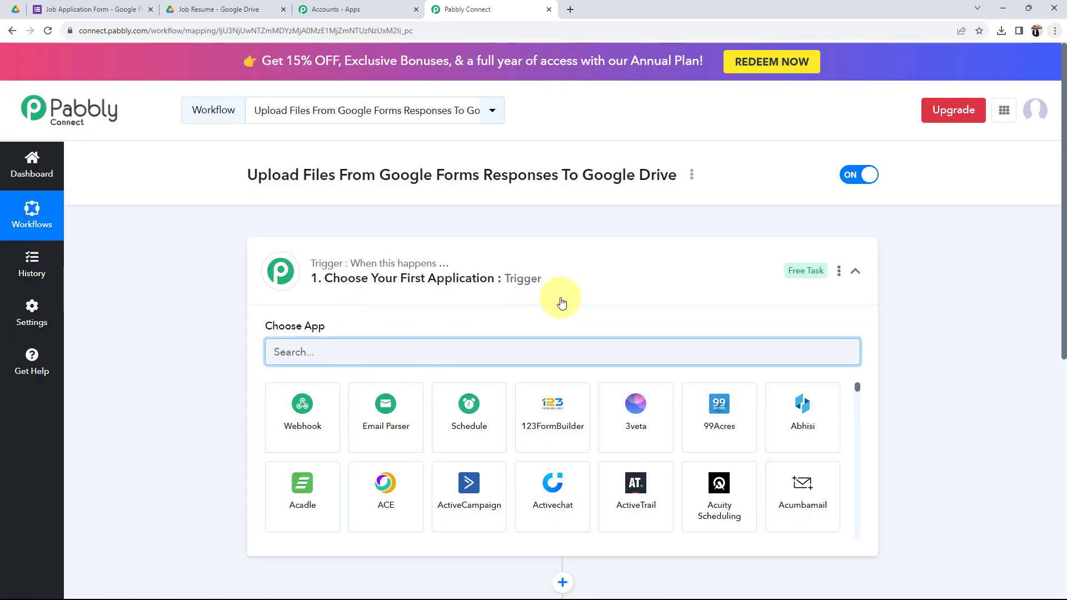
# Step: Collapse the empty trigger step's app list and switch to the Job Application Form tab
pyautogui.click(566, 282)
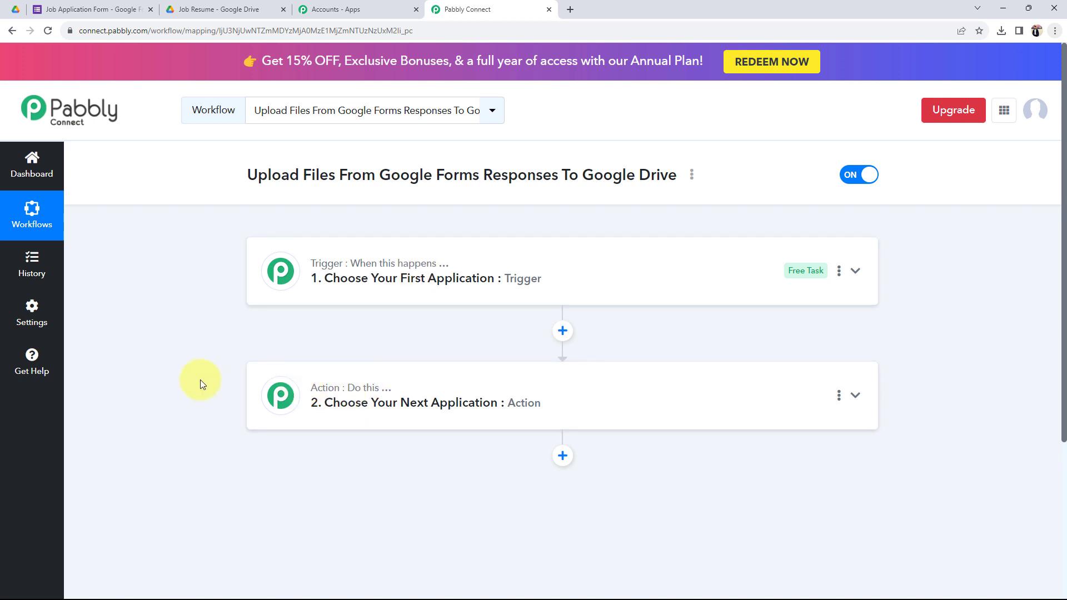
pyautogui.click(104, 9)
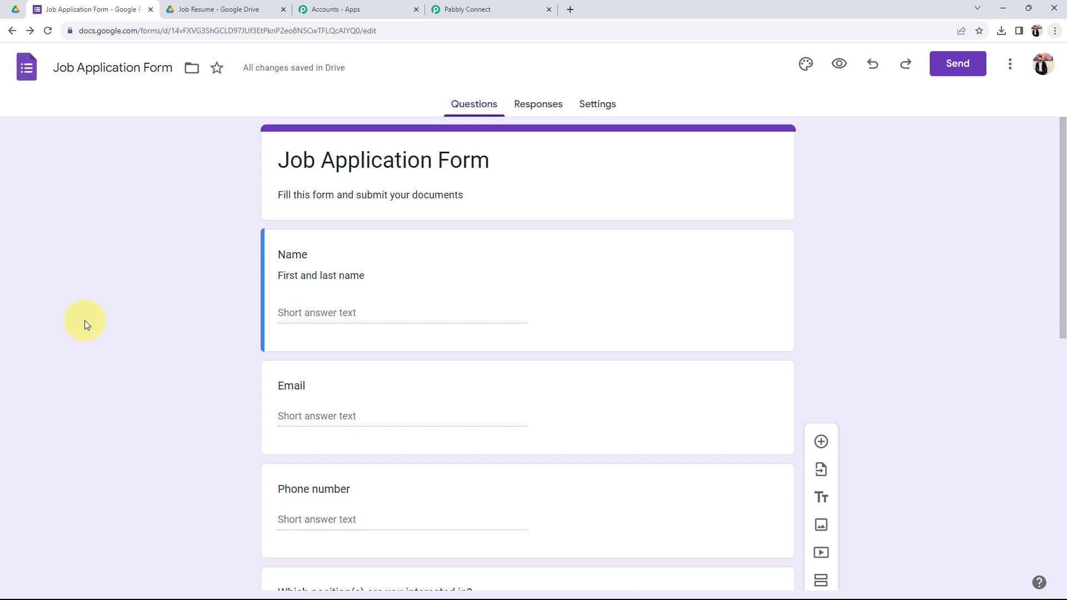
# Step: Review the form's Submit Your Resume upload question and the empty Job Resume Drive folder, then return to Pabbly
pyautogui.click(215, 5)
pyautogui.click(128, 8)
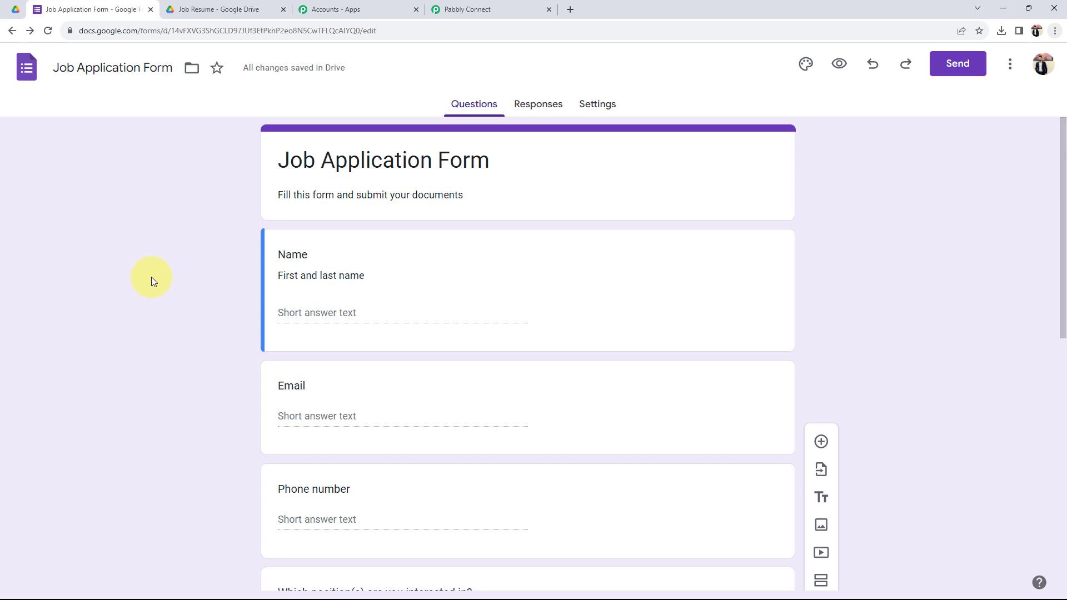
pyautogui.scroll(-5, 151, 277)
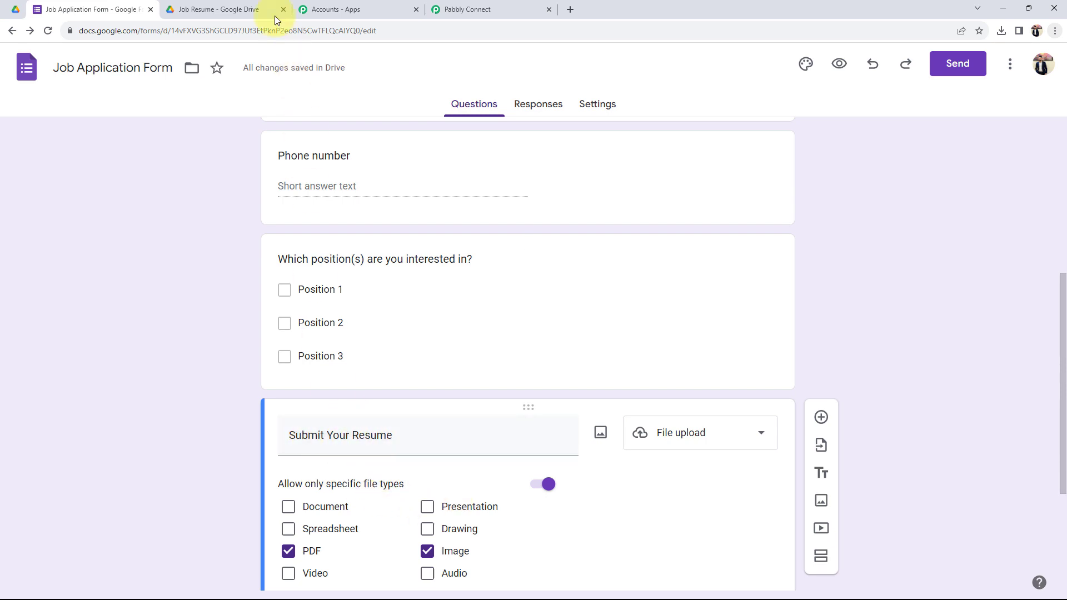
pyautogui.click(253, 10)
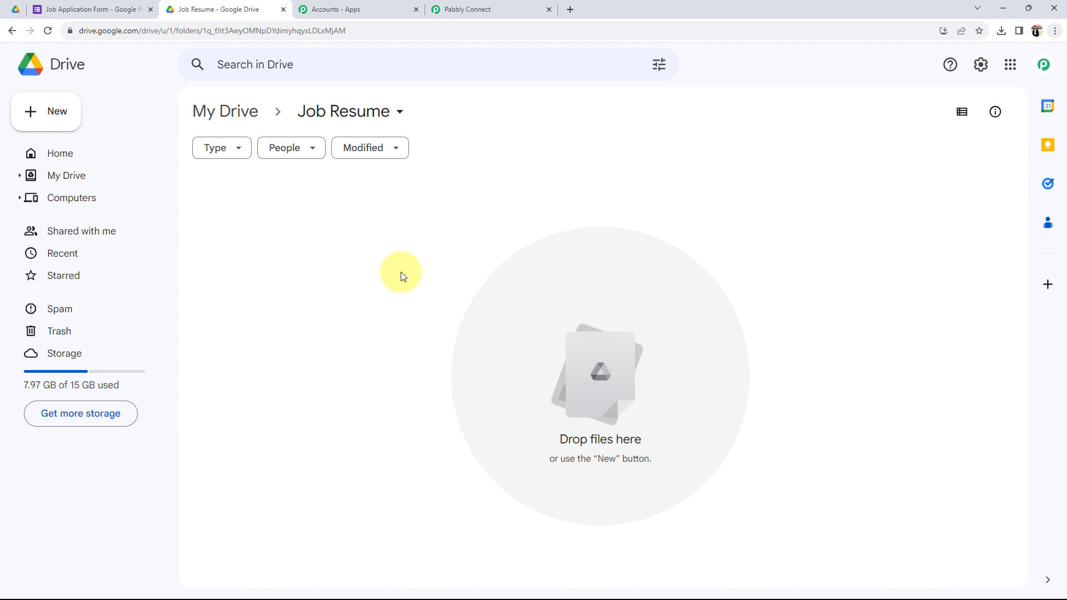
pyautogui.click(108, 7)
pyautogui.click(210, 7)
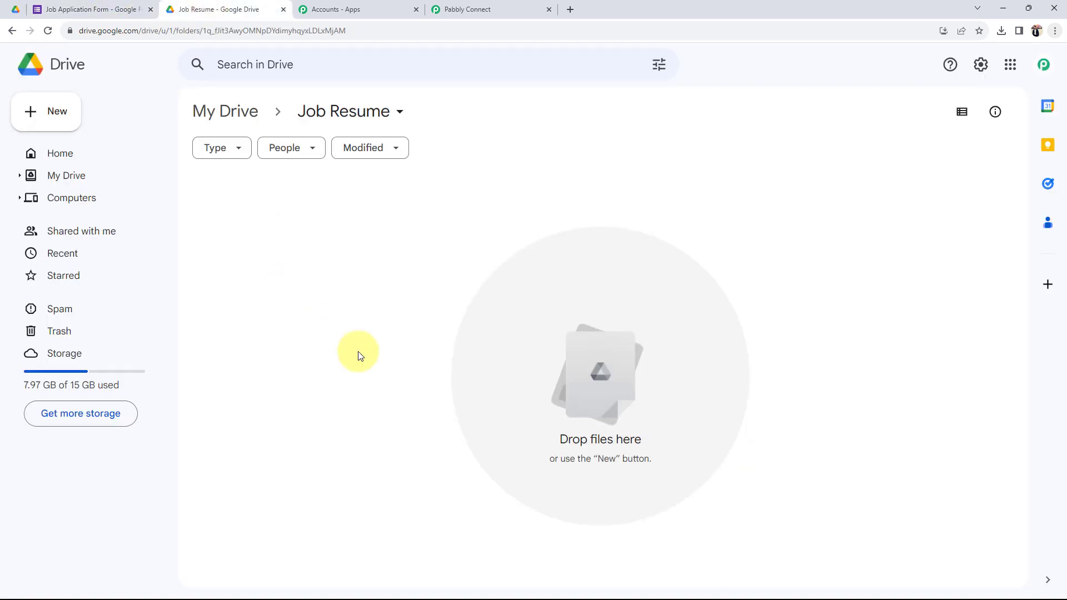
pyautogui.click(506, 7)
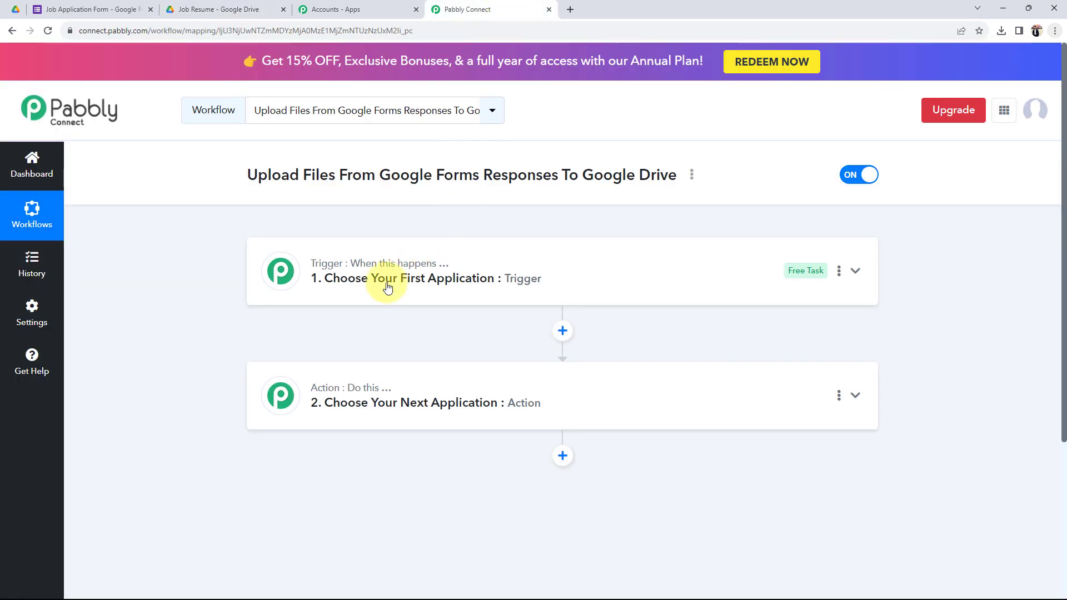
# Step: Search 'googl' and choose Google Forms as the trigger app
pyautogui.click(387, 284)
pyautogui.click(300, 352)
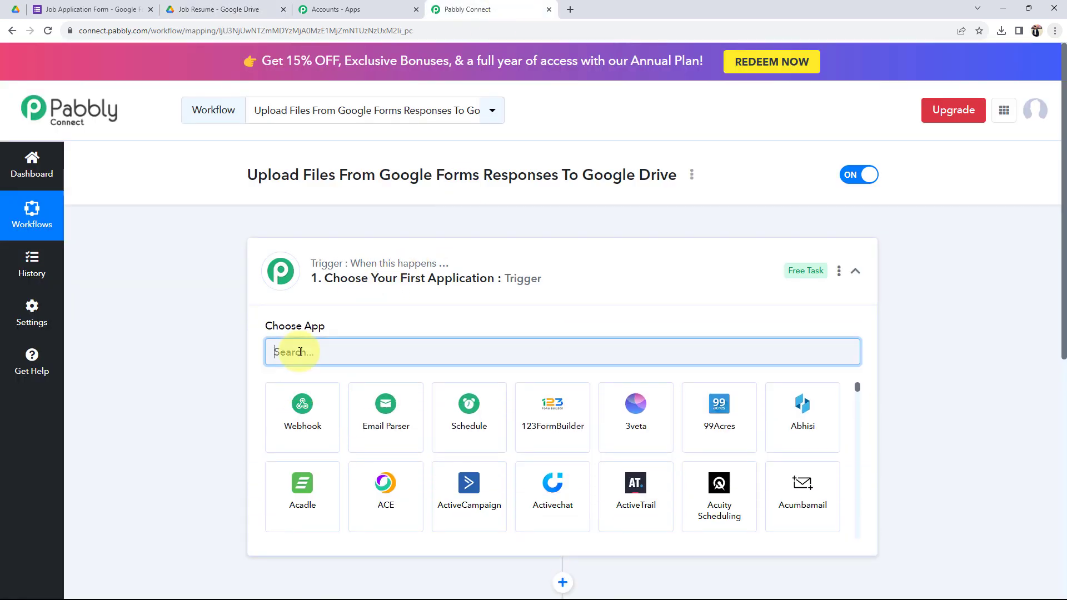
pyautogui.write('googl')
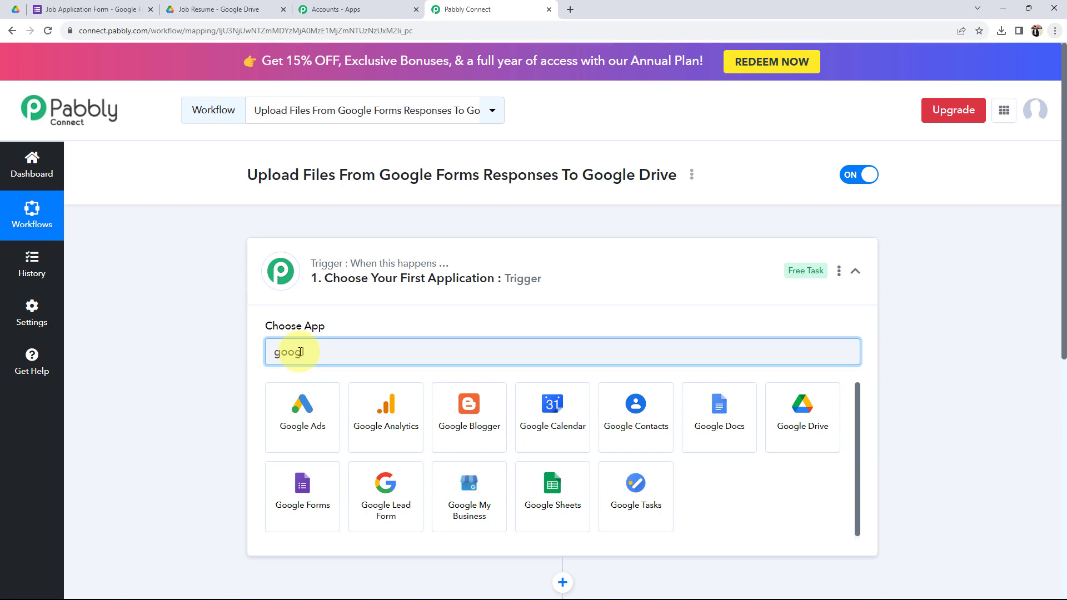
pyautogui.click(300, 485)
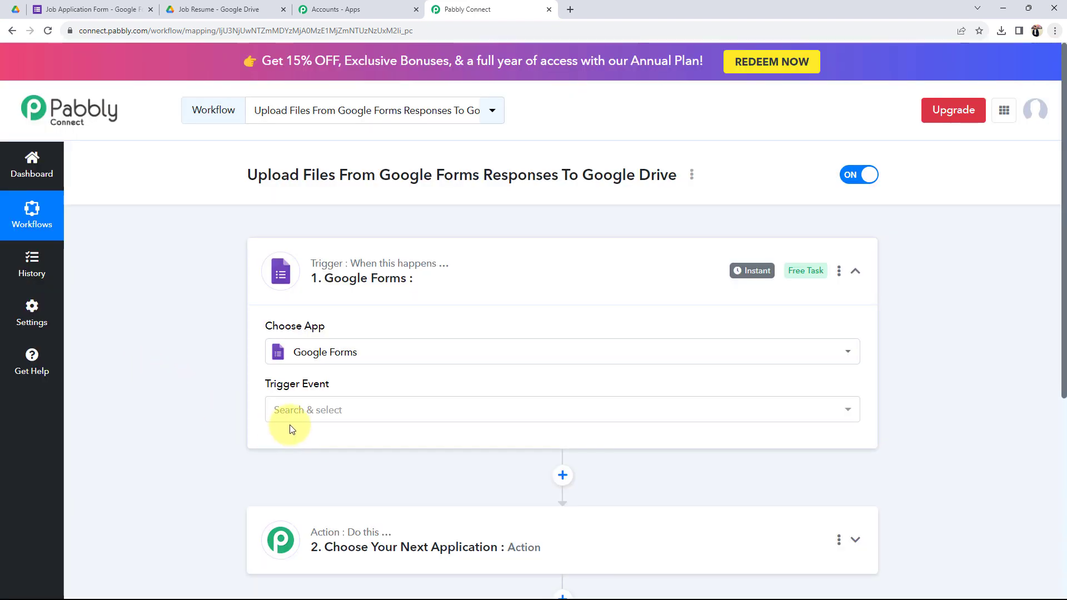
# Step: Set the trigger event to New Response Received
pyautogui.click(284, 411)
pyautogui.click(291, 479)
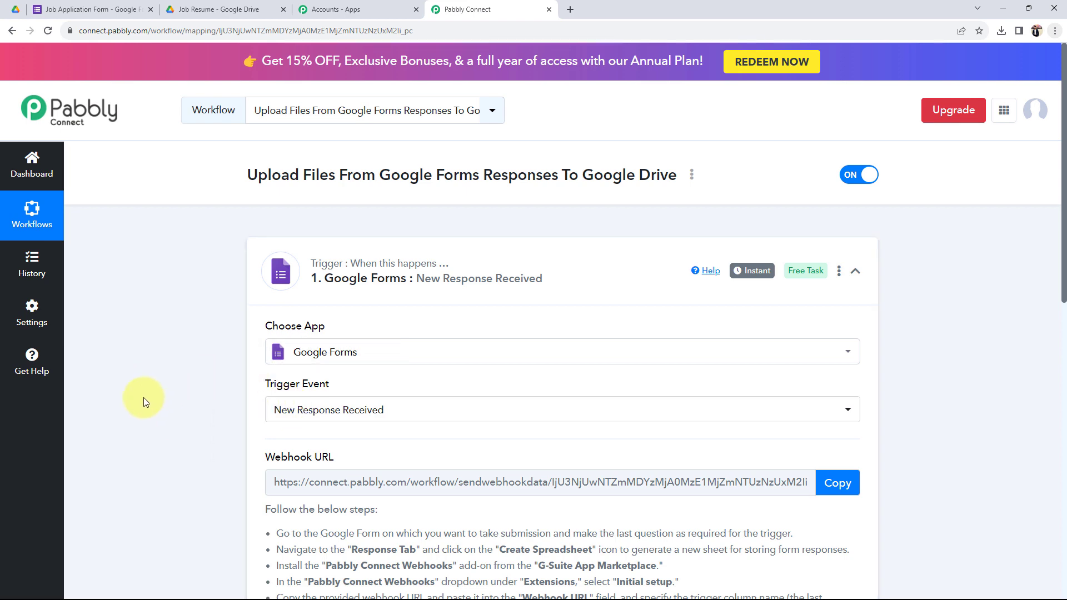
pyautogui.scroll(-2, 179, 405)
pyautogui.moveTo(266, 346); pyautogui.dragTo(335, 347)
pyautogui.click(242, 349)
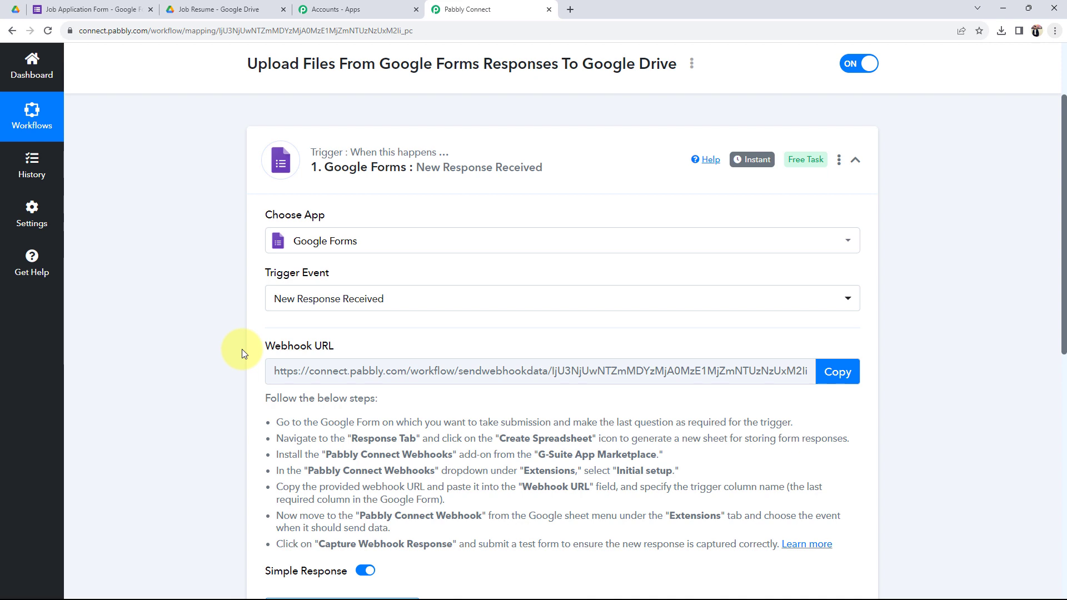
# Step: Read the trigger's Webhook URL setup instructions, then bring up the Job Application Form
pyautogui.click(139, 9)
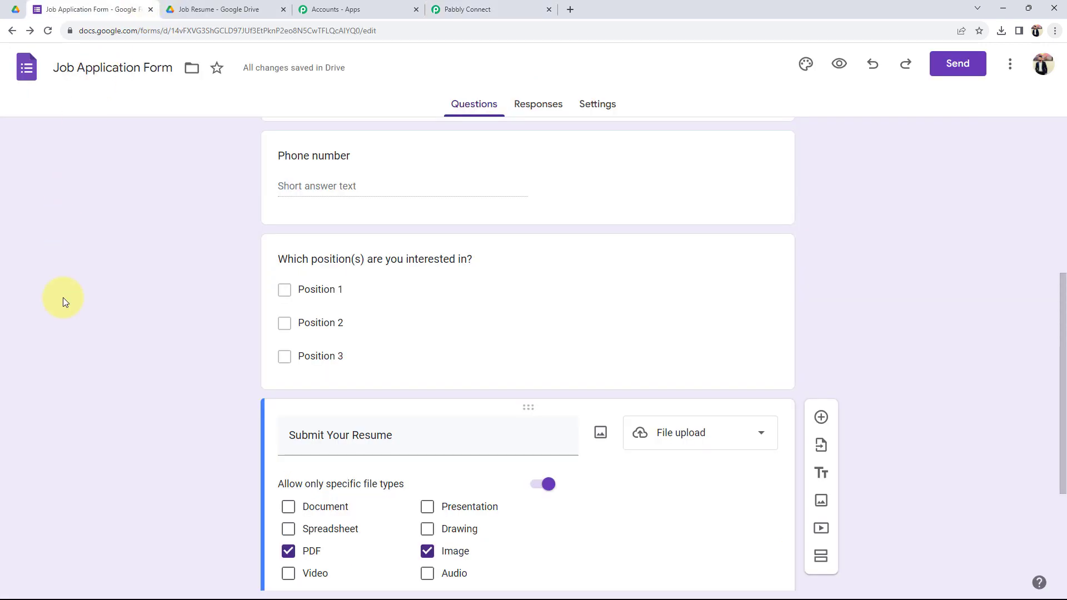
pyautogui.scroll(6, 278, 323)
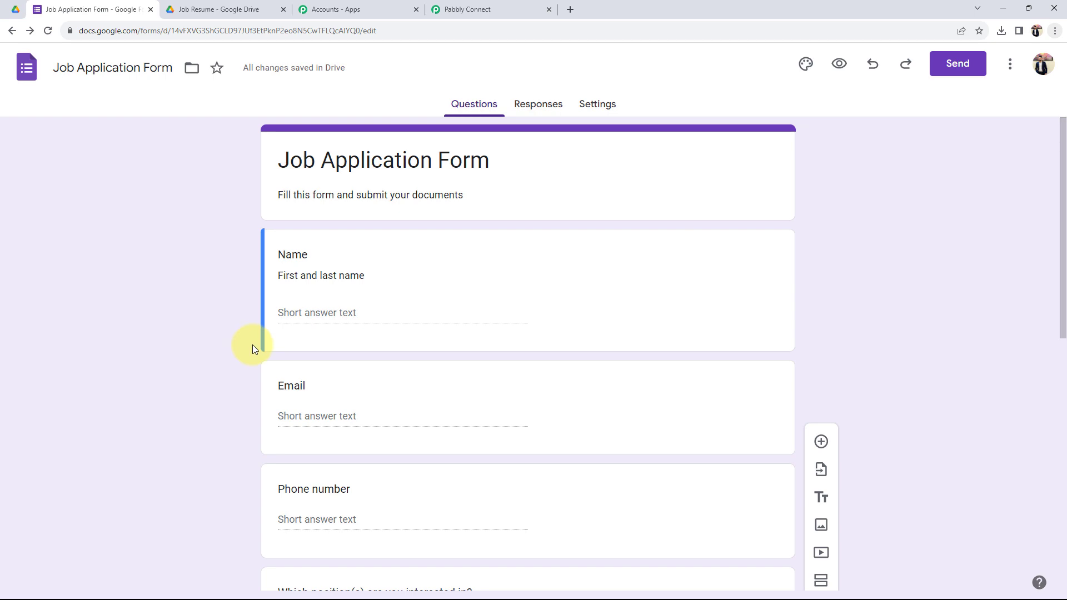
pyautogui.click(528, 9)
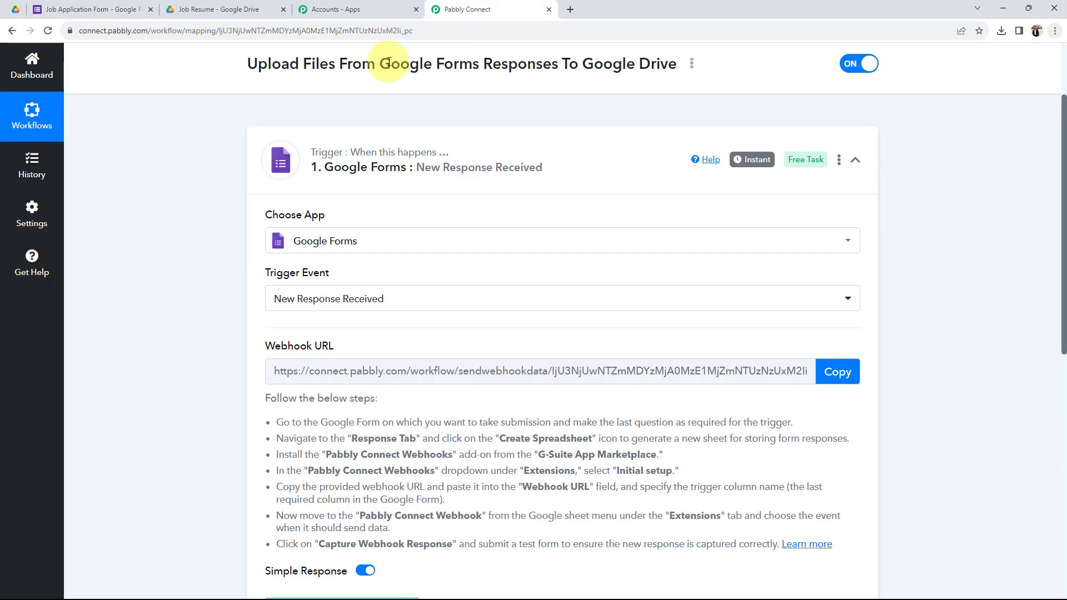
pyautogui.scroll(-2, 456, 487)
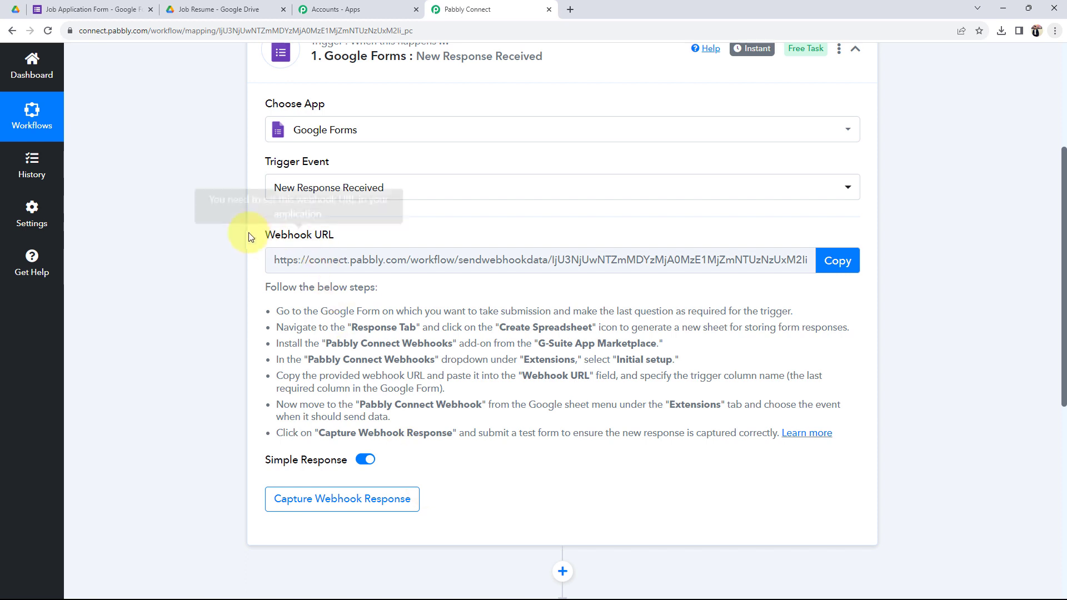
pyautogui.moveTo(262, 234); pyautogui.dragTo(349, 242)
pyautogui.click(280, 311)
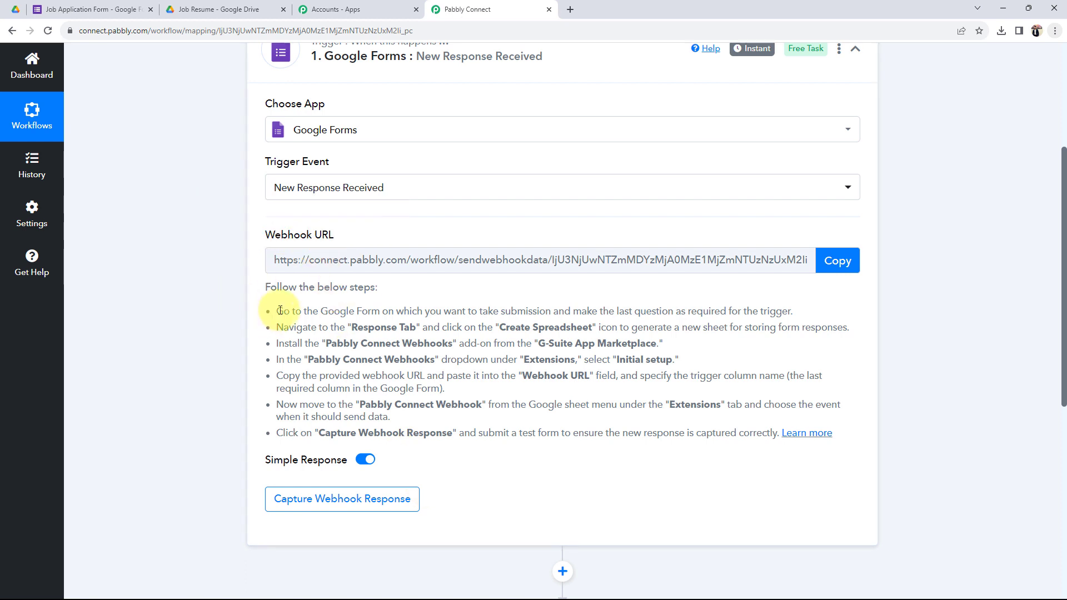
pyautogui.moveTo(278, 308); pyautogui.dragTo(859, 436)
pyautogui.click(522, 464)
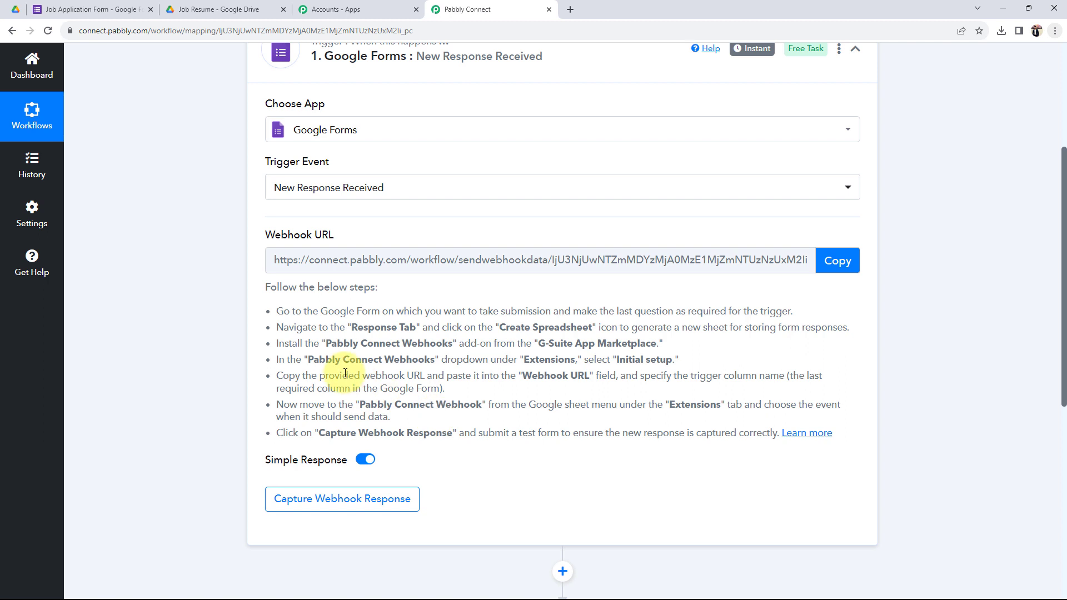
pyautogui.click(94, 9)
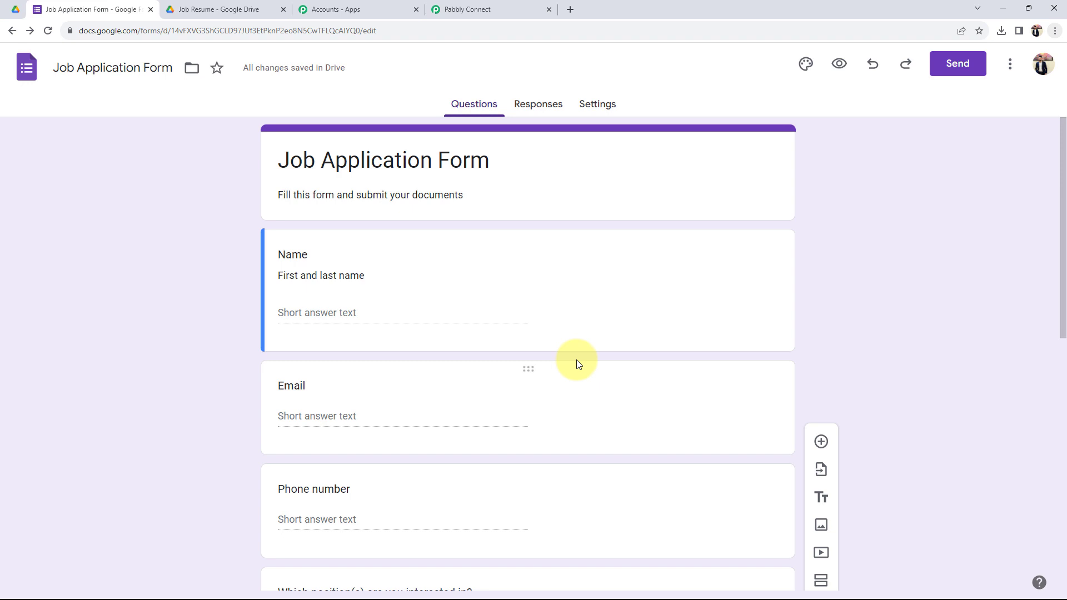
# Step: Link the form's responses to a new spreadsheet, Job Application Form (Responses)
pyautogui.click(541, 104)
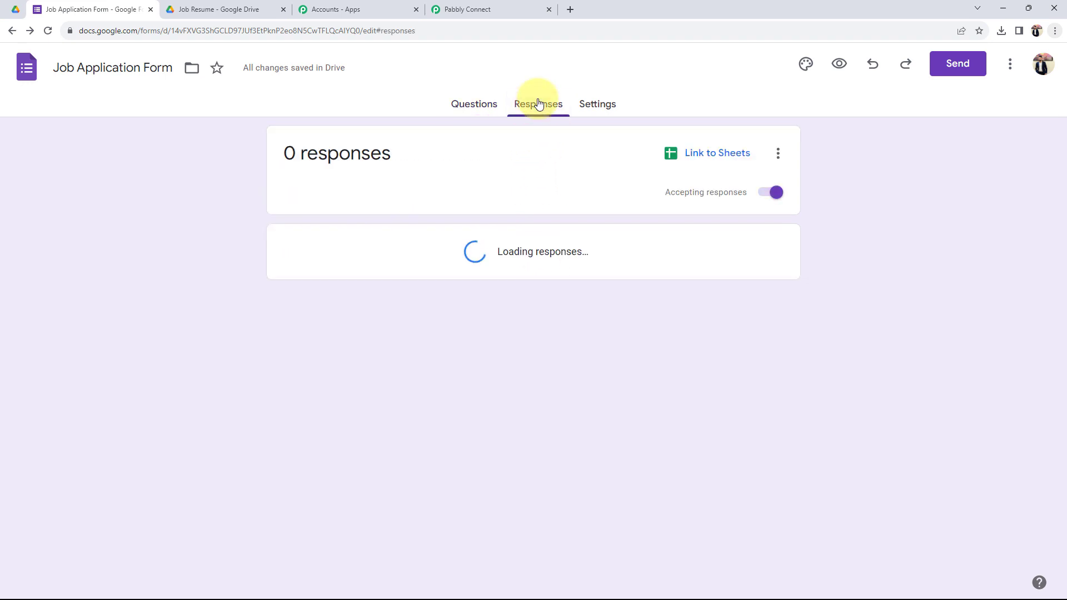
pyautogui.click(704, 158)
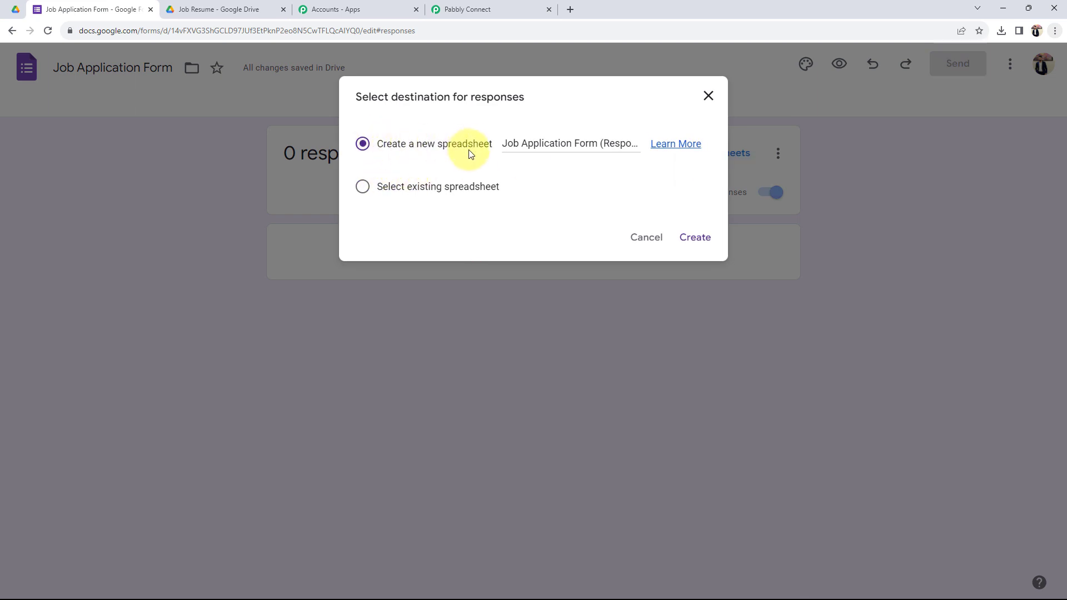
pyautogui.click(688, 237)
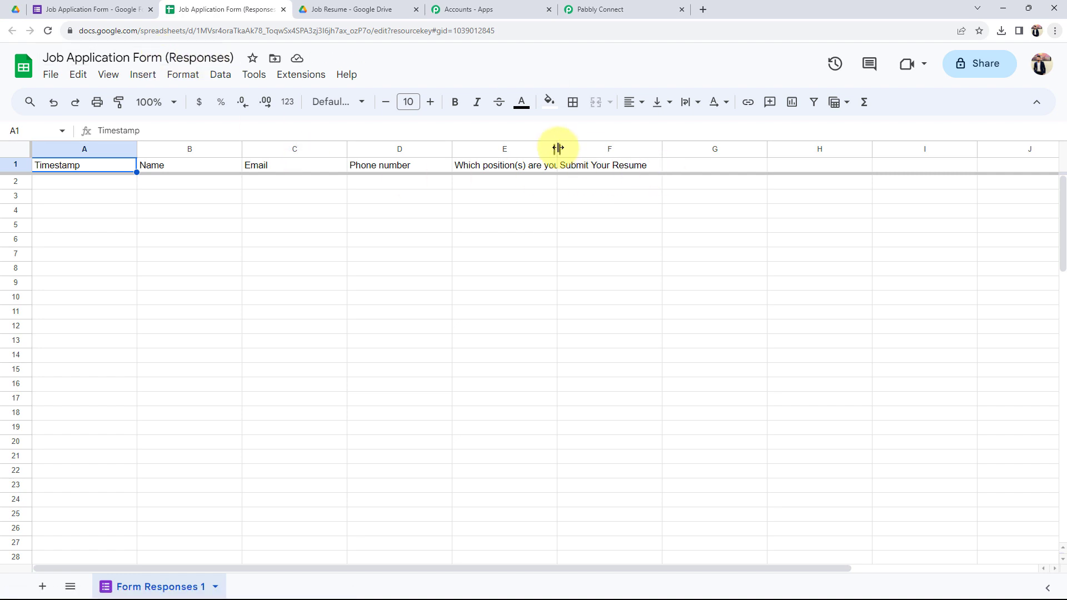
# Step: Zoom the response sheet to 150% and make header row A1:F1 bold
pyautogui.moveTo(606, 165); pyautogui.dragTo(102, 172)
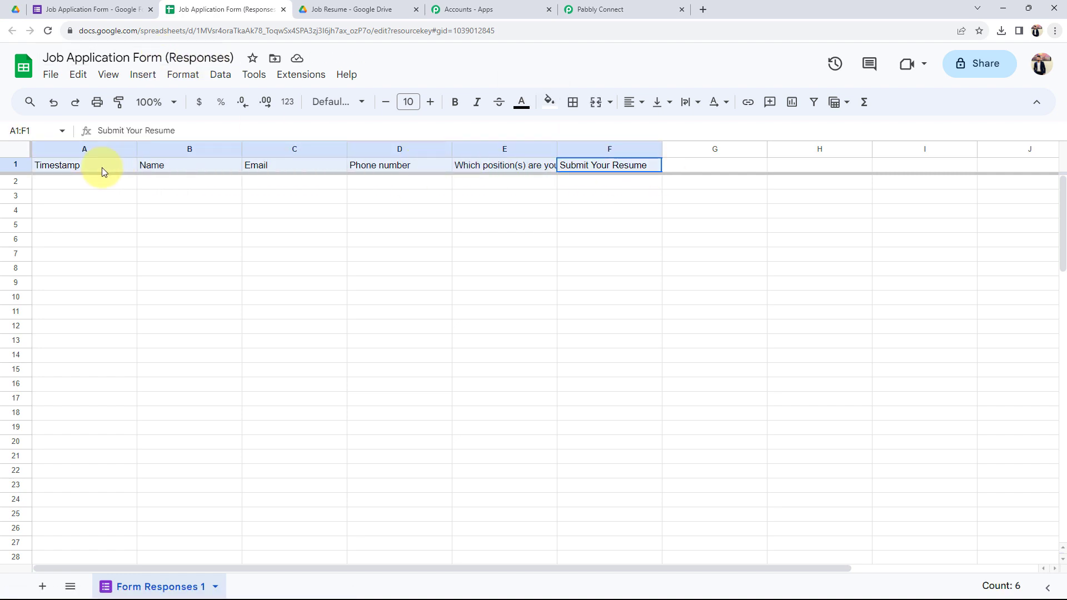
pyautogui.click(173, 102)
pyautogui.click(155, 239)
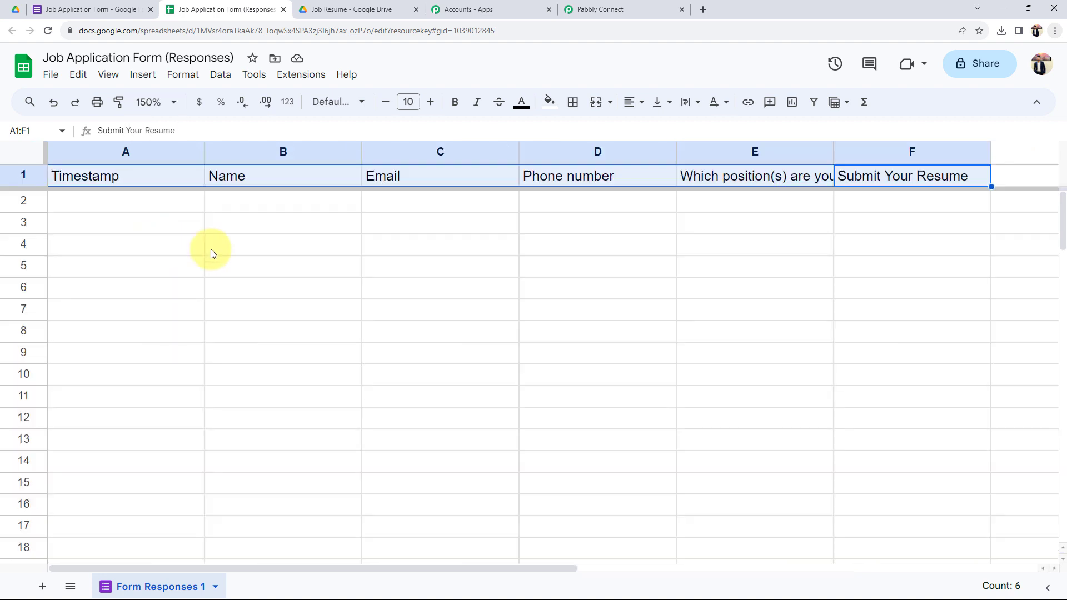
pyautogui.click(454, 102)
pyautogui.click(374, 289)
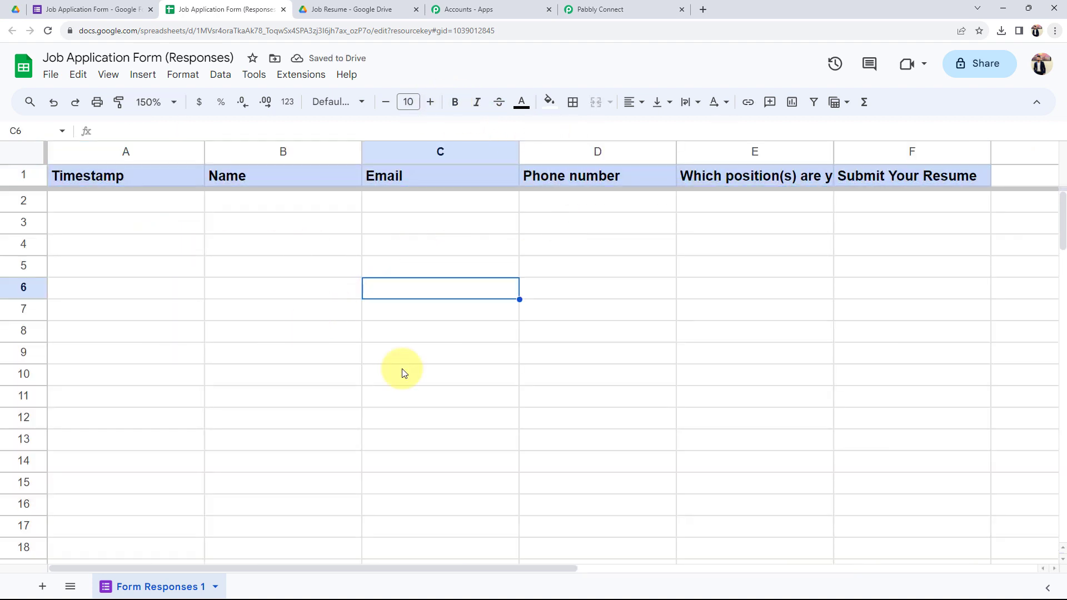
# Step: Return to the Job Application Form's Questions view in Google Forms
pyautogui.click(108, 8)
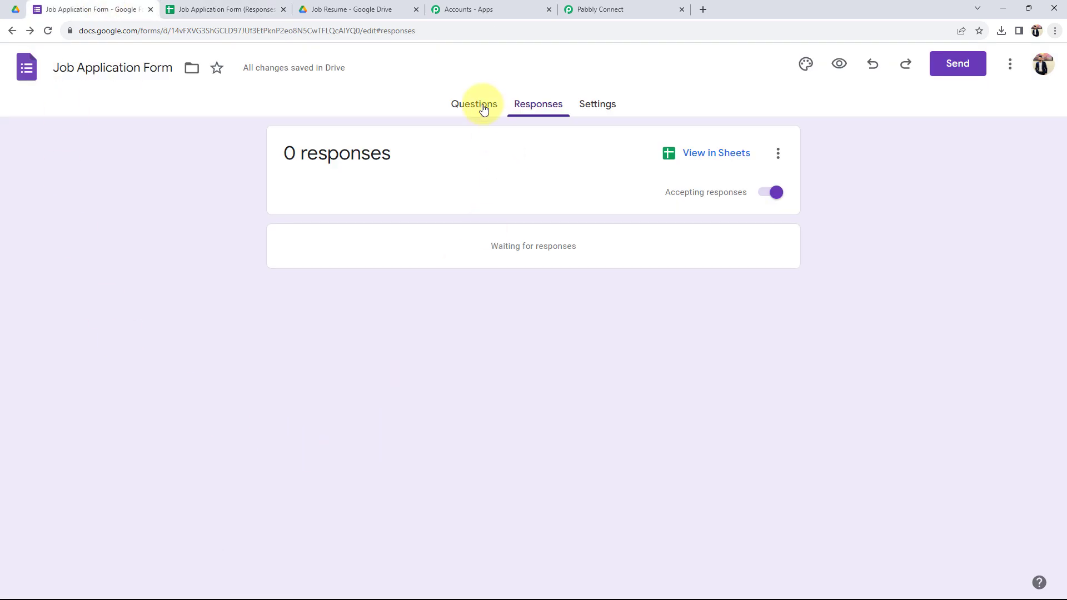
pyautogui.click(484, 110)
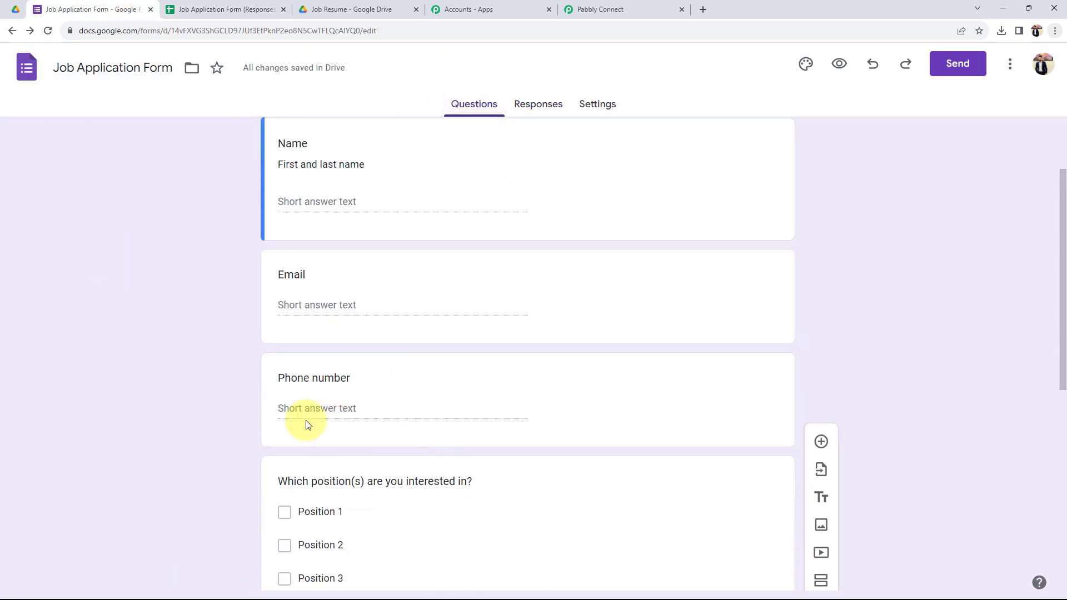
pyautogui.click(223, 9)
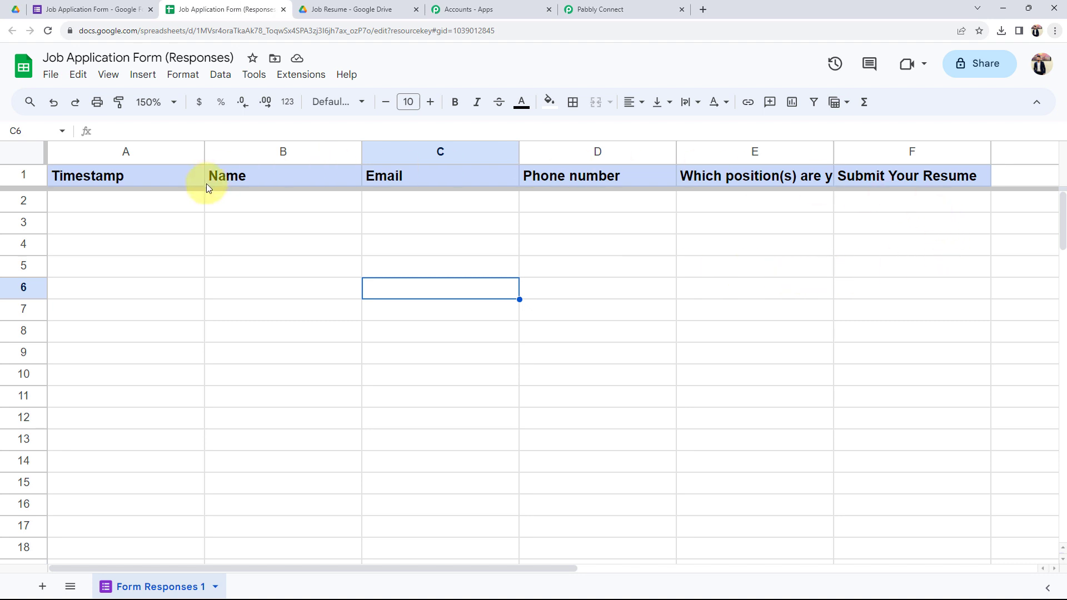
pyautogui.click(587, 6)
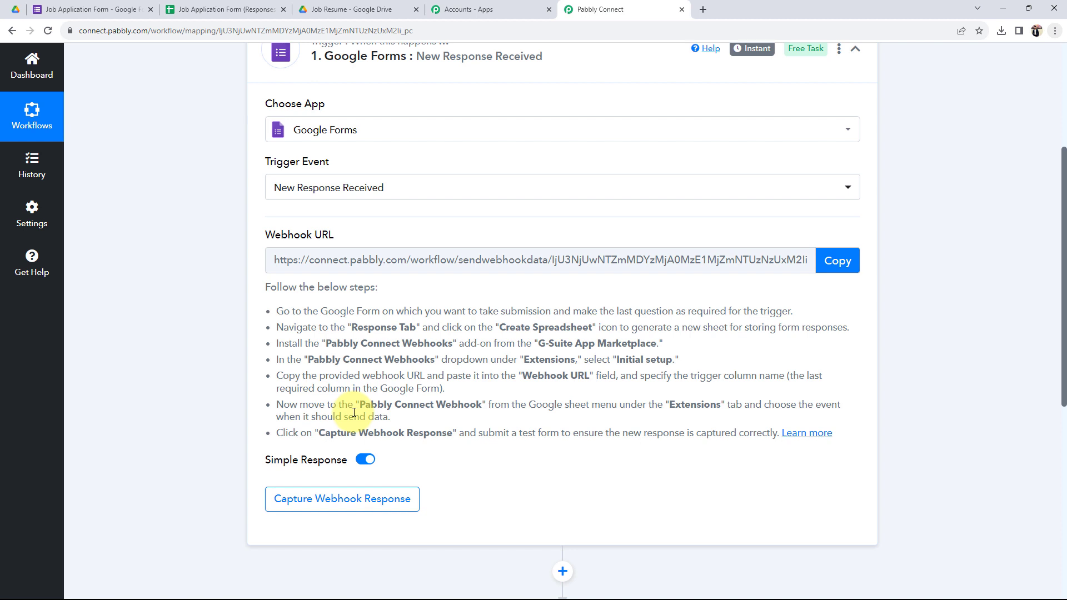
pyautogui.click(64, 10)
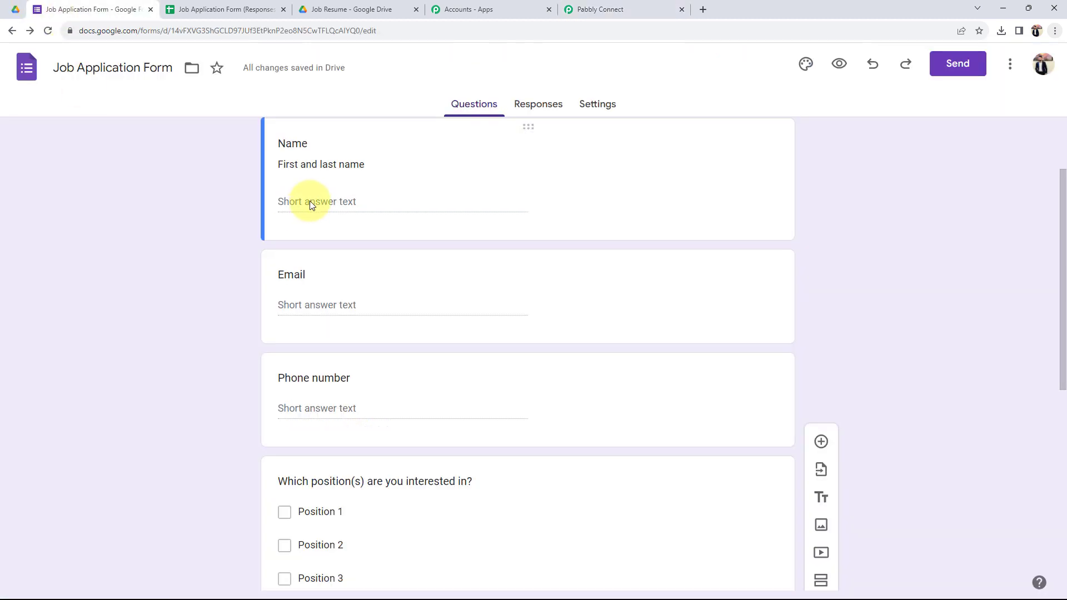
pyautogui.scroll(-1, 295, 261)
pyautogui.scroll(3, 281, 322)
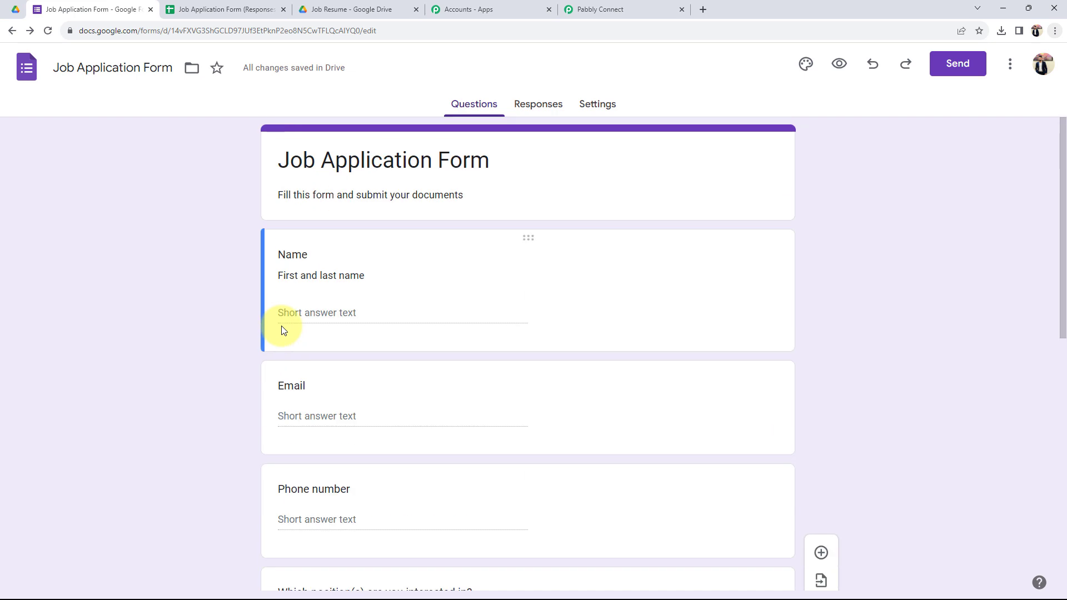
# Step: Preview the live form and enter the applicant's name and e-mail address
pyautogui.click(832, 77)
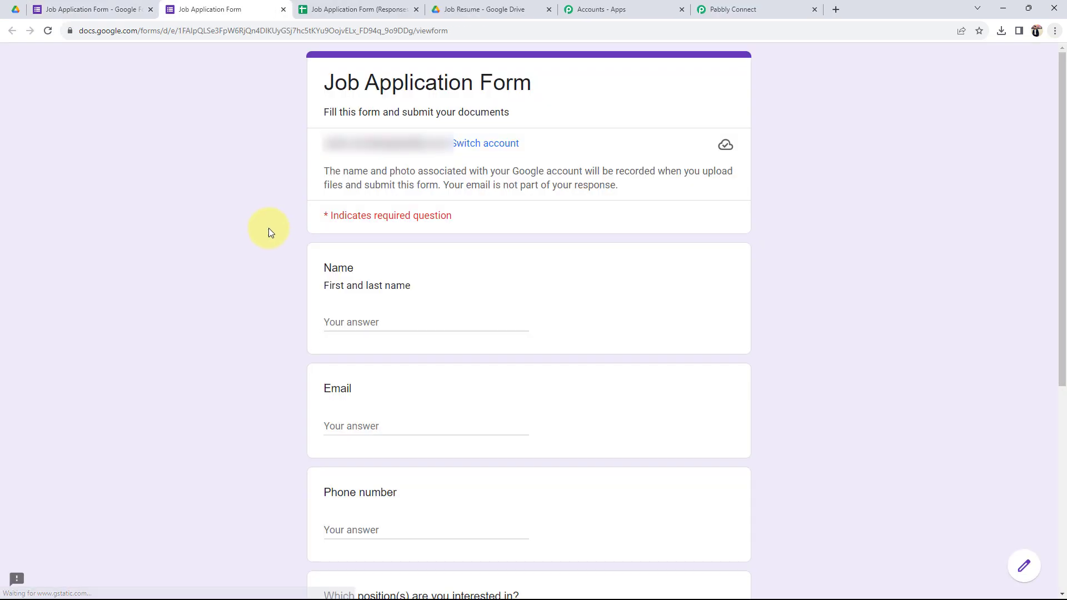
pyautogui.scroll(-2, 270, 229)
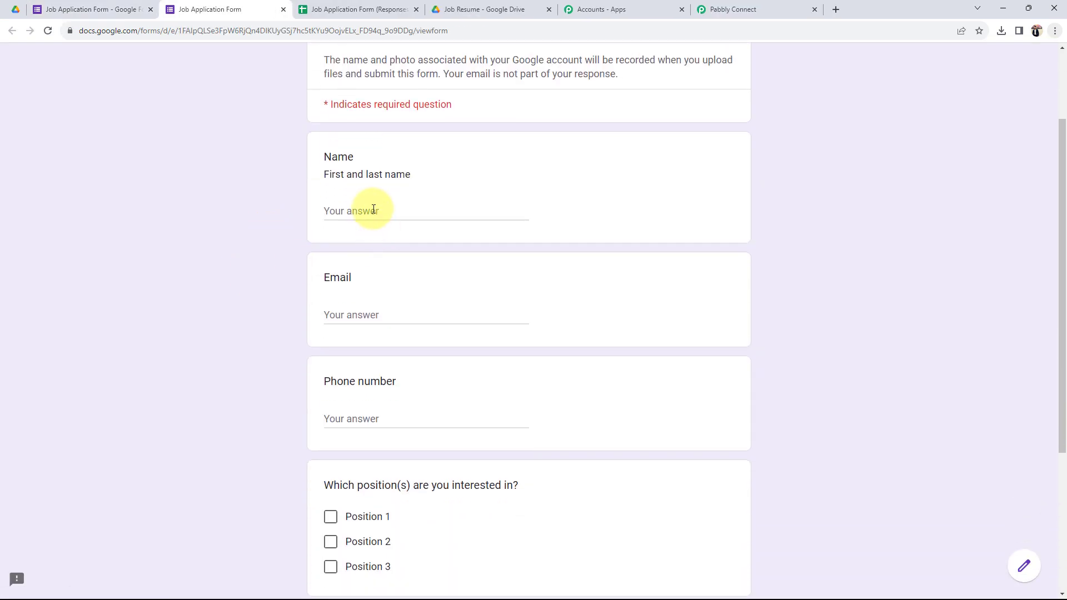
pyautogui.click(374, 209)
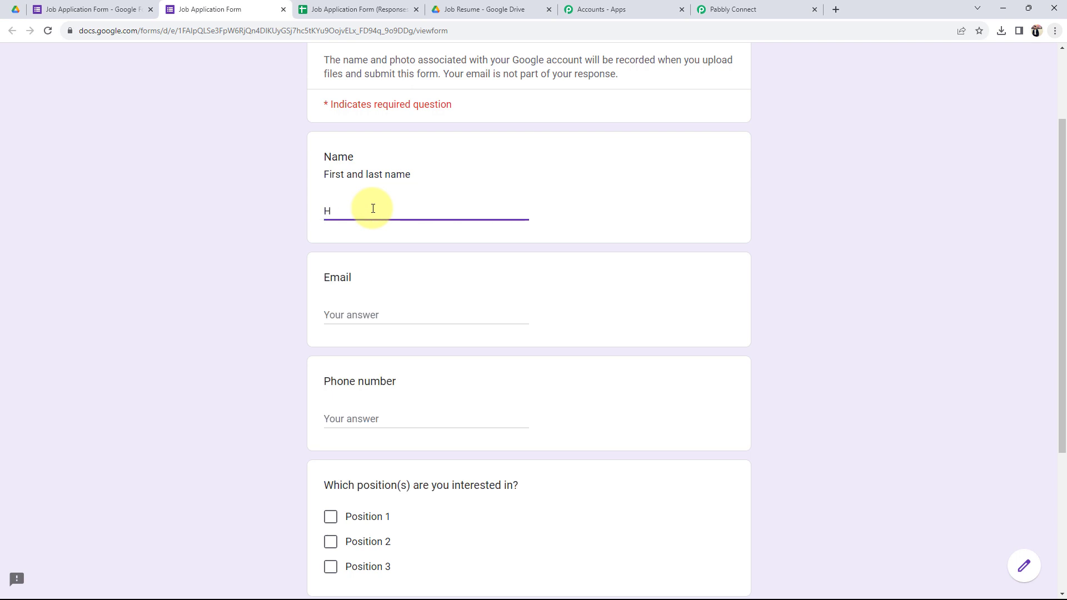
pyautogui.press('Tab')
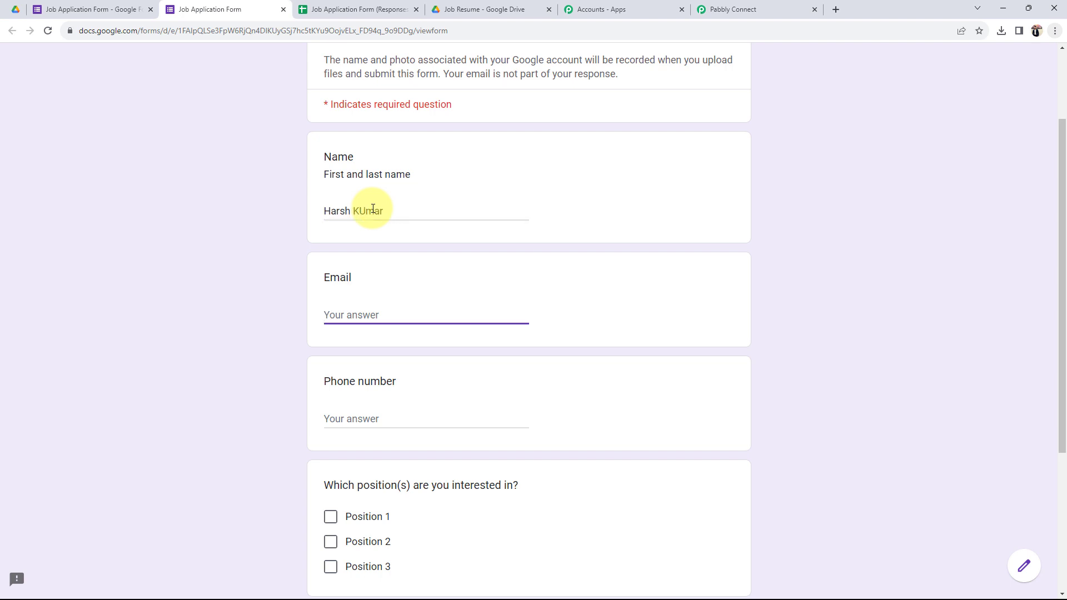
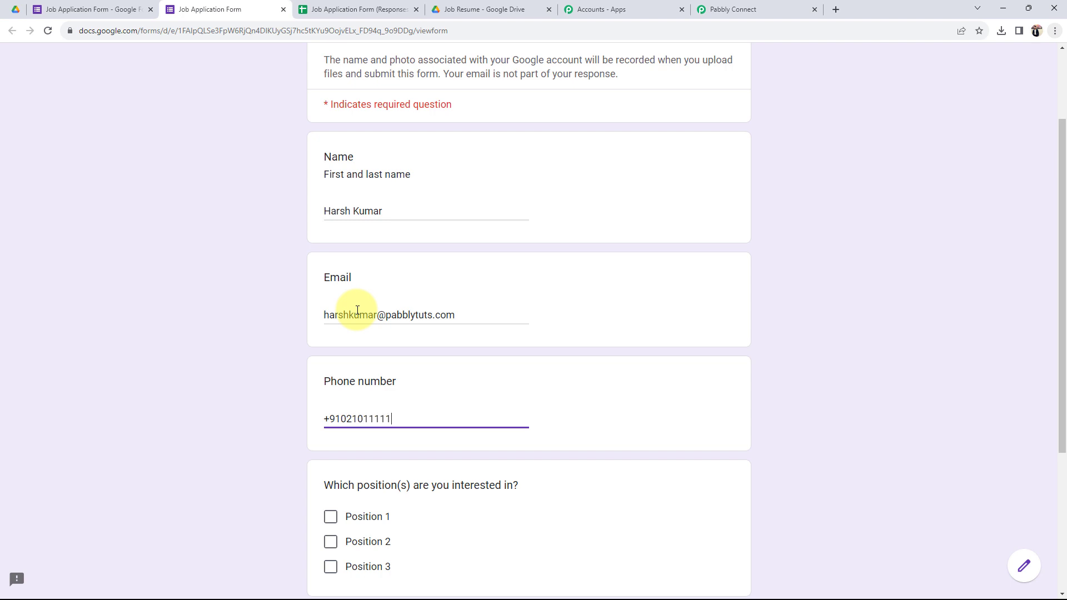
# Step: Tick Position 2 as the position of interest
pyautogui.scroll(-2, 317, 382)
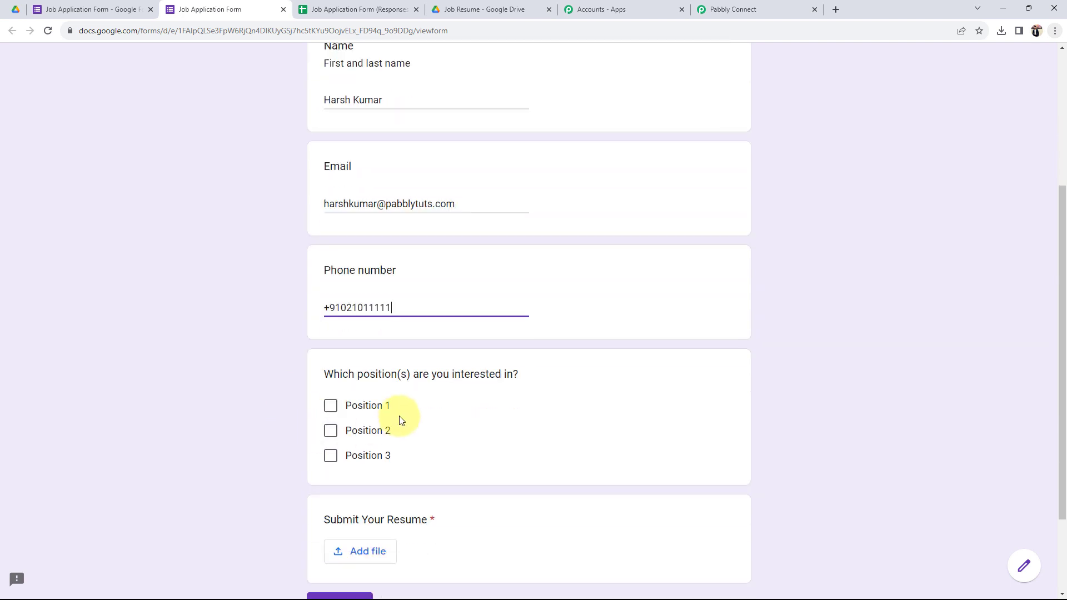
pyautogui.click(330, 432)
pyautogui.scroll(-2, 205, 432)
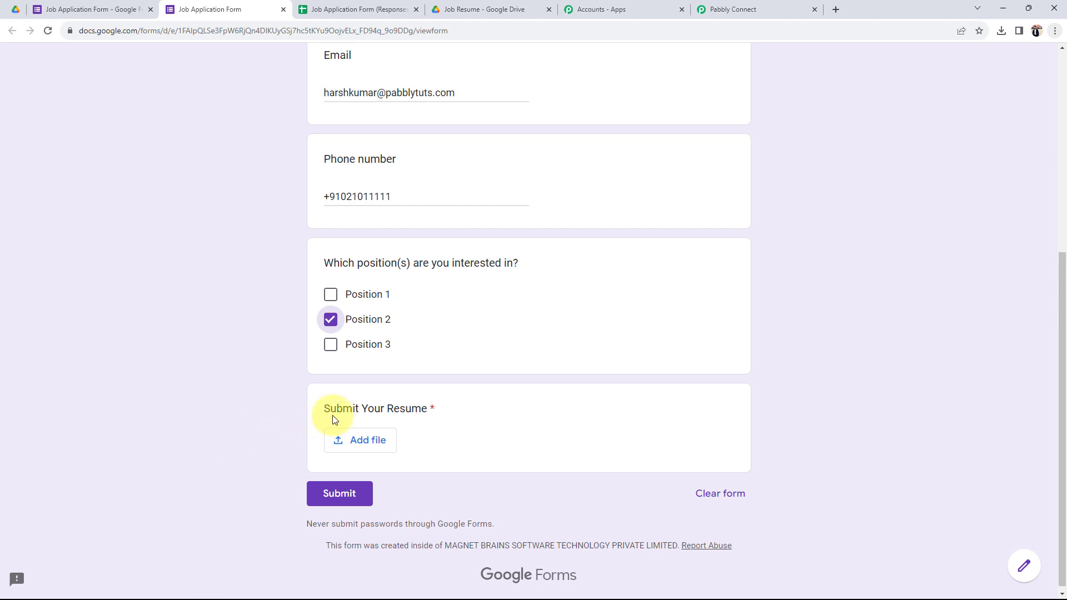
pyautogui.moveTo(326, 412); pyautogui.dragTo(290, 420)
pyautogui.click(251, 419)
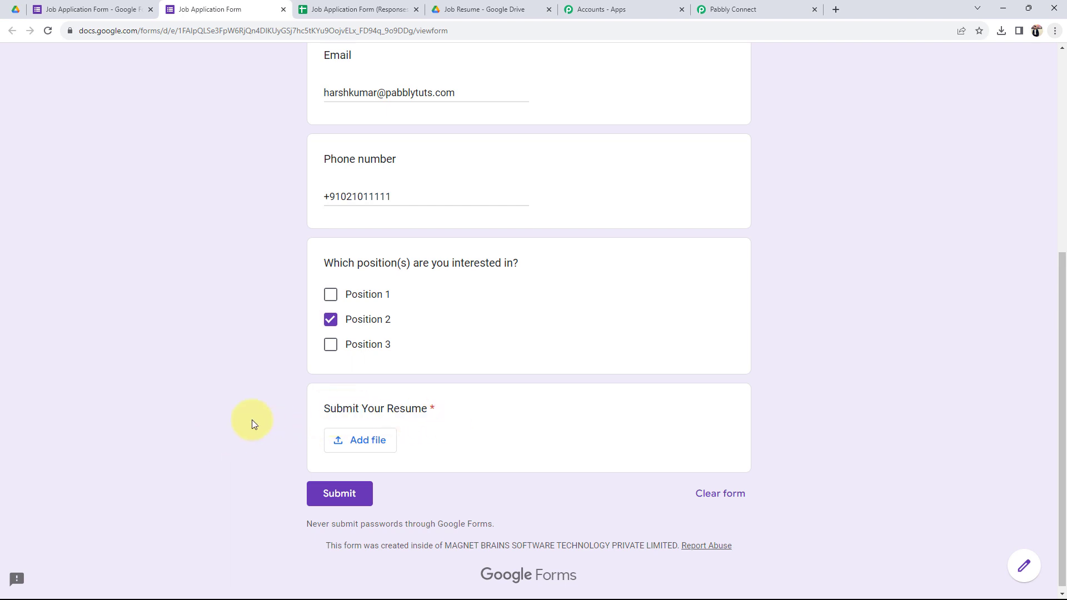
pyautogui.click(336, 448)
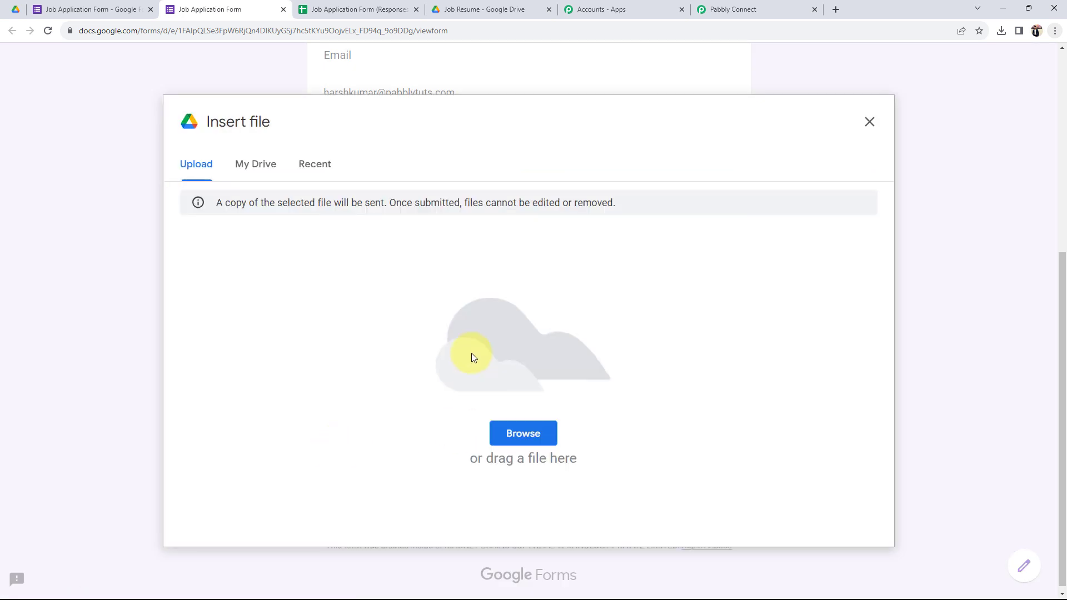
# Step: Upload the applicant's resume PDF from Downloads and submit the job application
pyautogui.click(192, 167)
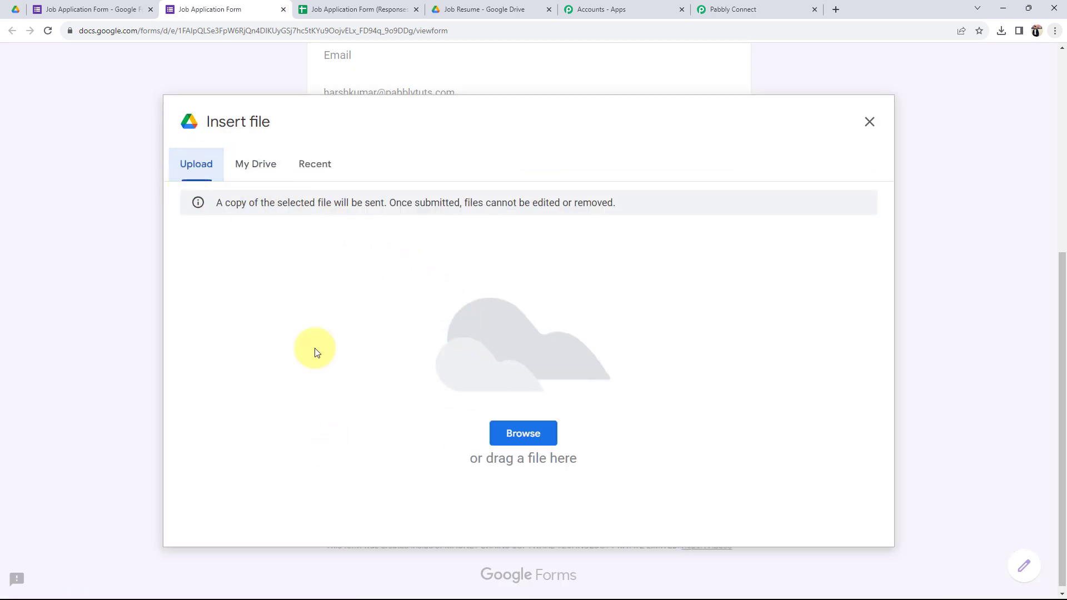
pyautogui.click(526, 436)
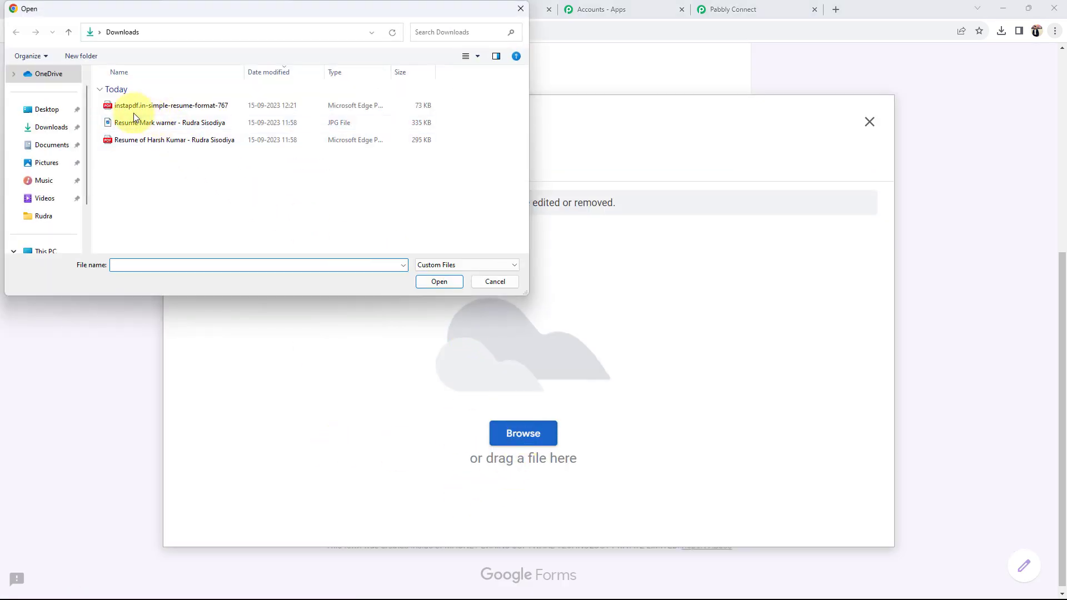
pyautogui.doubleClick(149, 141)
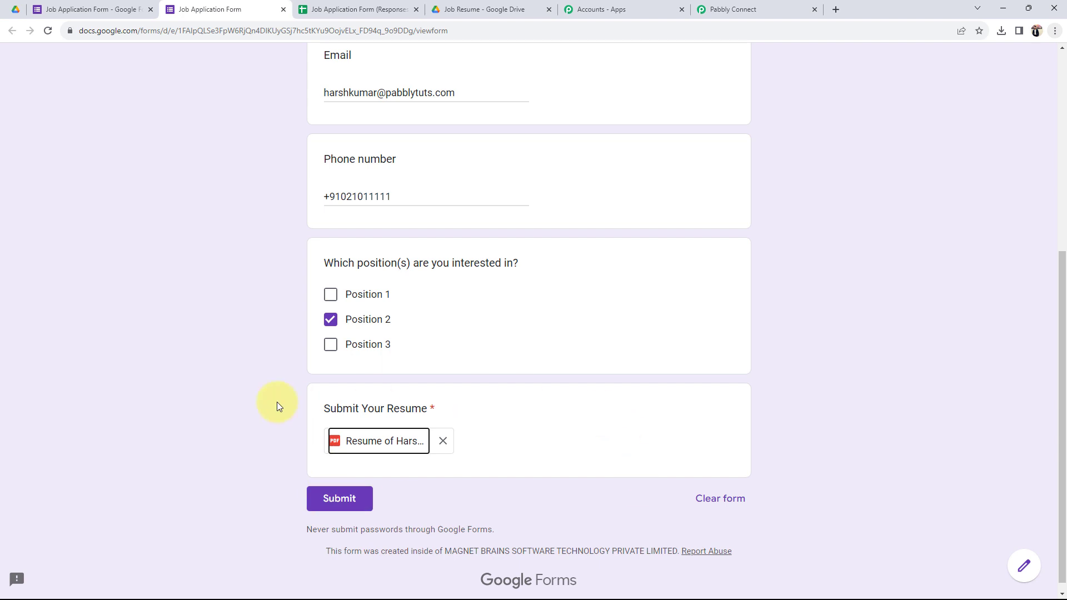
pyautogui.click(328, 501)
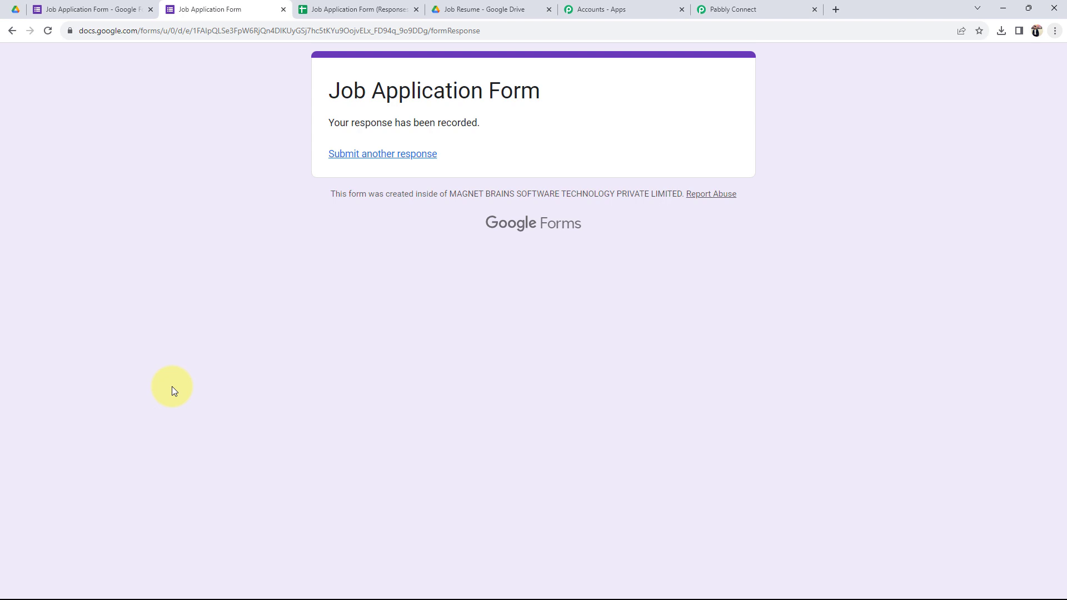
# Step: Check row 2's resume Drive link, position, phone, e-mail and applicant name in the Responses sheet
pyautogui.click(367, 8)
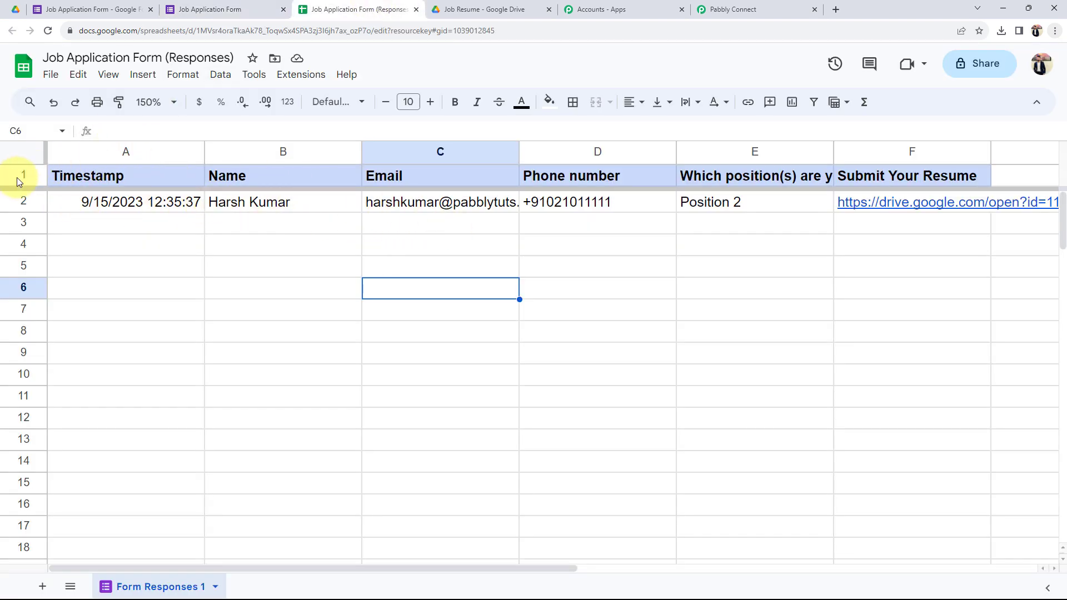
pyautogui.click(901, 209)
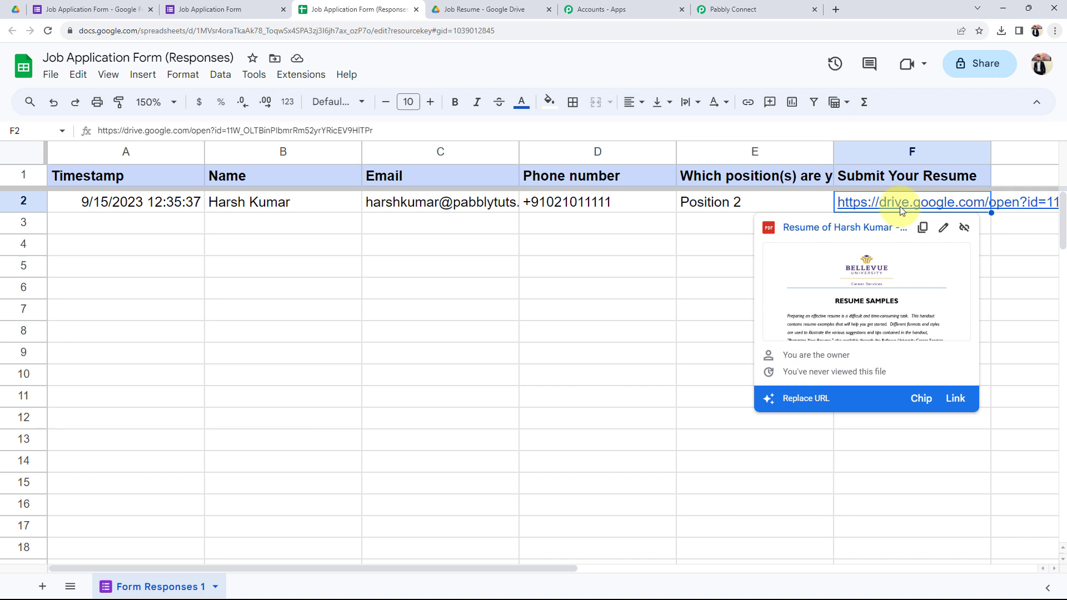
pyautogui.click(709, 203)
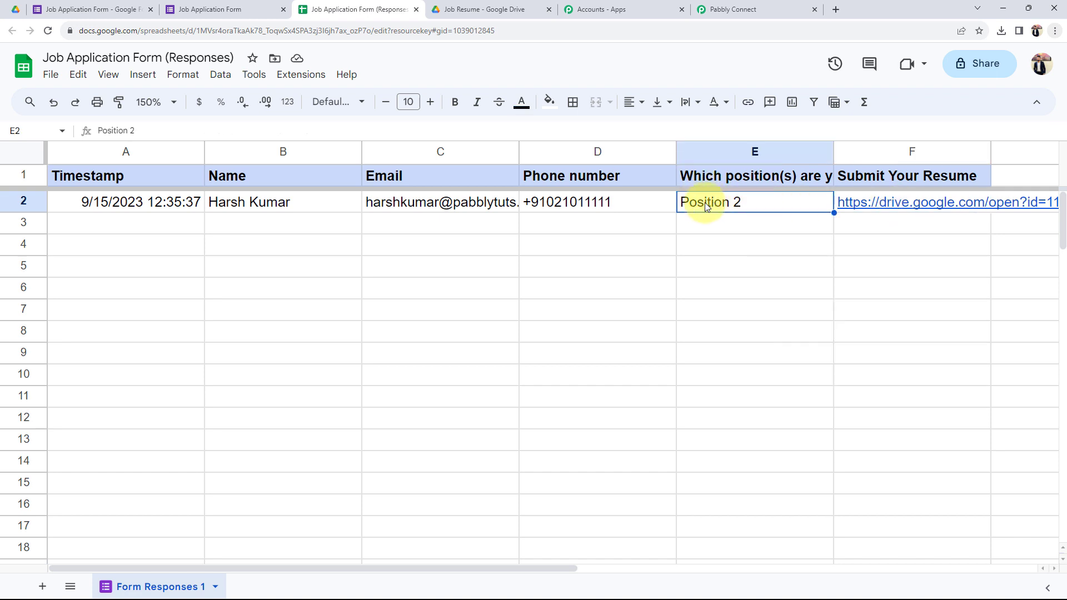
pyautogui.click(573, 213)
pyautogui.click(399, 202)
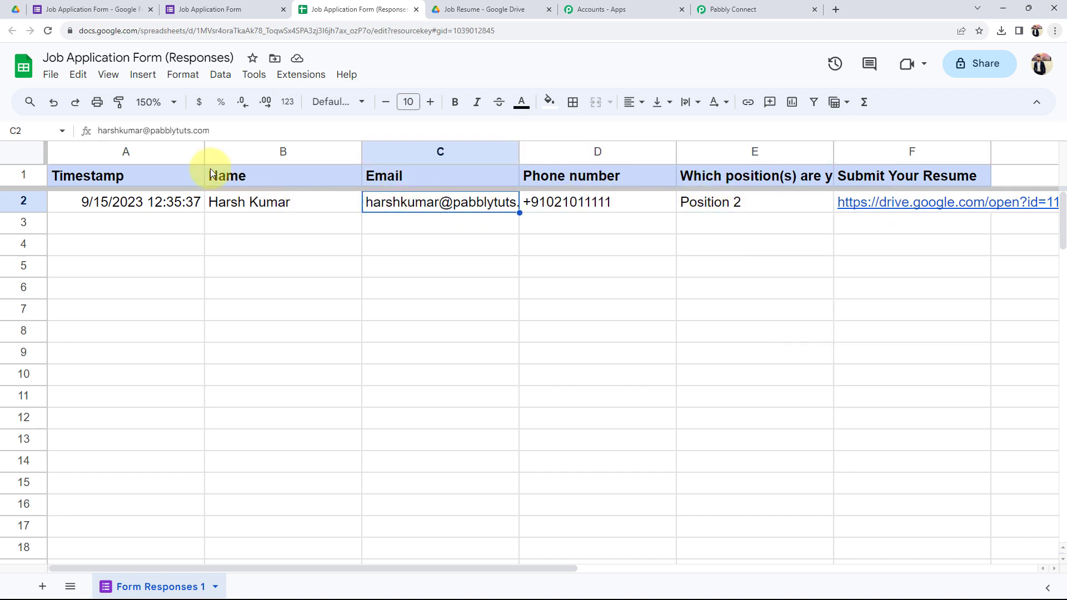
pyautogui.click(227, 202)
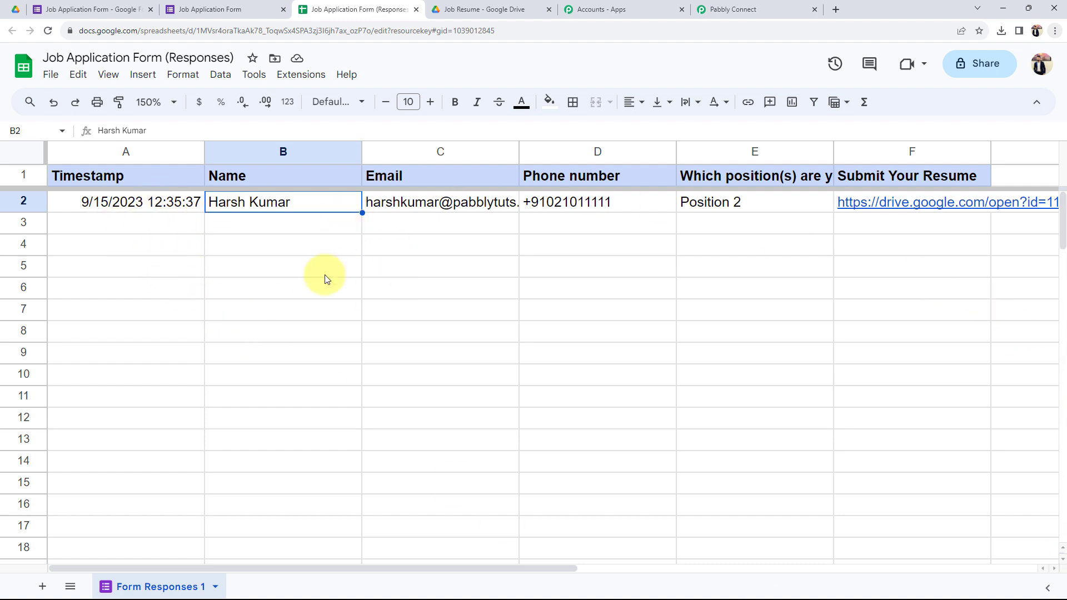
pyautogui.click(778, 10)
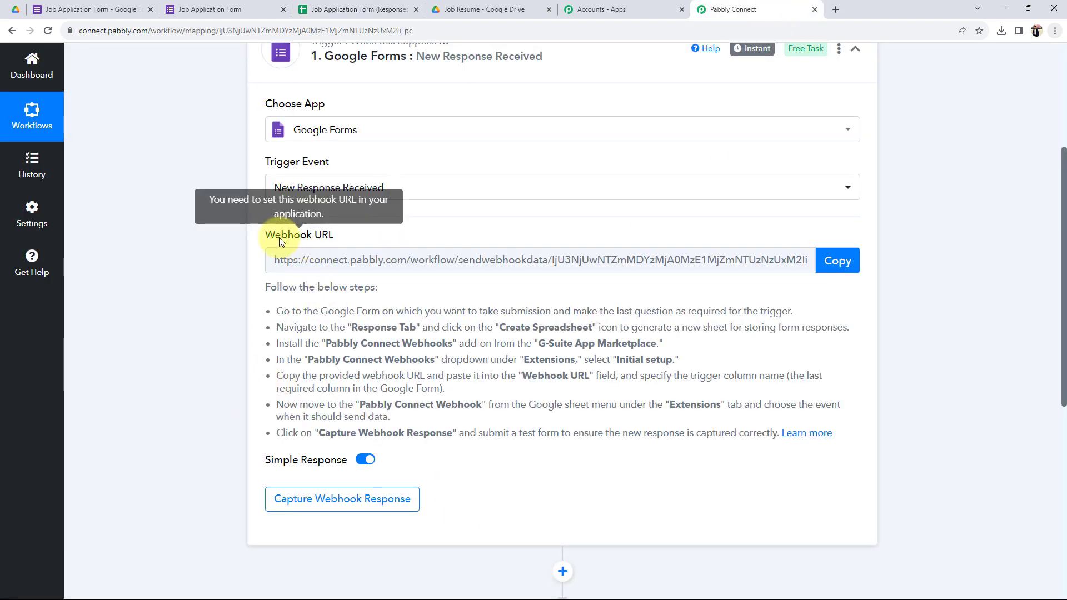
# Step: Copy the Pabbly trigger's webhook URL and go back to the Job Application Form (Responses) sheet
pyautogui.moveTo(265, 235); pyautogui.dragTo(326, 239)
pyautogui.click(211, 266)
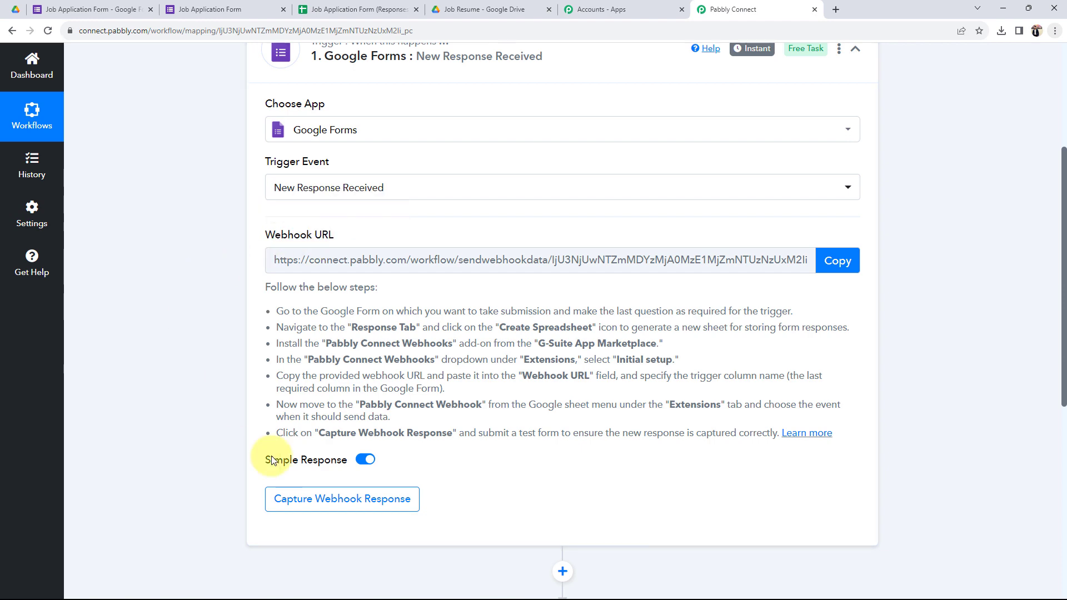
pyautogui.click(837, 261)
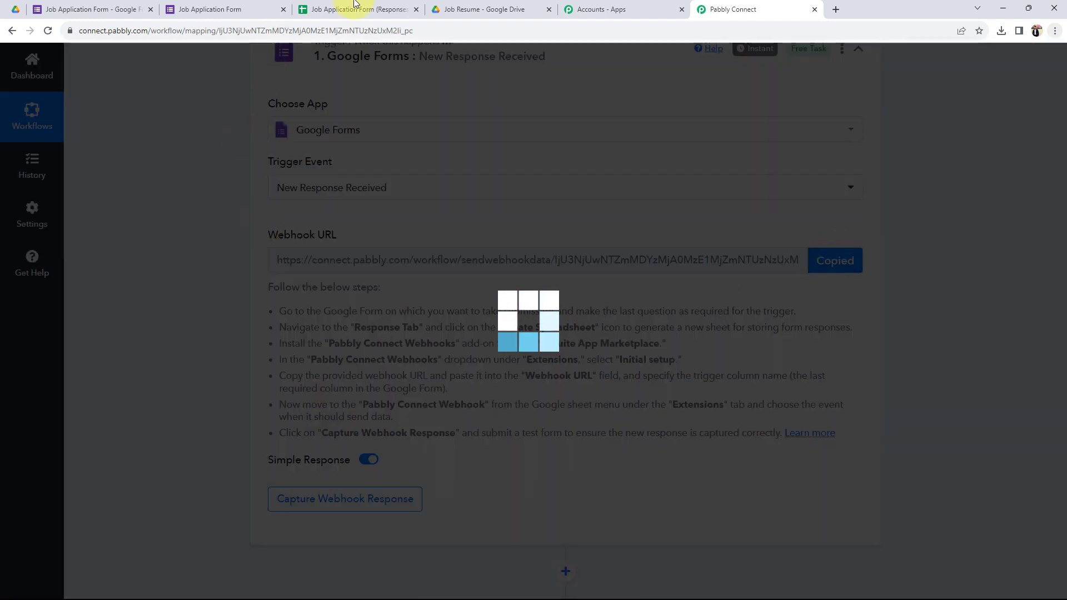
pyautogui.click(355, 7)
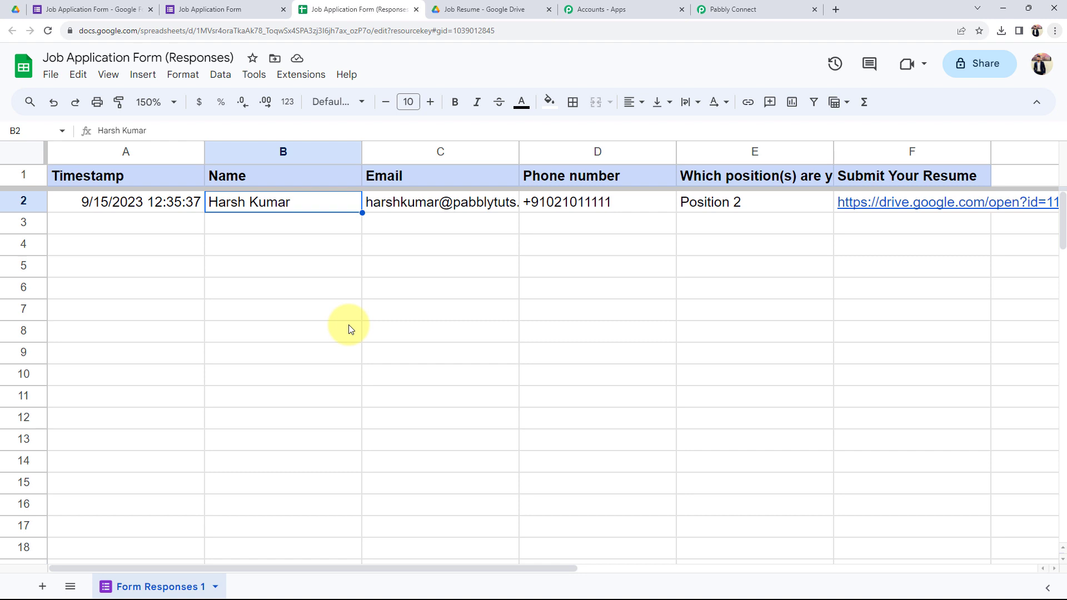
pyautogui.click(371, 351)
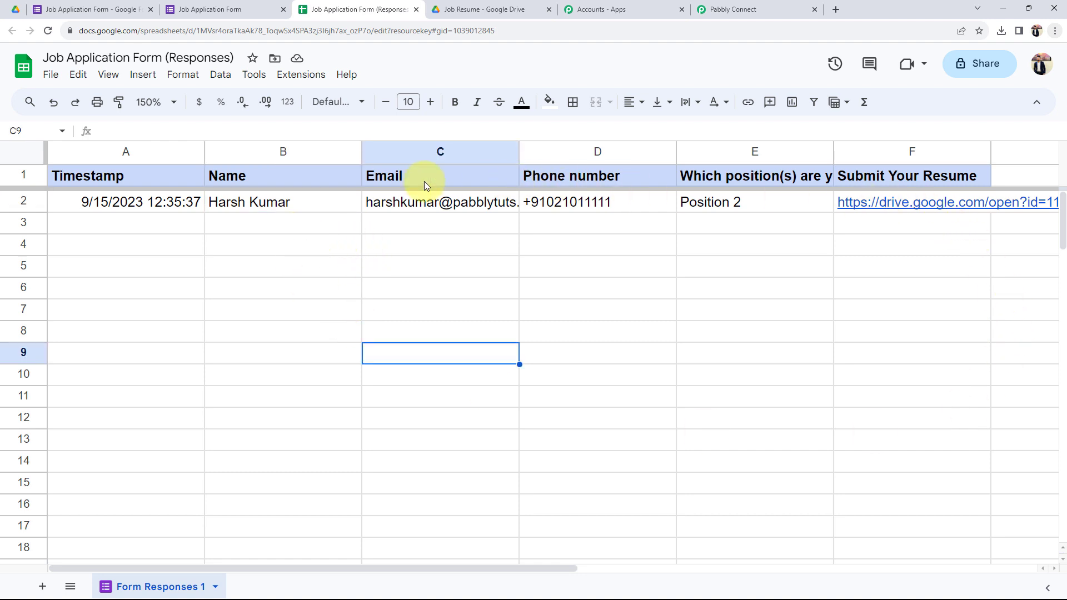
pyautogui.click(287, 73)
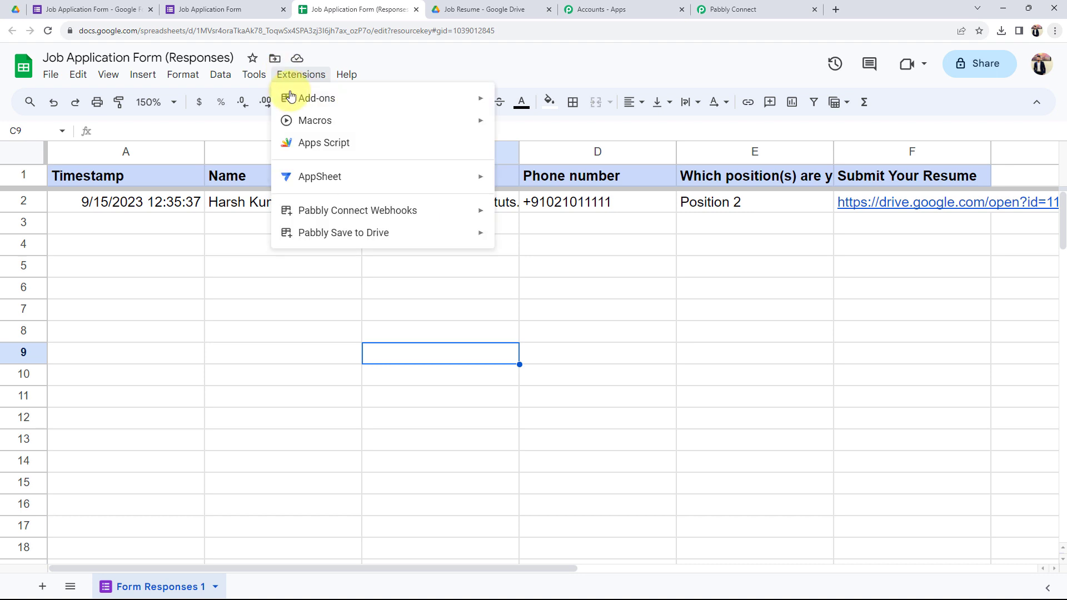
pyautogui.moveTo(286, 97)
pyautogui.click(545, 103)
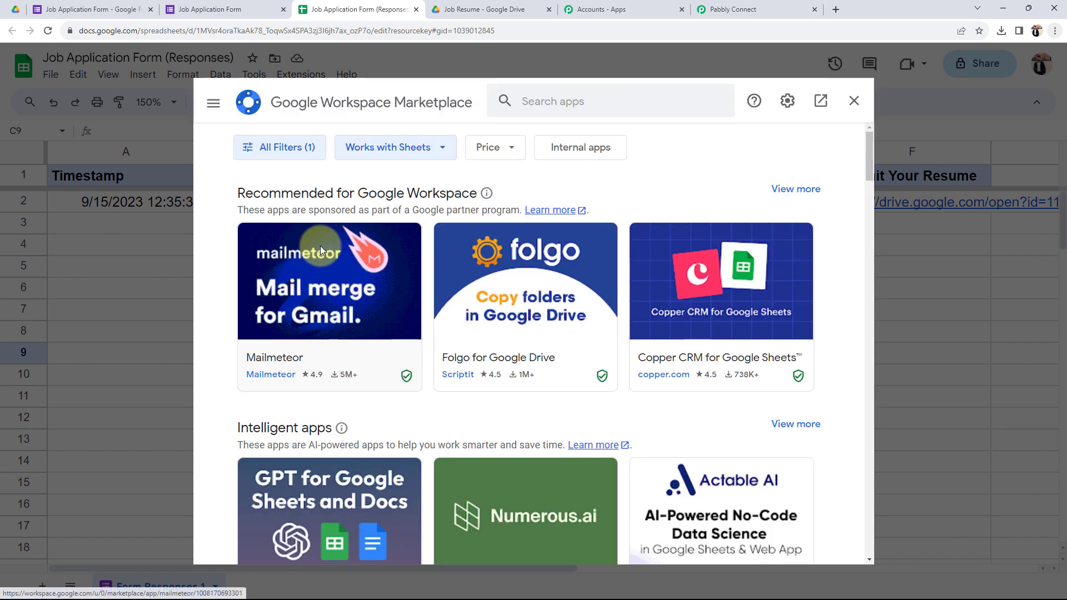
pyautogui.click(592, 102)
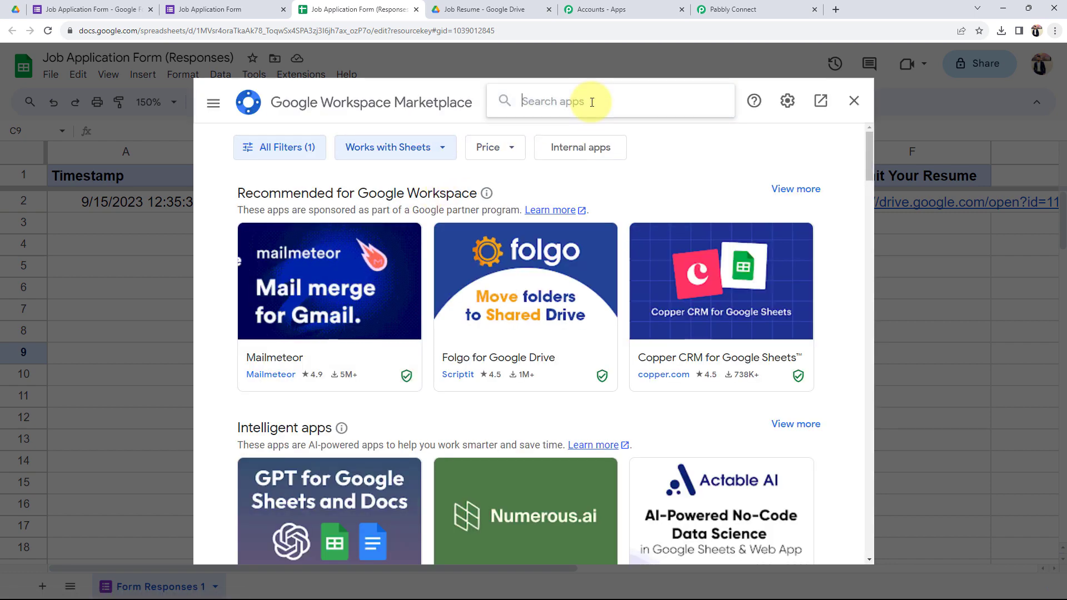
pyautogui.write('pabbly')
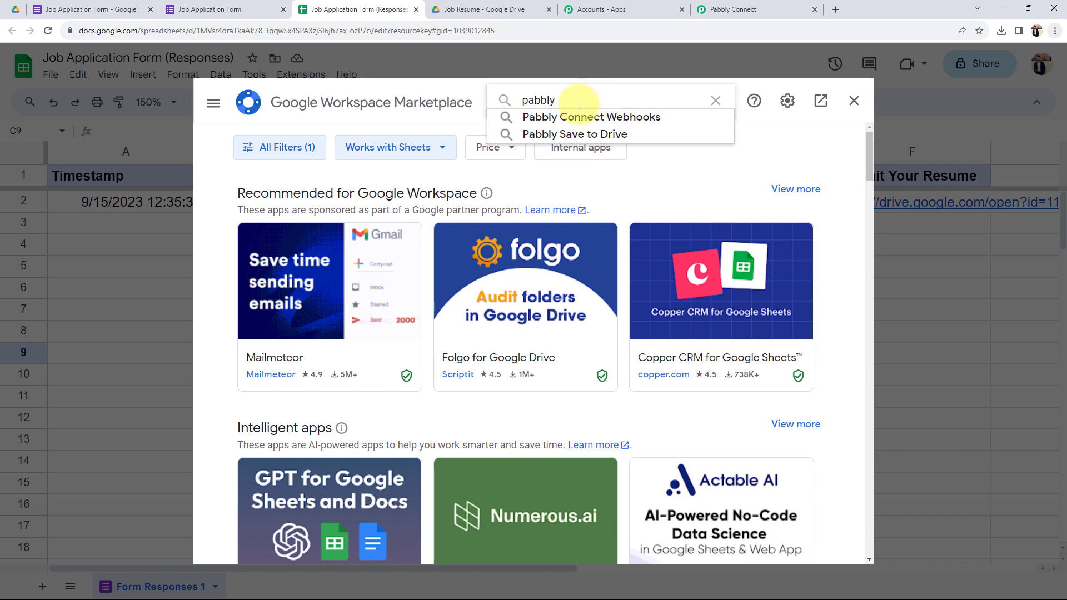
pyautogui.click(572, 117)
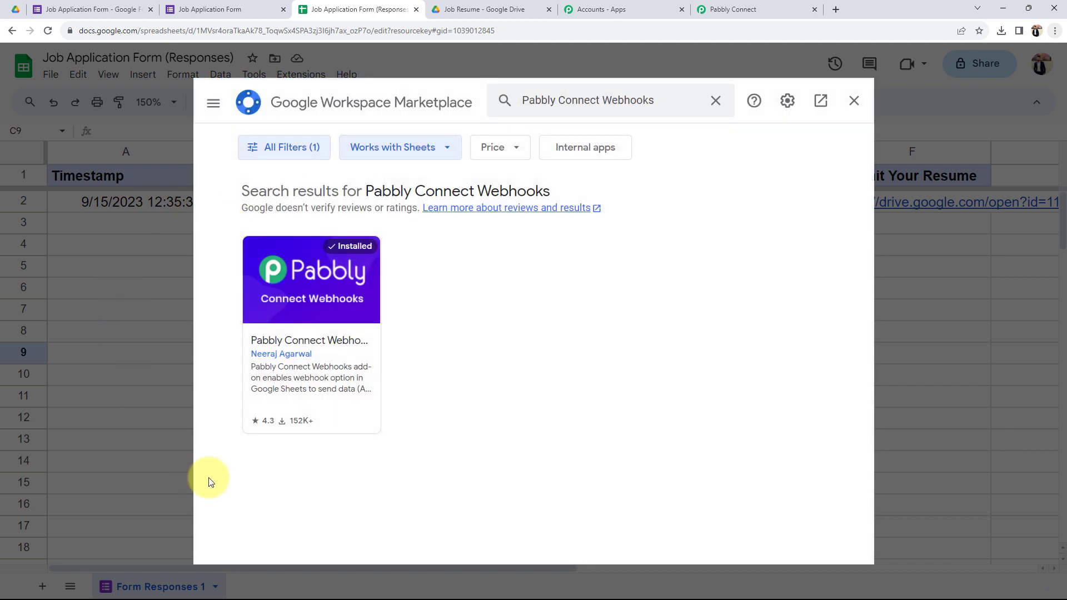
pyautogui.click(345, 312)
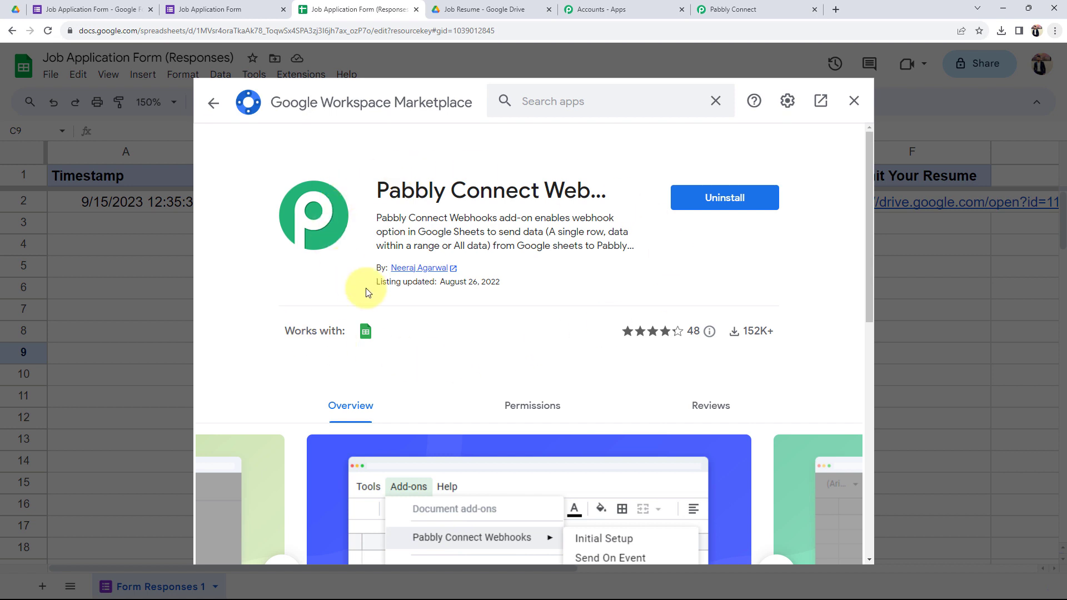
pyautogui.click(849, 108)
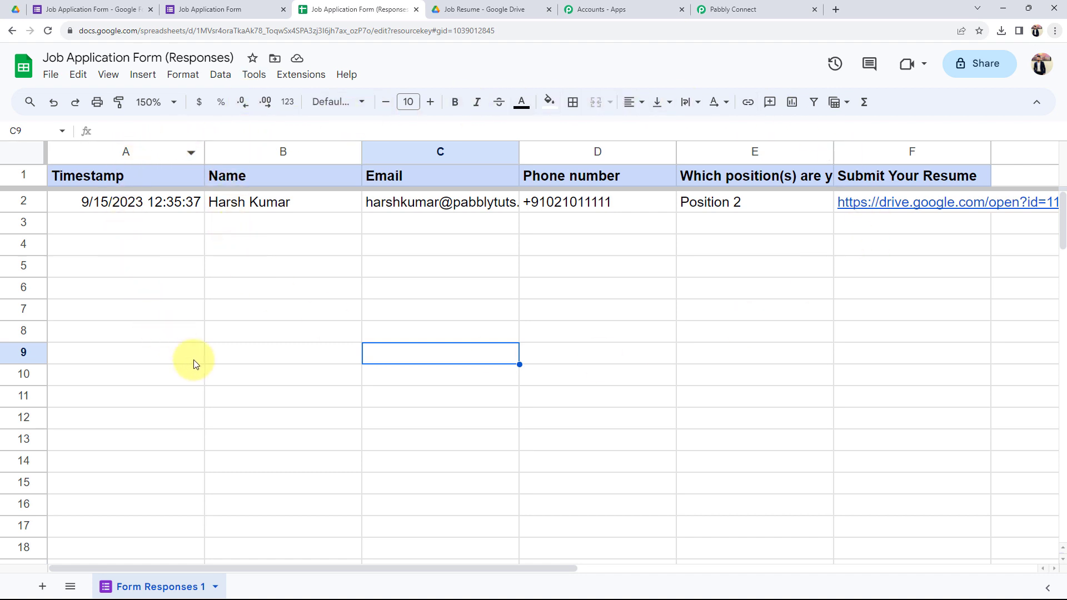
# Step: Launch Extensions > Pabbly Connect Webhooks > Initial Setup and ready its Webhook URL field
pyautogui.click(300, 202)
pyautogui.click(297, 74)
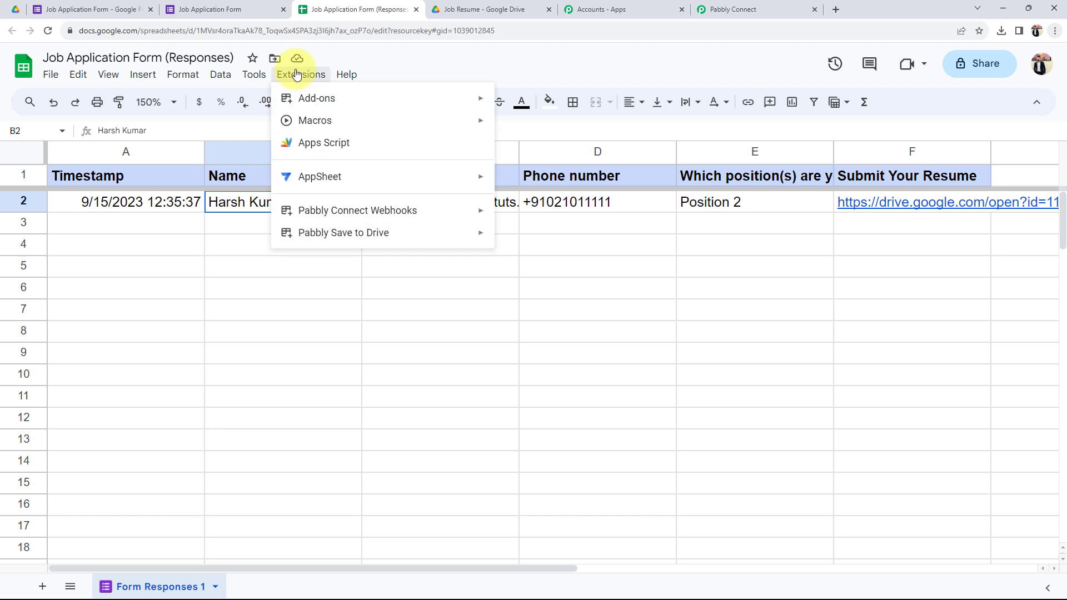
pyautogui.moveTo(345, 210)
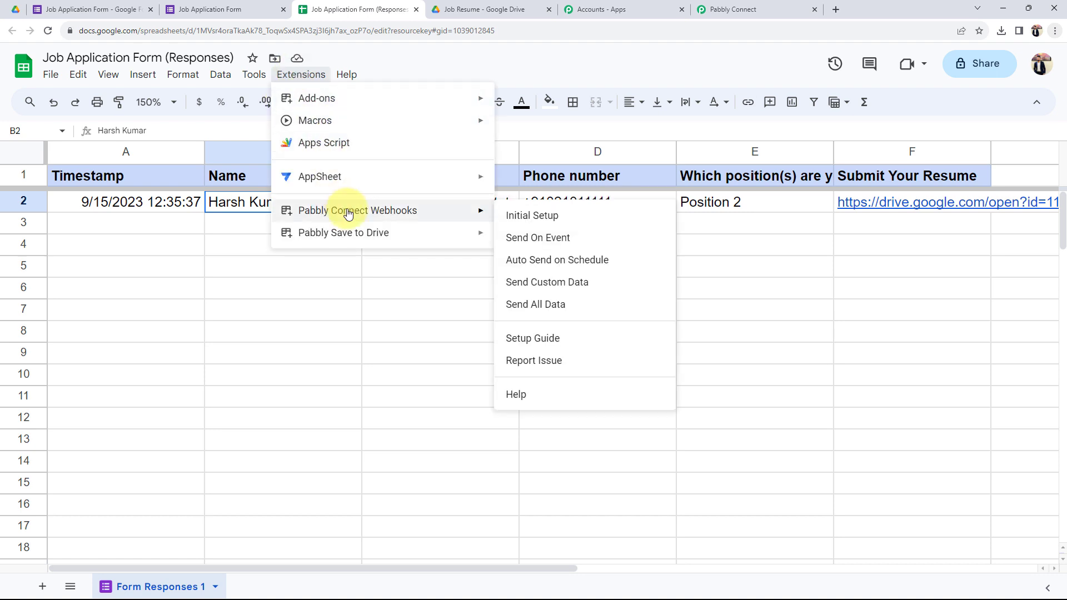
pyautogui.click(566, 218)
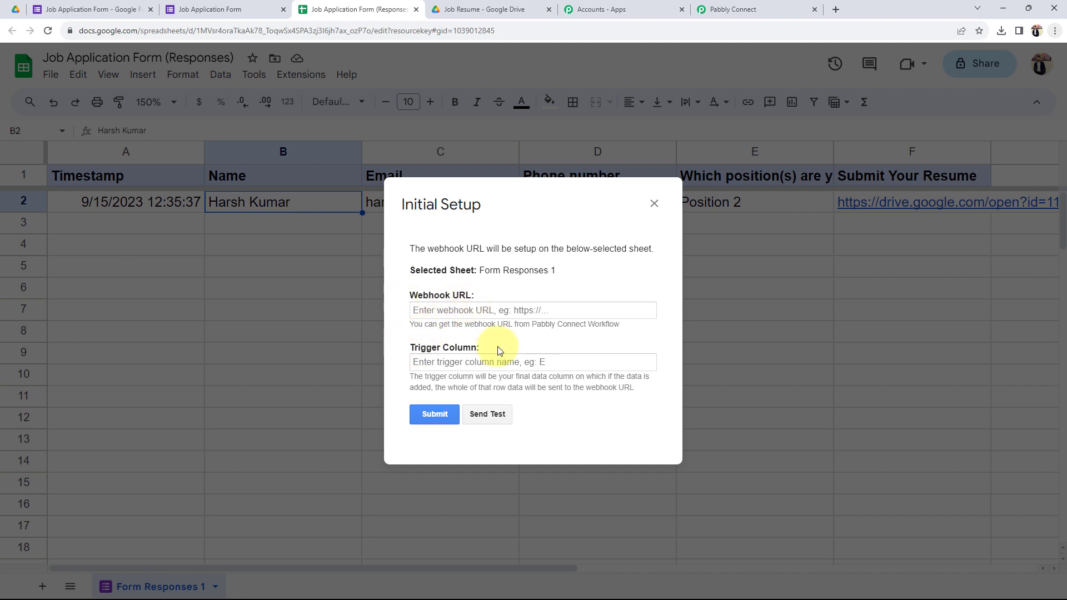
pyautogui.click(755, 5)
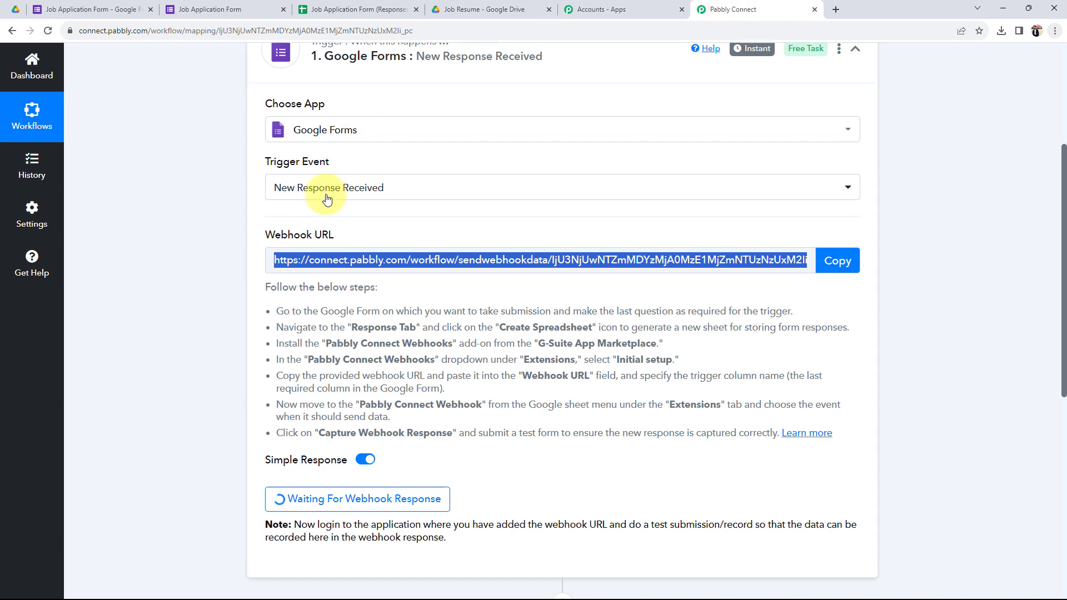
pyautogui.click(352, 6)
pyautogui.click(430, 307)
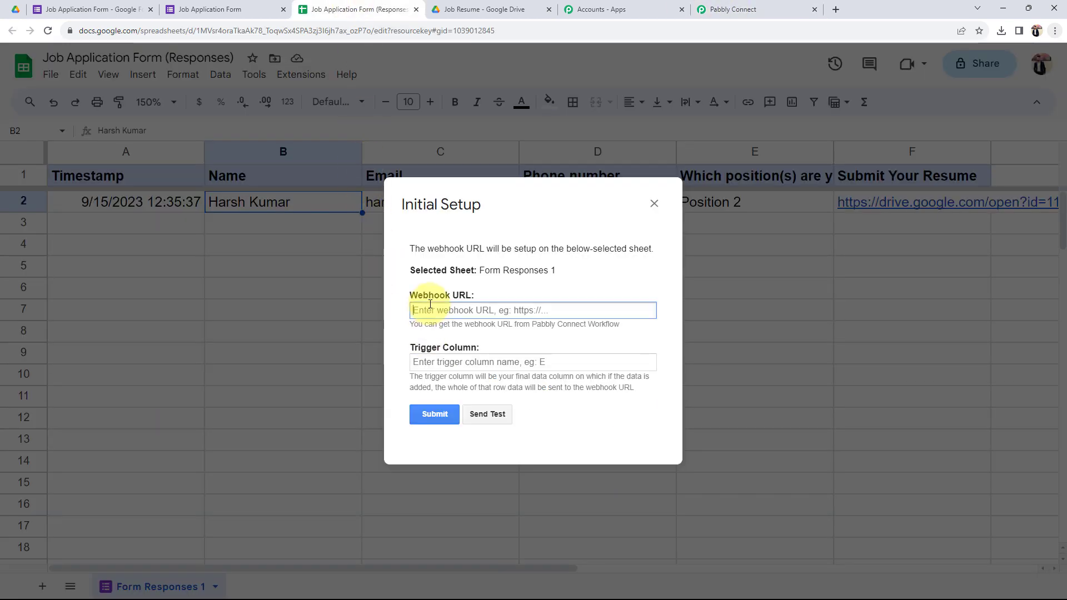
# Step: Paste the webhook URL, set Trigger Column to F, send a test, and submit the setup
pyautogui.hotkey('ctrl', 'v')
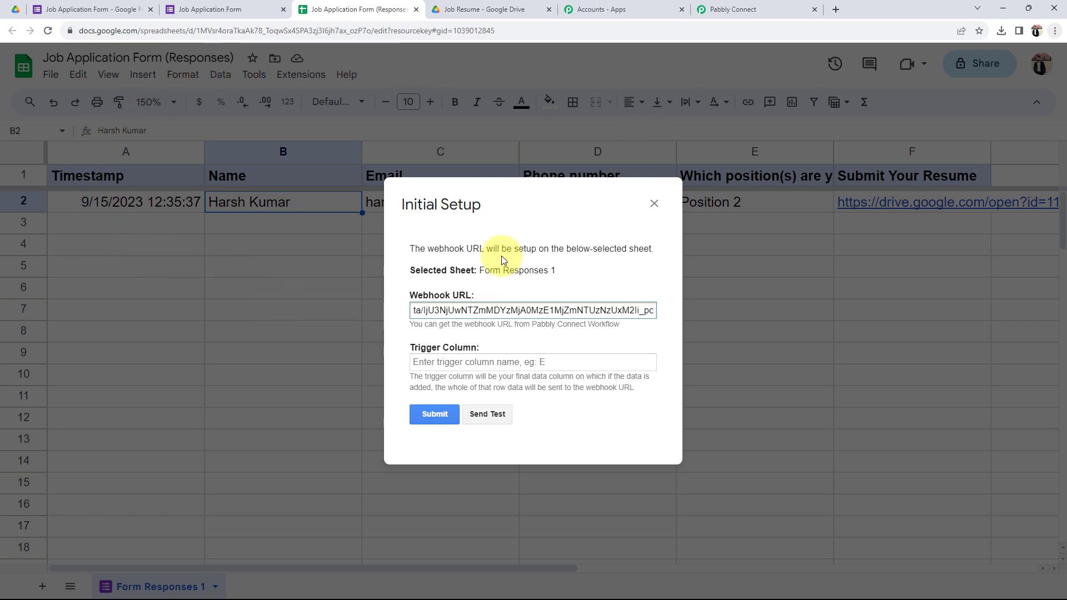
pyautogui.moveTo(469, 210); pyautogui.dragTo(290, 218)
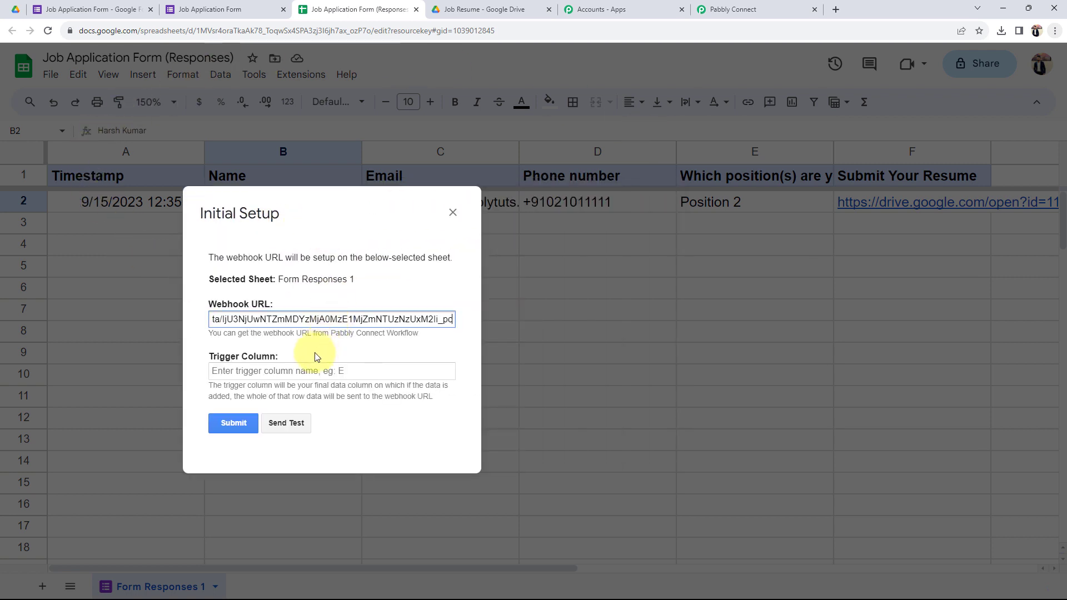
pyautogui.click(258, 368)
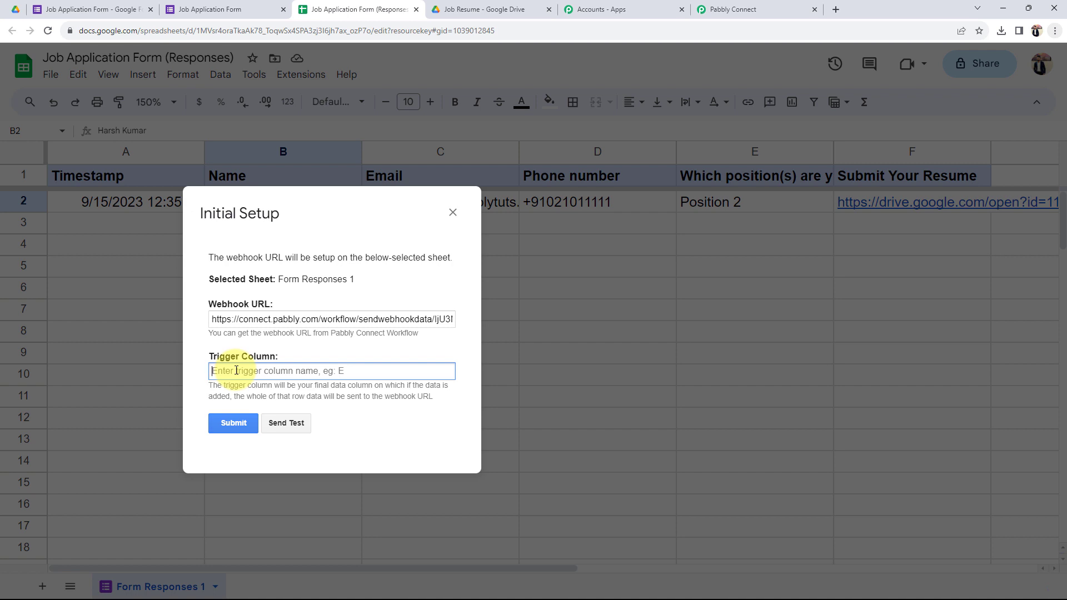
pyautogui.write('F')
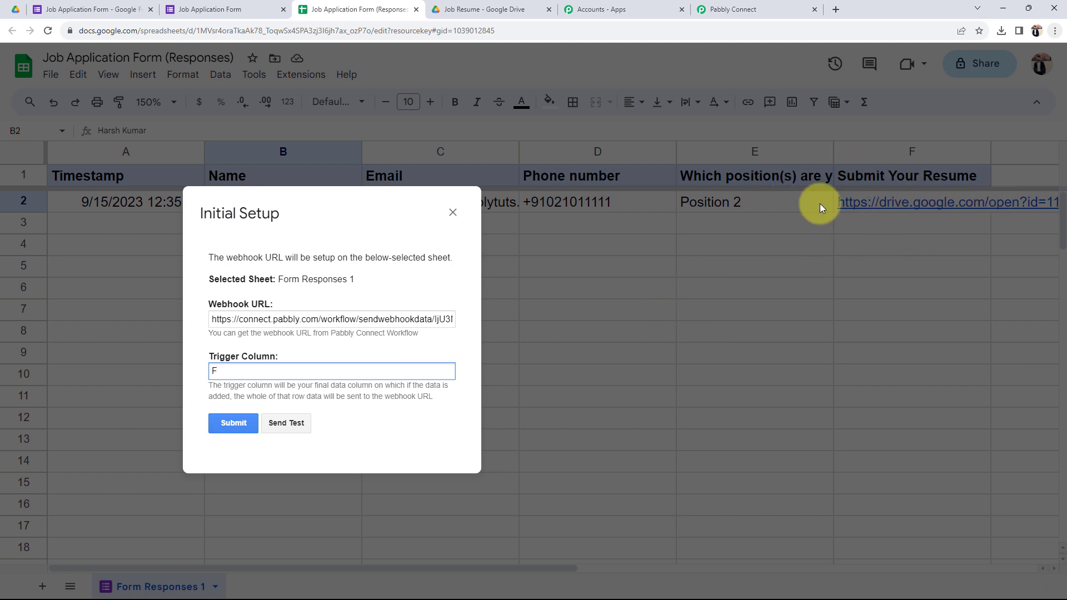
pyautogui.click(274, 422)
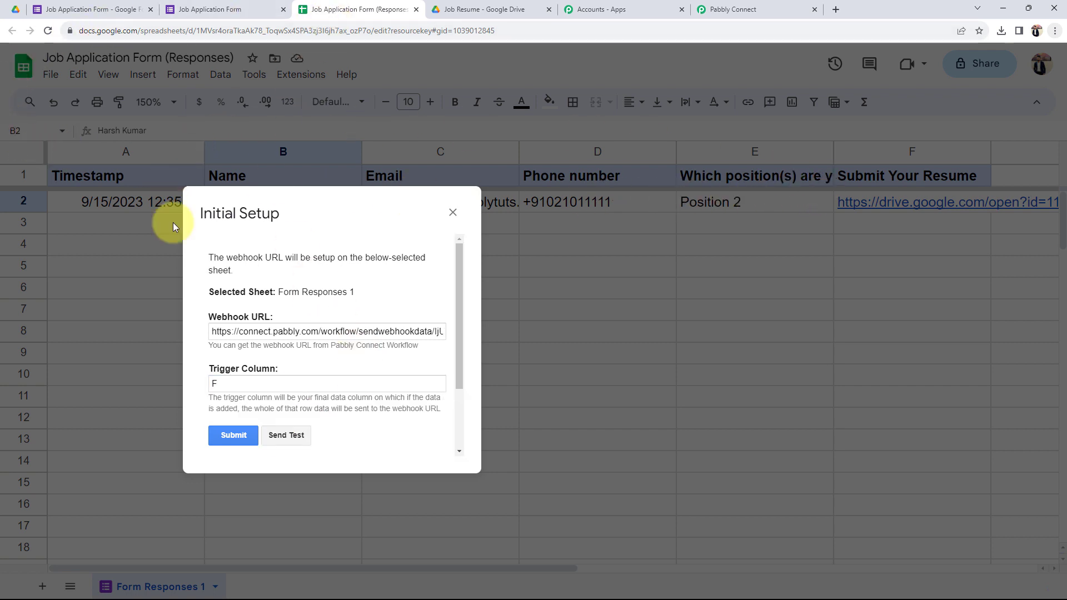
pyautogui.scroll(-2, 441, 322)
pyautogui.moveTo(212, 373); pyautogui.dragTo(371, 439)
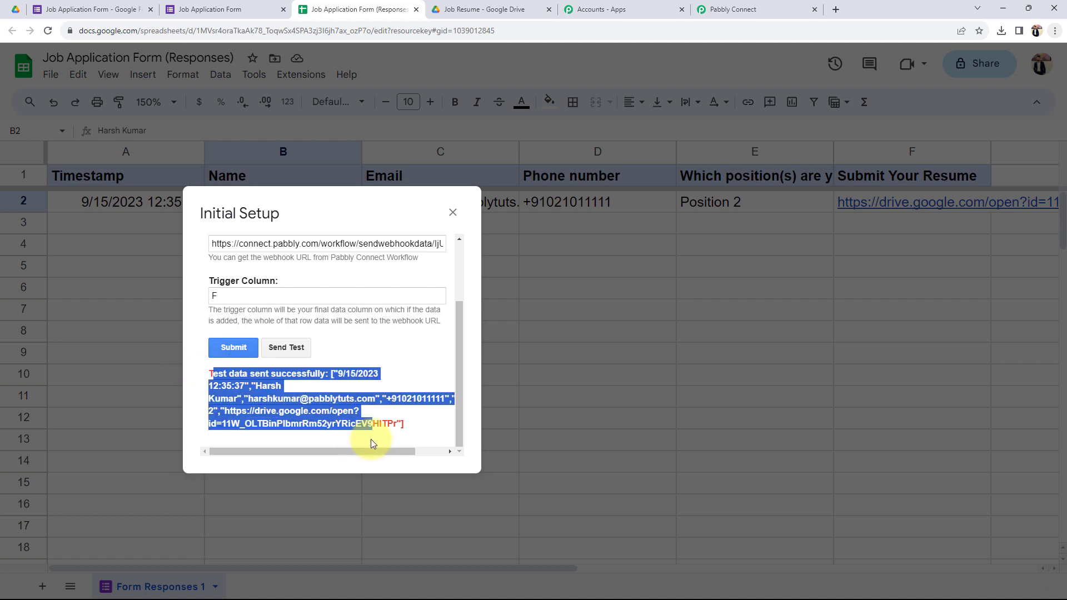
pyautogui.click(425, 353)
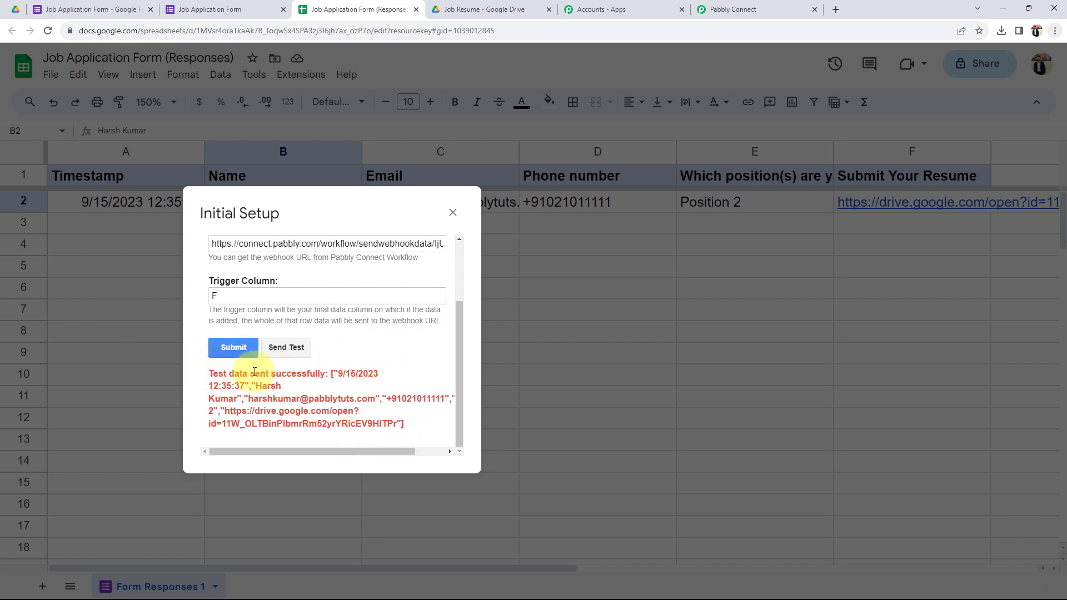
pyautogui.click(250, 349)
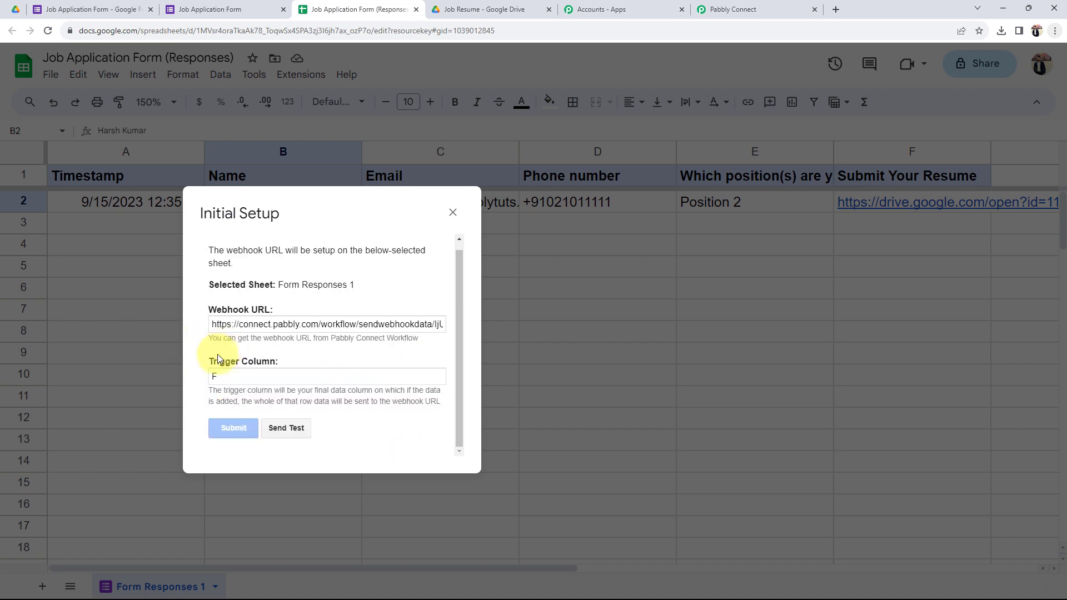
pyautogui.click(453, 213)
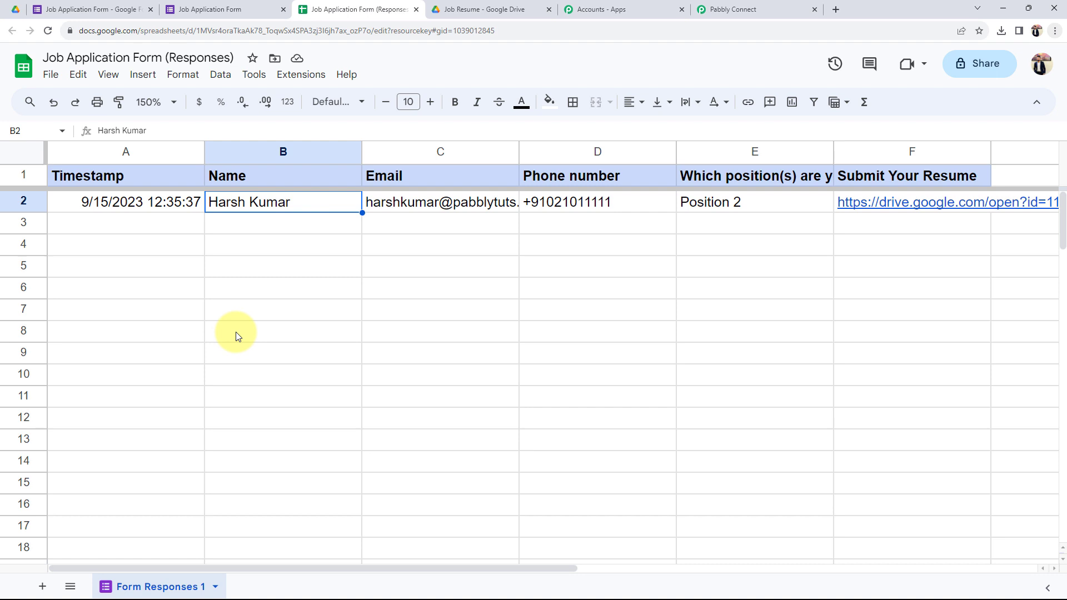
# Step: Turn on Extensions > Pabbly Connect Webhooks > Send On Event for the sheet
pyautogui.click(299, 74)
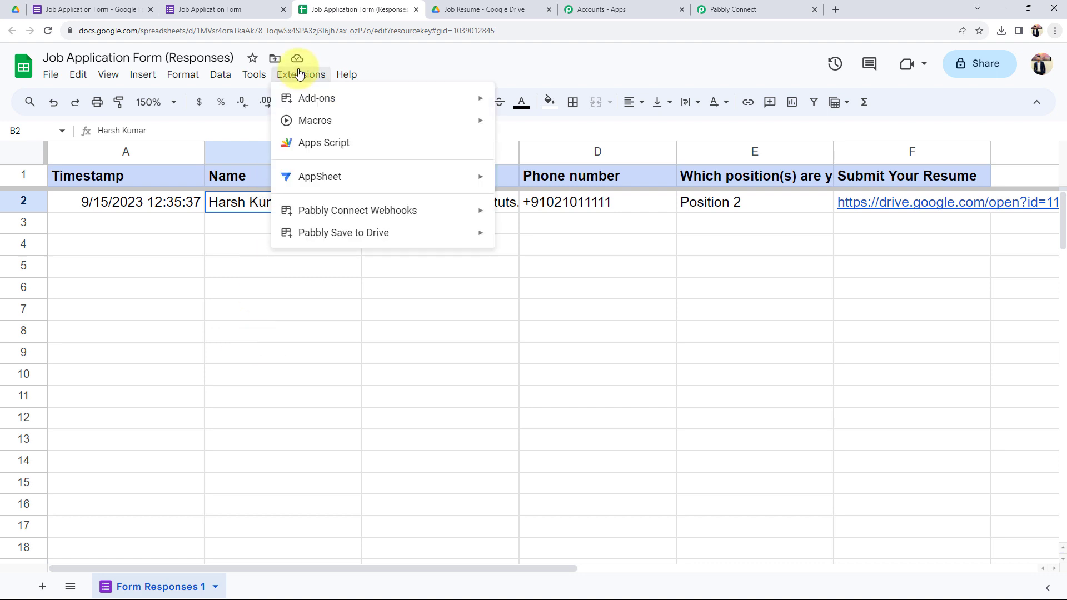
pyautogui.moveTo(326, 216)
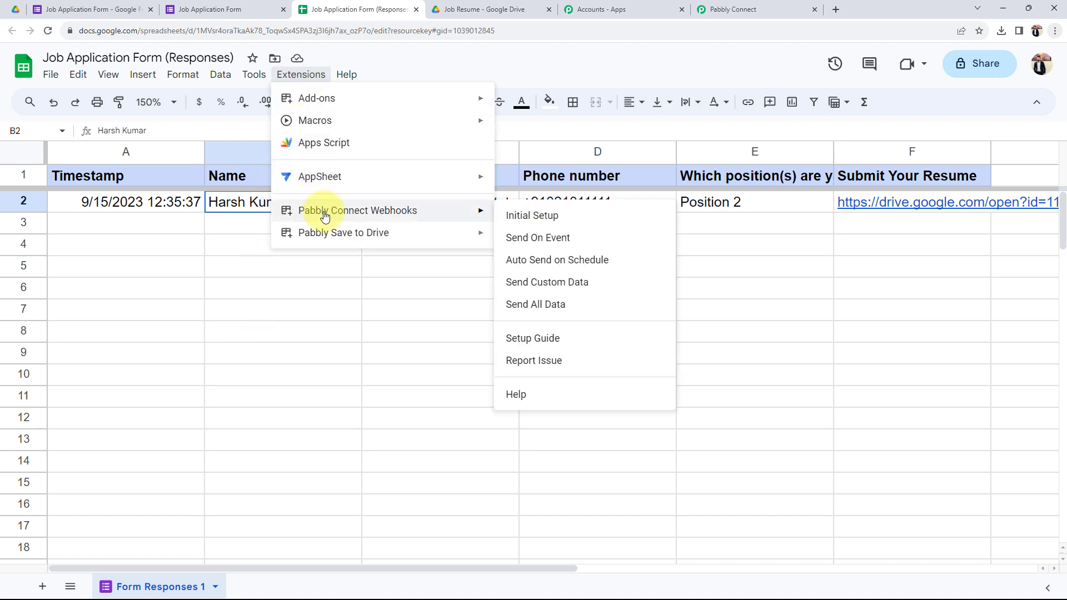
pyautogui.click(534, 239)
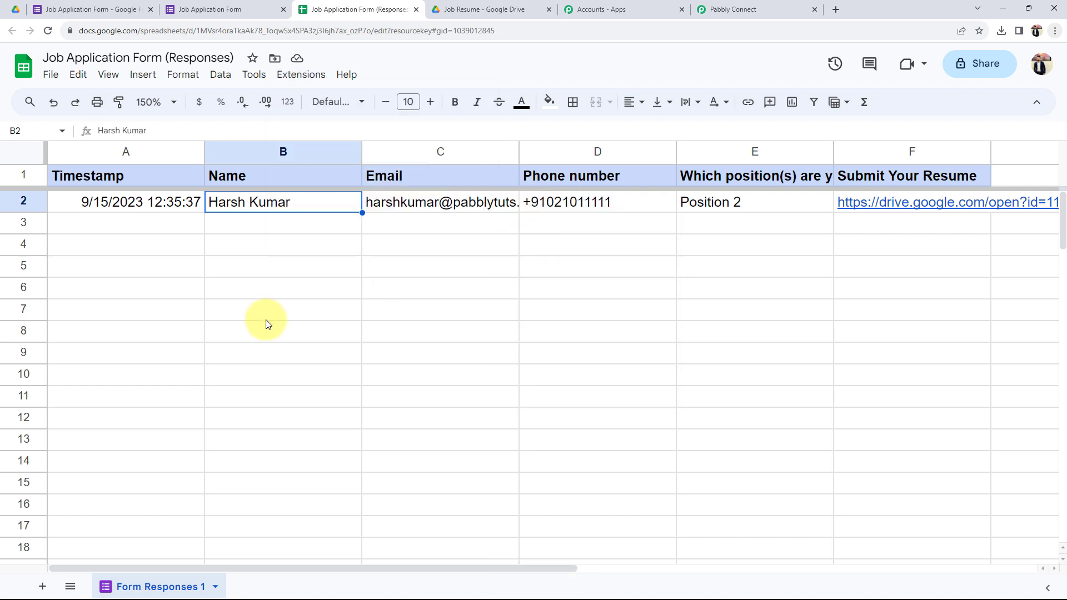
pyautogui.click(119, 9)
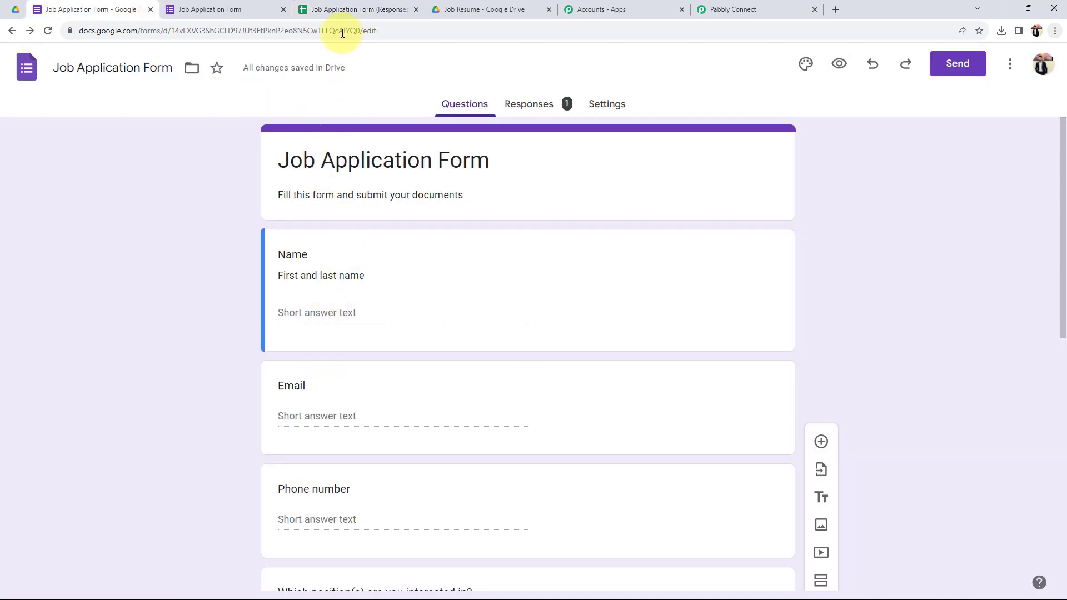
pyautogui.click(340, 10)
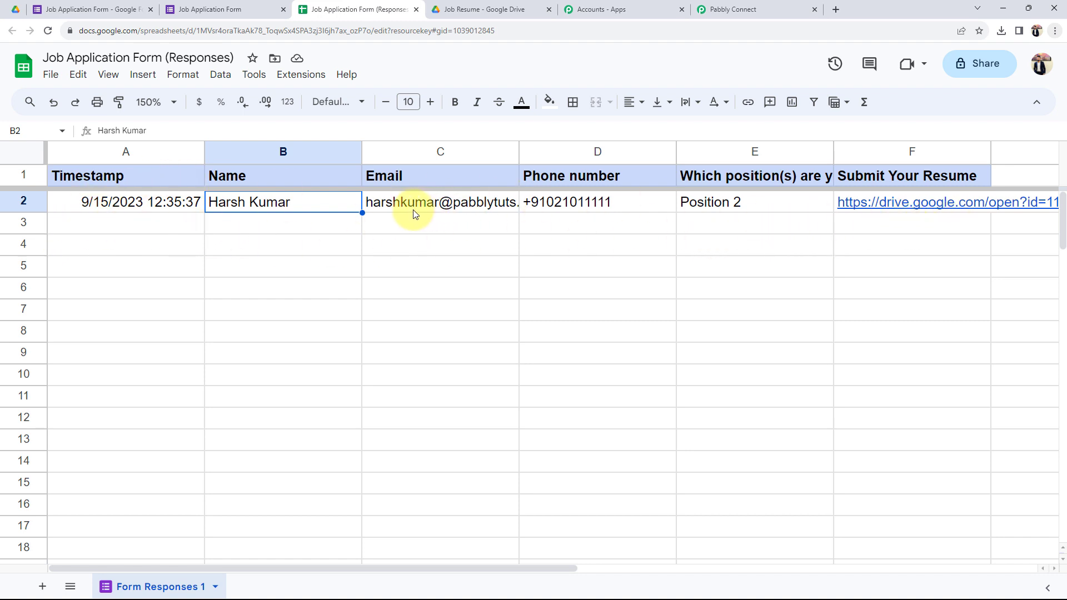
pyautogui.moveTo(413, 215)
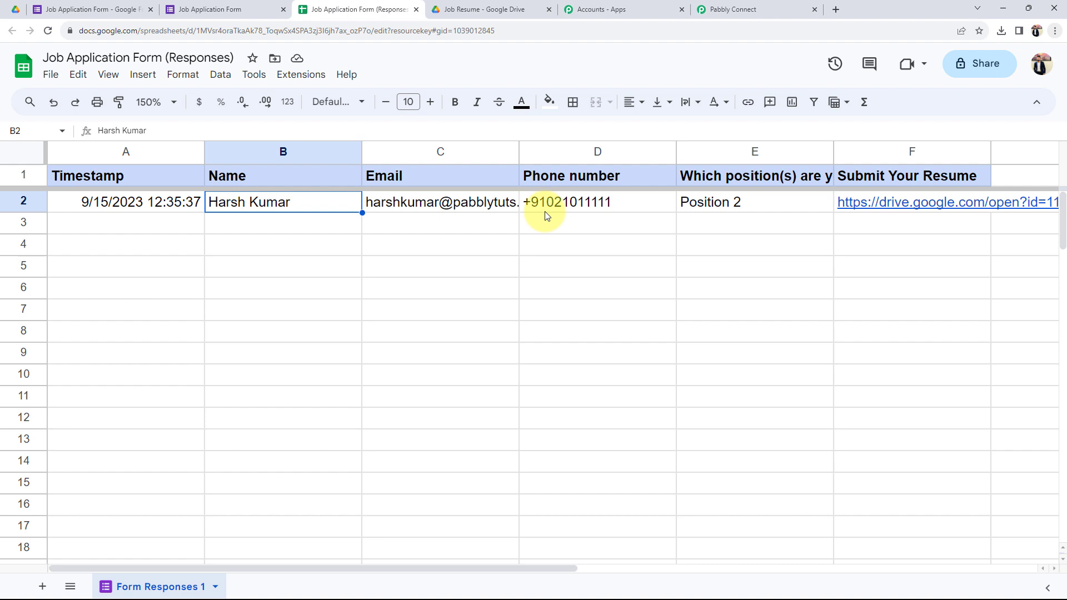
pyautogui.click(723, 9)
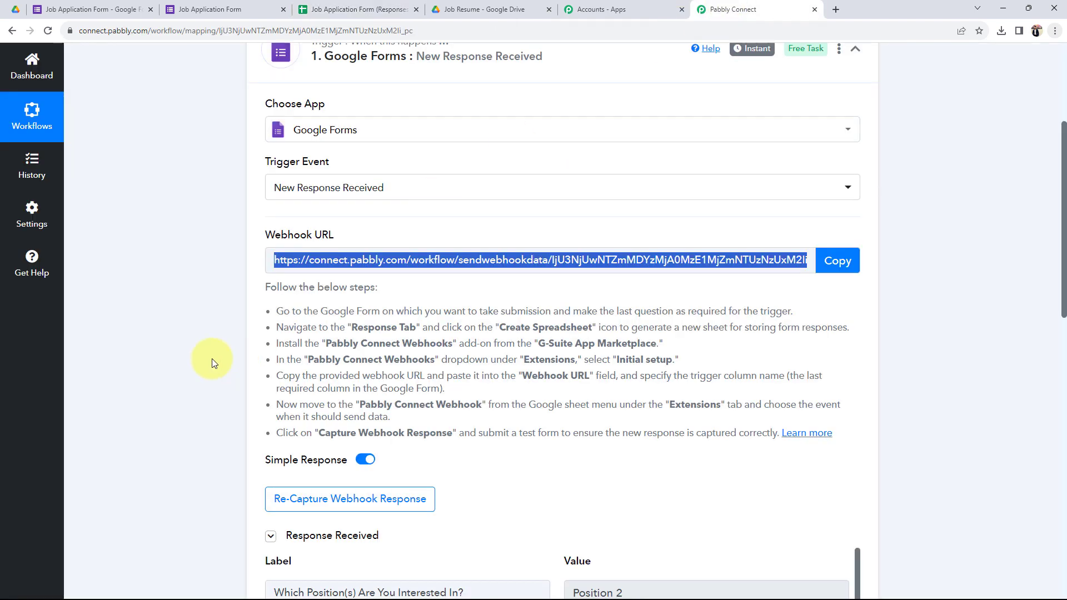
pyautogui.scroll(-5, 211, 358)
pyautogui.scroll(-2, 195, 361)
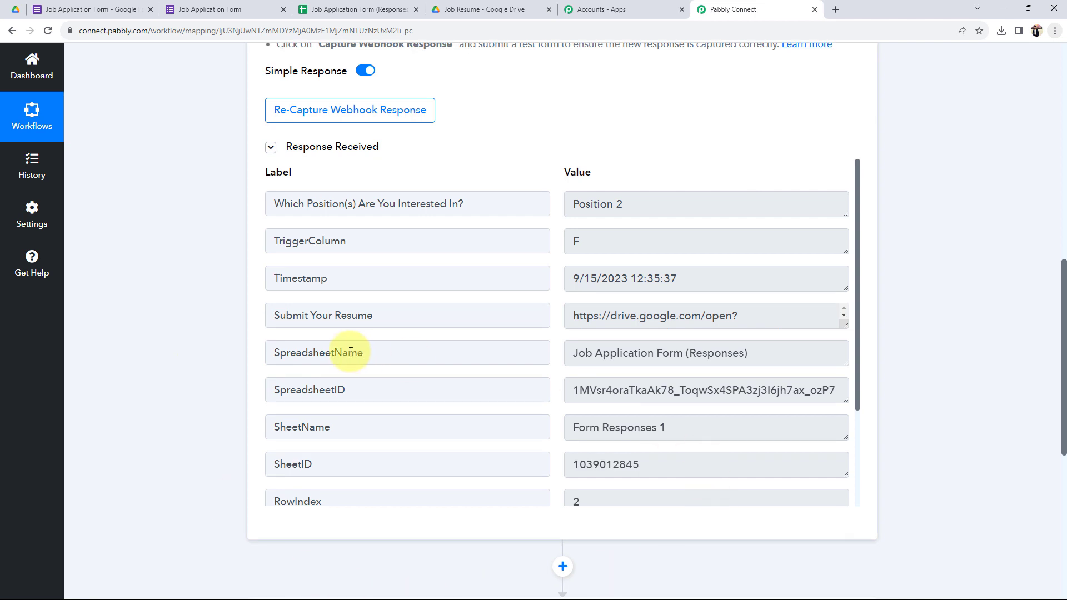
pyautogui.moveTo(780, 343); pyautogui.dragTo(564, 352)
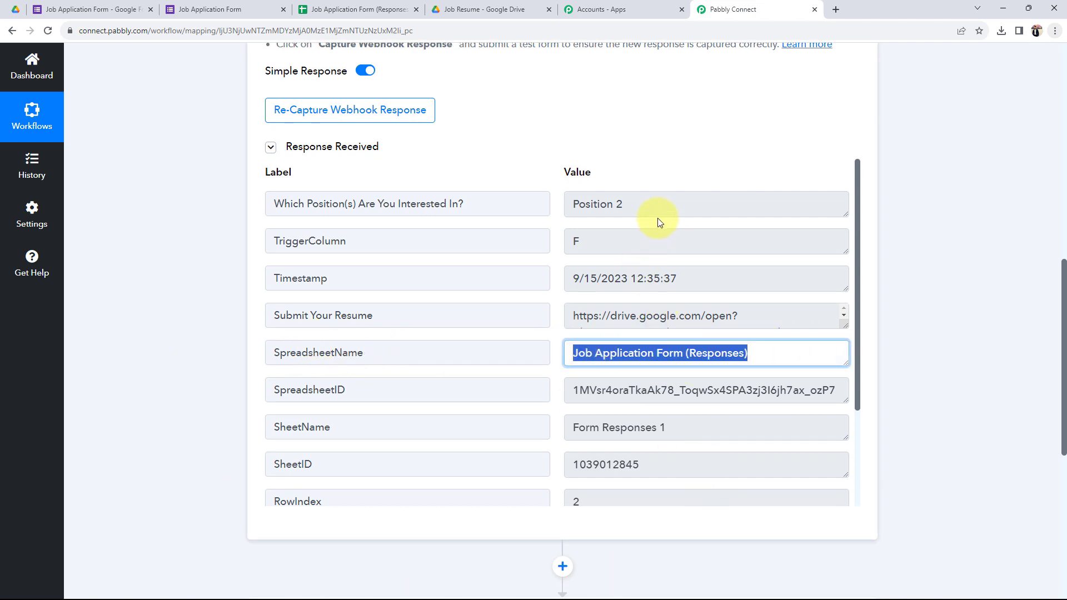
pyautogui.click(636, 208)
pyautogui.moveTo(636, 209); pyautogui.dragTo(436, 229)
pyautogui.moveTo(611, 259); pyautogui.dragTo(493, 252)
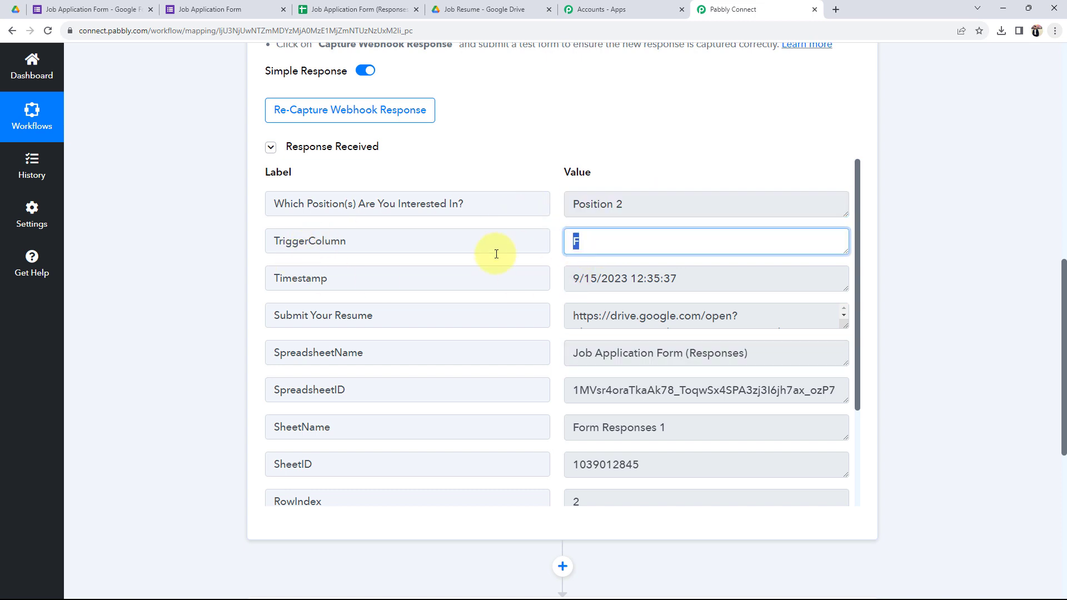
pyautogui.scroll(-5, 740, 361)
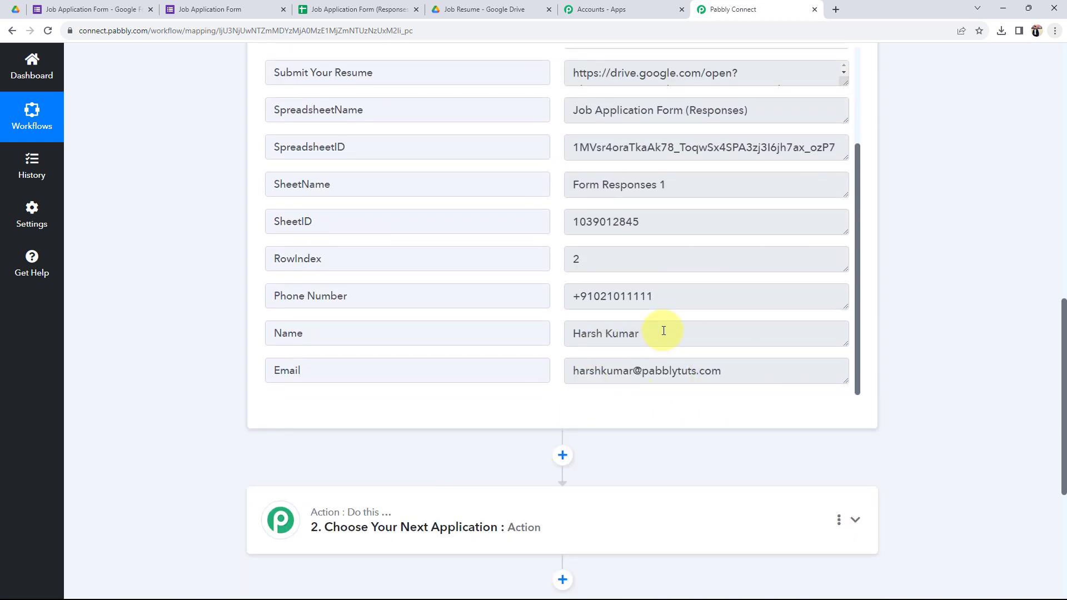
pyautogui.moveTo(663, 330); pyautogui.dragTo(565, 334)
pyautogui.moveTo(728, 386); pyautogui.dragTo(448, 370)
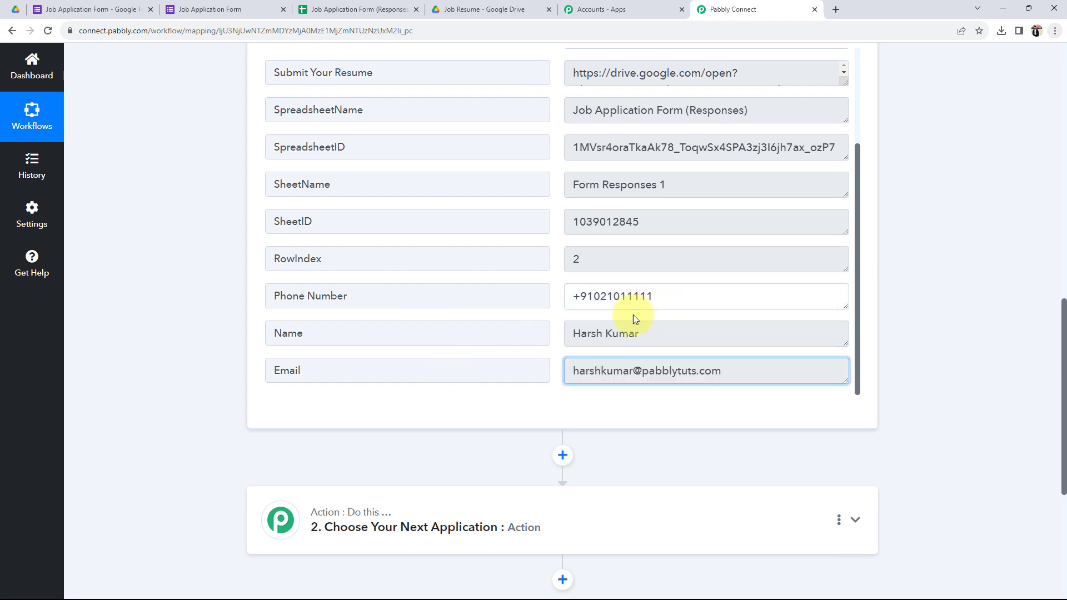
pyautogui.moveTo(658, 303); pyautogui.dragTo(417, 318)
pyautogui.scroll(1, 500, 292)
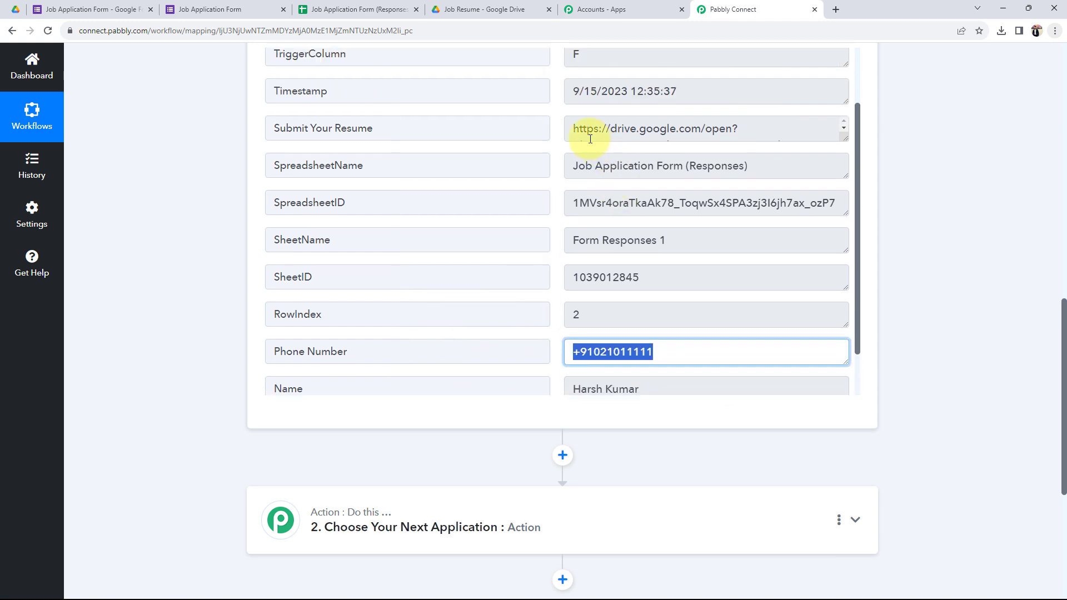
pyautogui.moveTo(567, 129); pyautogui.dragTo(732, 145)
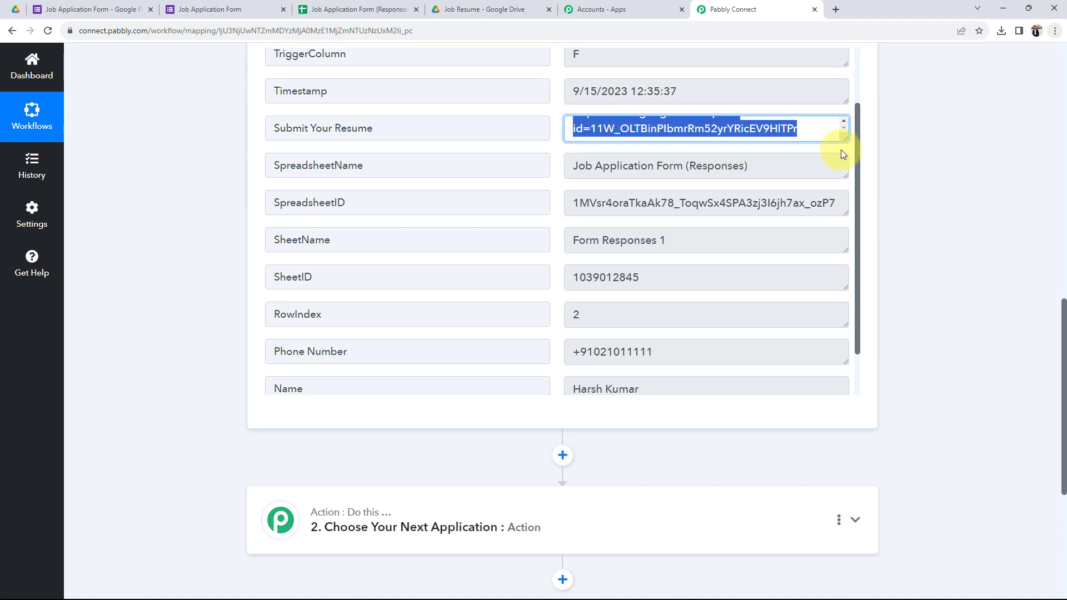
pyautogui.click(176, 327)
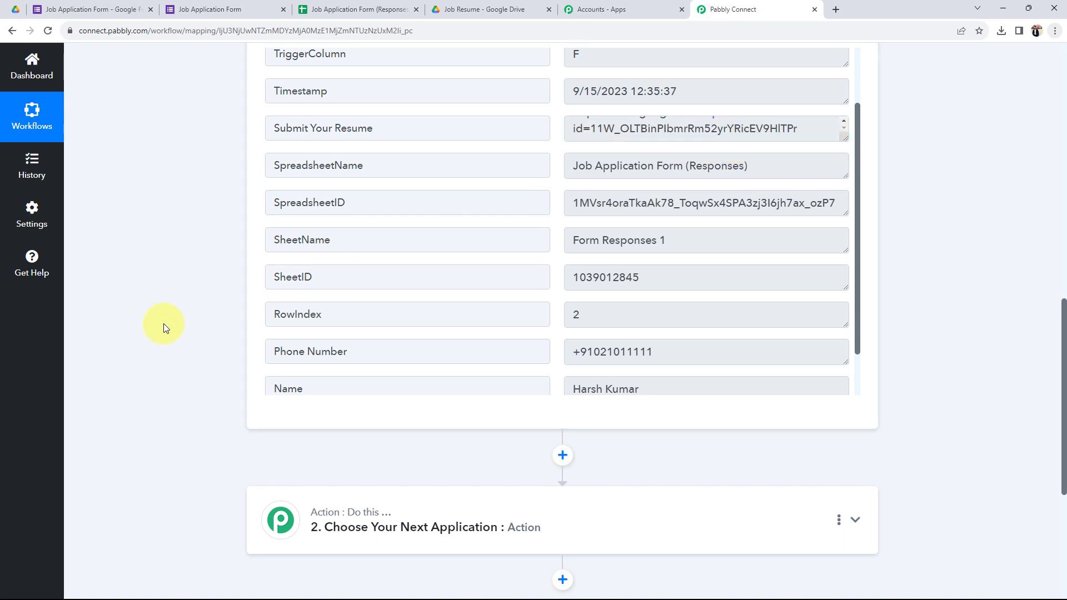
pyautogui.scroll(9, 163, 323)
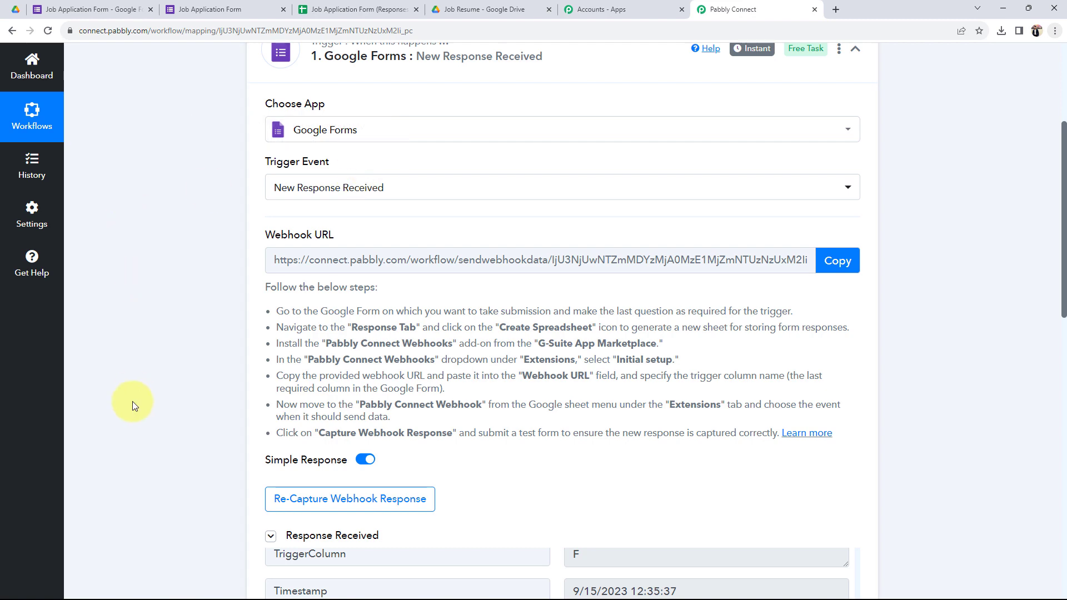
pyautogui.scroll(-2, 133, 402)
pyautogui.scroll(-7, 132, 401)
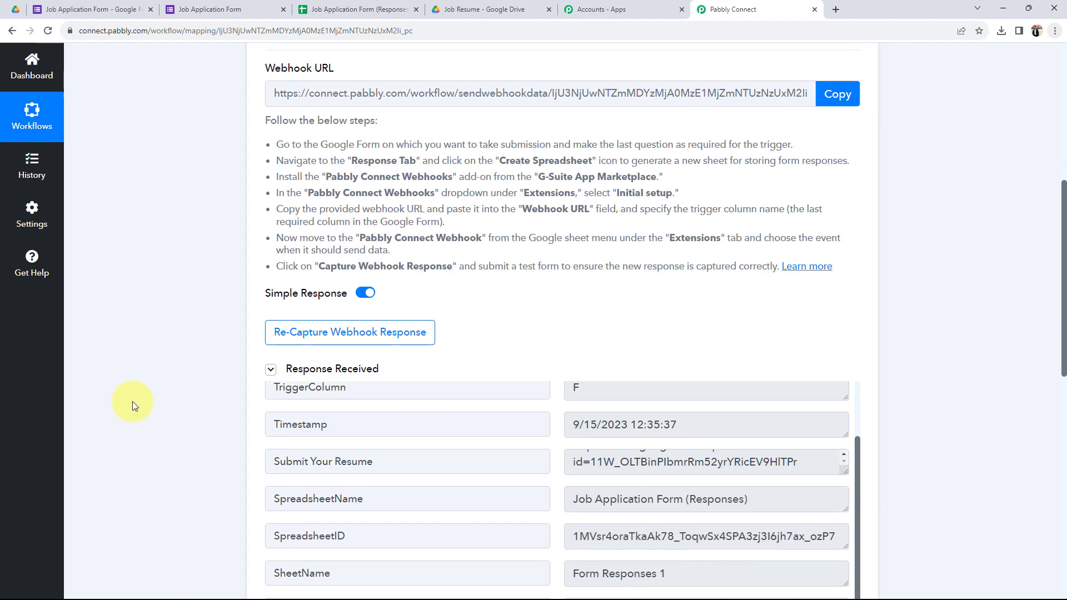
pyautogui.scroll(-3, 132, 401)
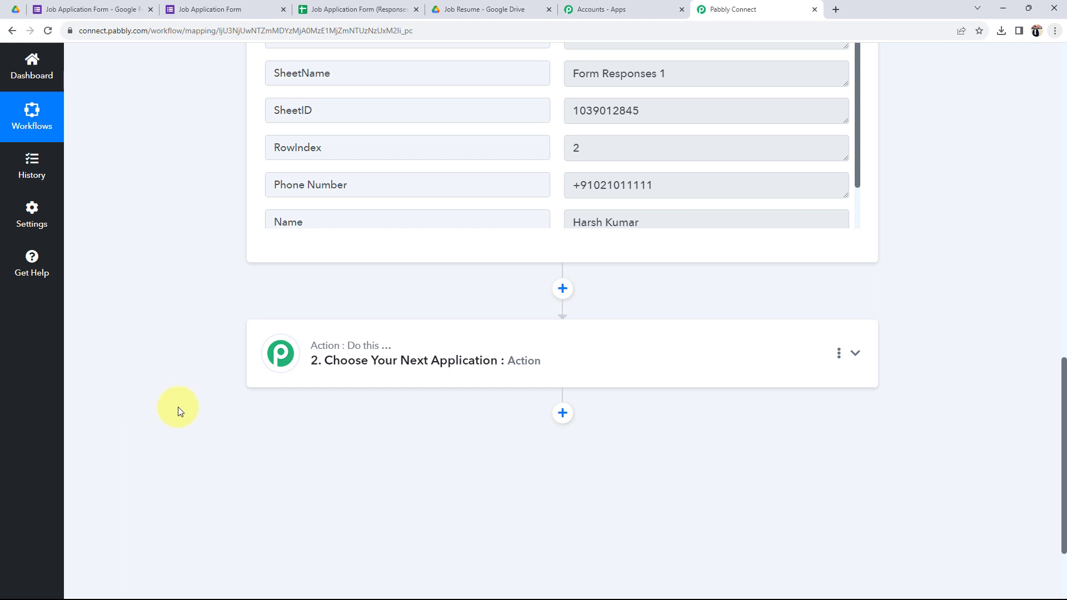
# Step: Set the second step's app to Google Drive with the Upload a File event
pyautogui.click(346, 352)
pyautogui.click(307, 426)
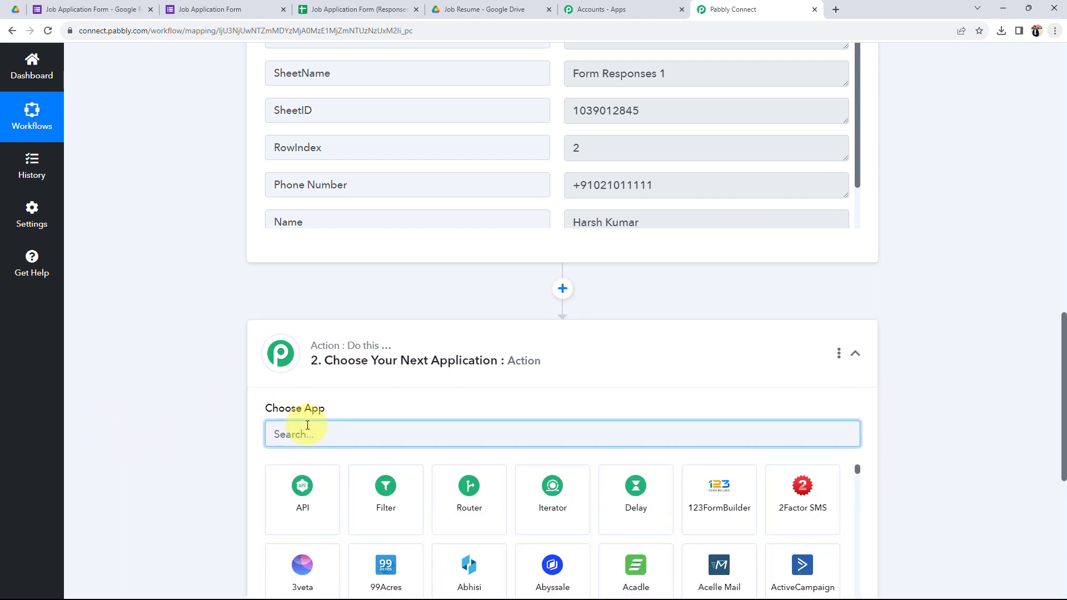
pyautogui.write('goog')
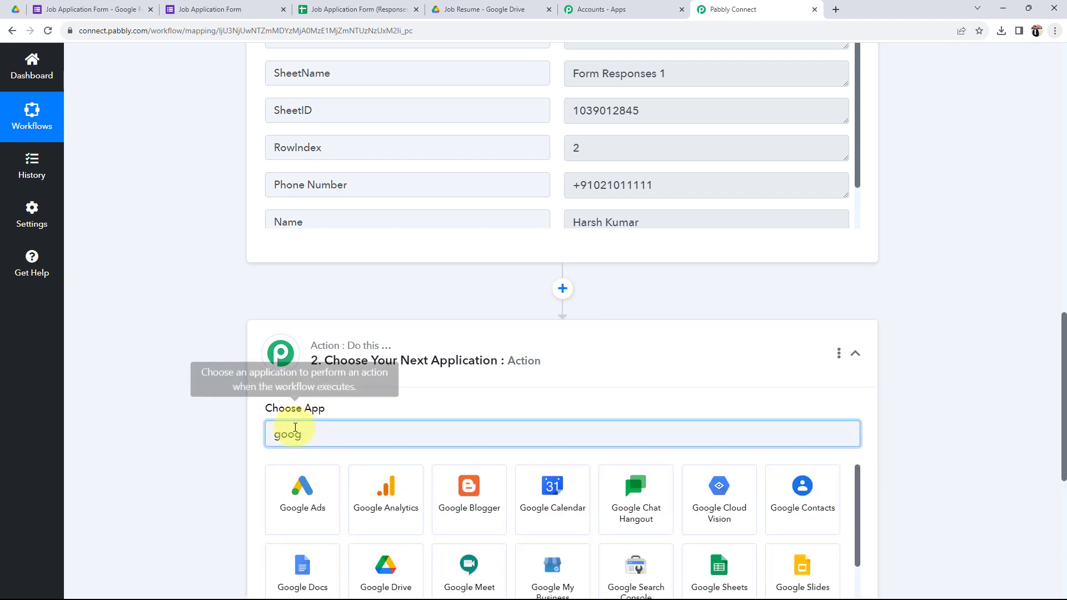
pyautogui.scroll(-1, 353, 512)
pyautogui.click(356, 510)
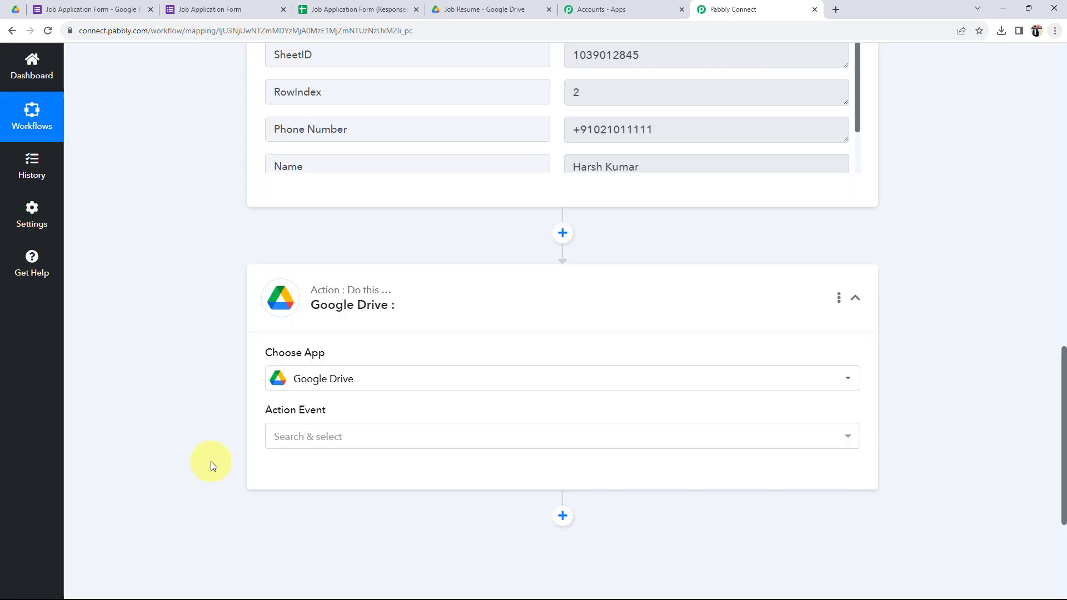
pyautogui.click(367, 437)
pyautogui.scroll(-5, 376, 410)
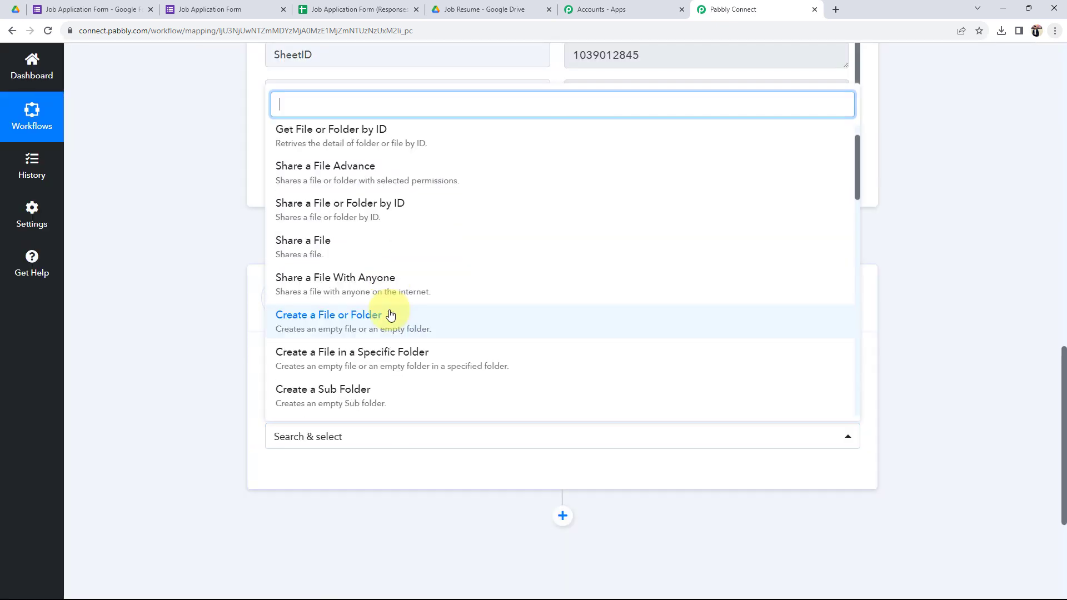
pyautogui.scroll(-1, 319, 337)
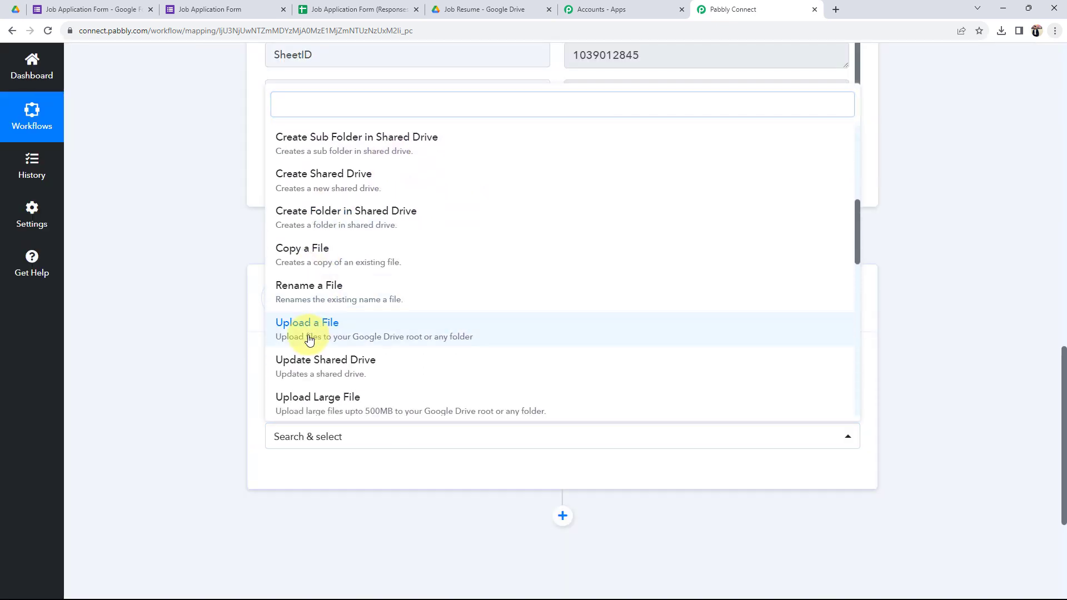
pyautogui.click(287, 328)
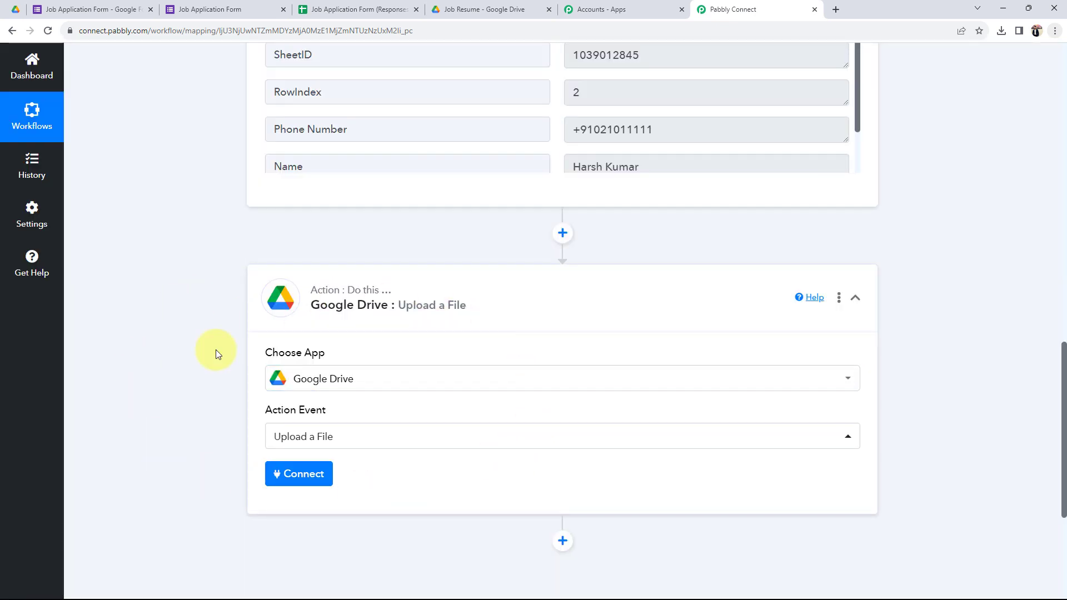
# Step: Add a new Google Drive connection by signing in with Google and granting access
pyautogui.click(314, 481)
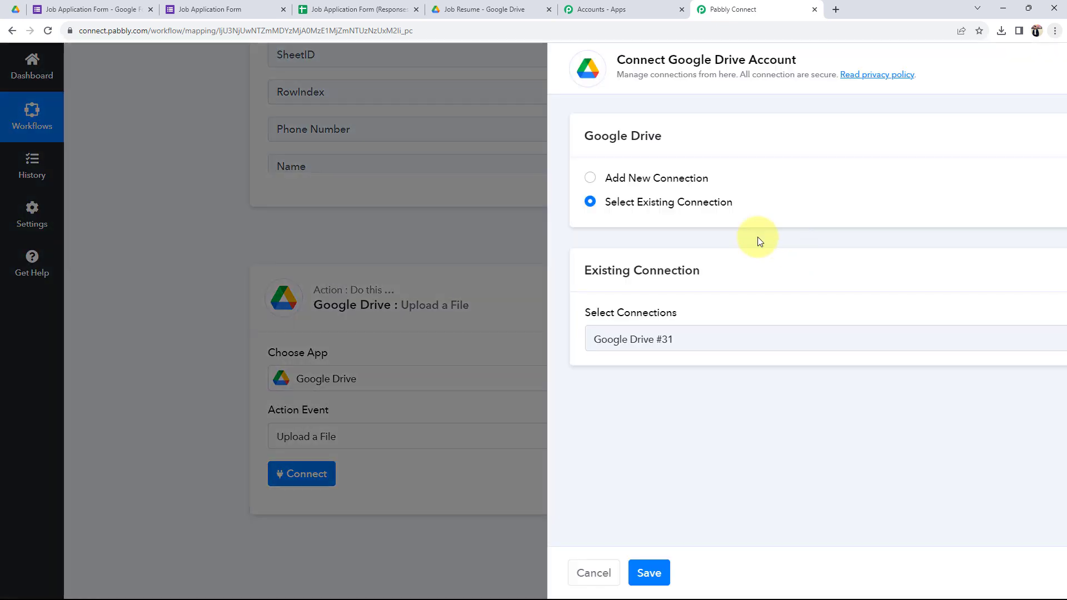
pyautogui.click(491, 177)
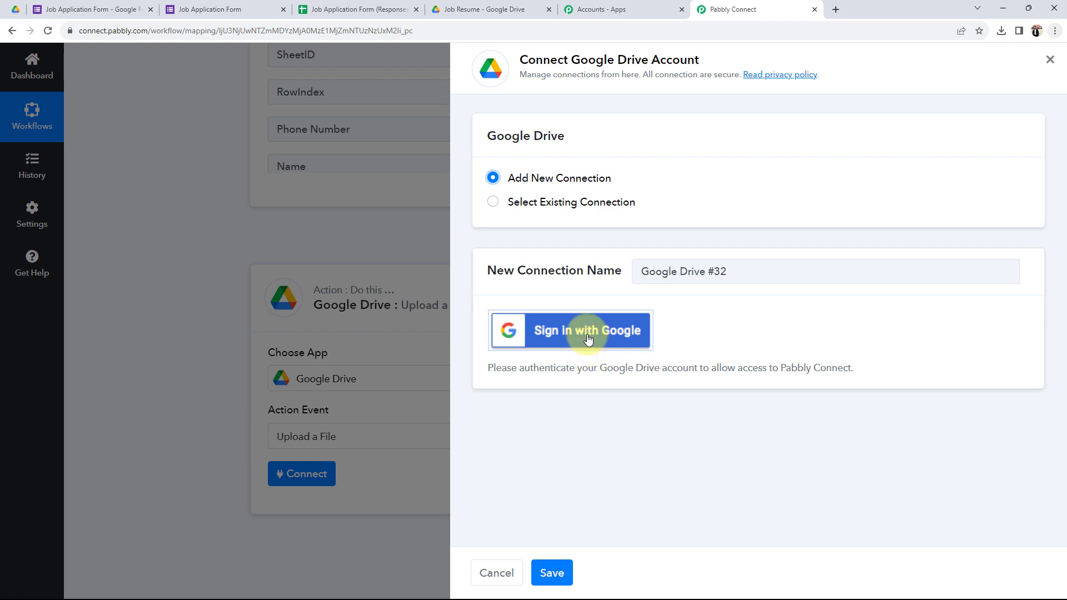
pyautogui.click(584, 332)
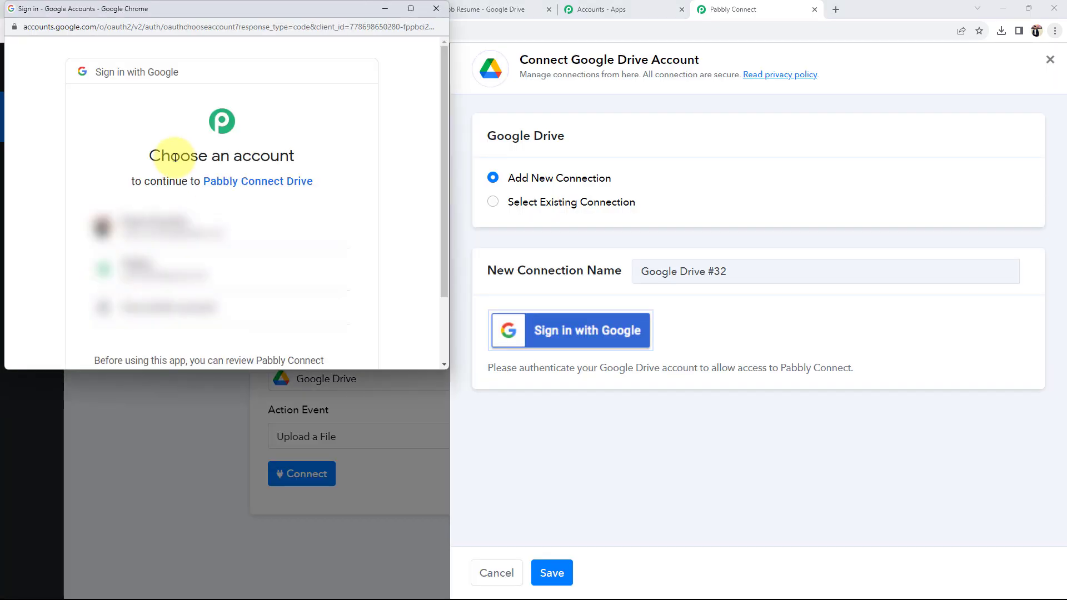
pyautogui.click(133, 256)
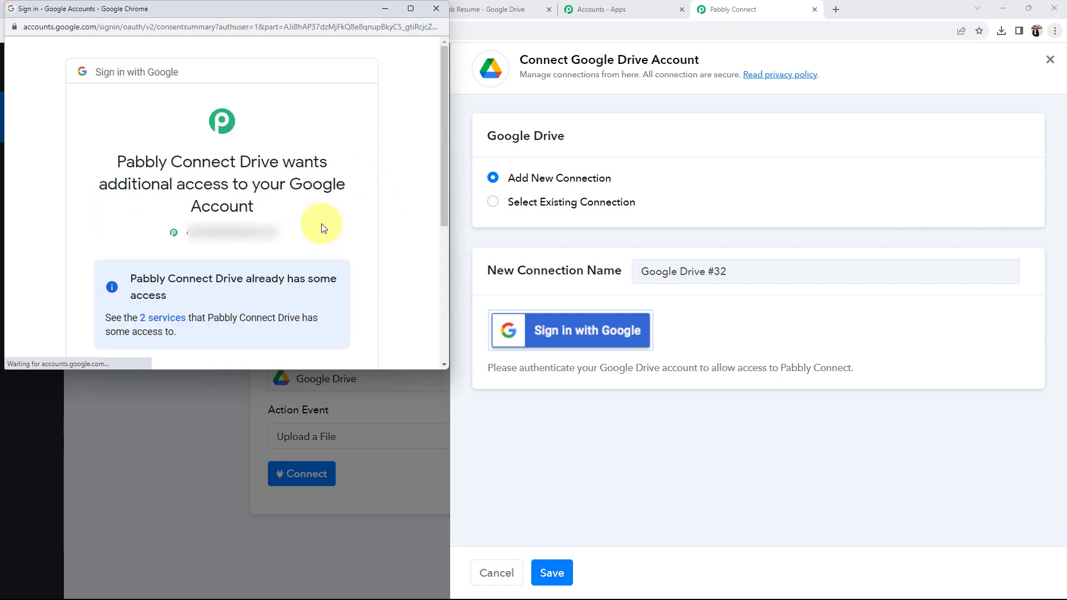
pyautogui.scroll(-5, 321, 223)
pyautogui.click(289, 269)
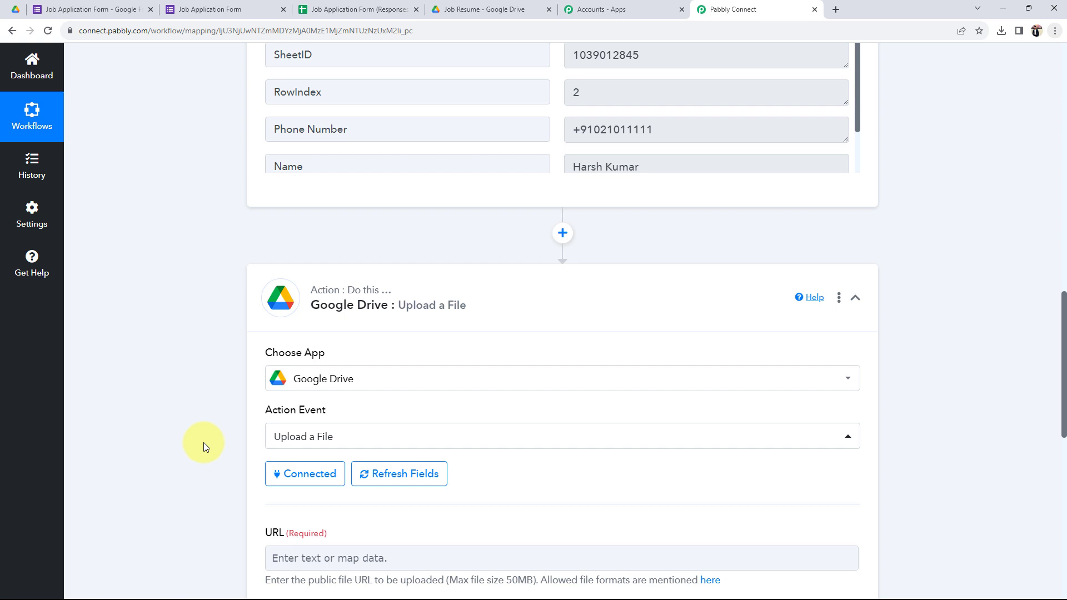
# Step: Look over the upload's URL, Folder ID and File Name fields, then switch to the Job Resume Drive folder
pyautogui.scroll(-4, 218, 490)
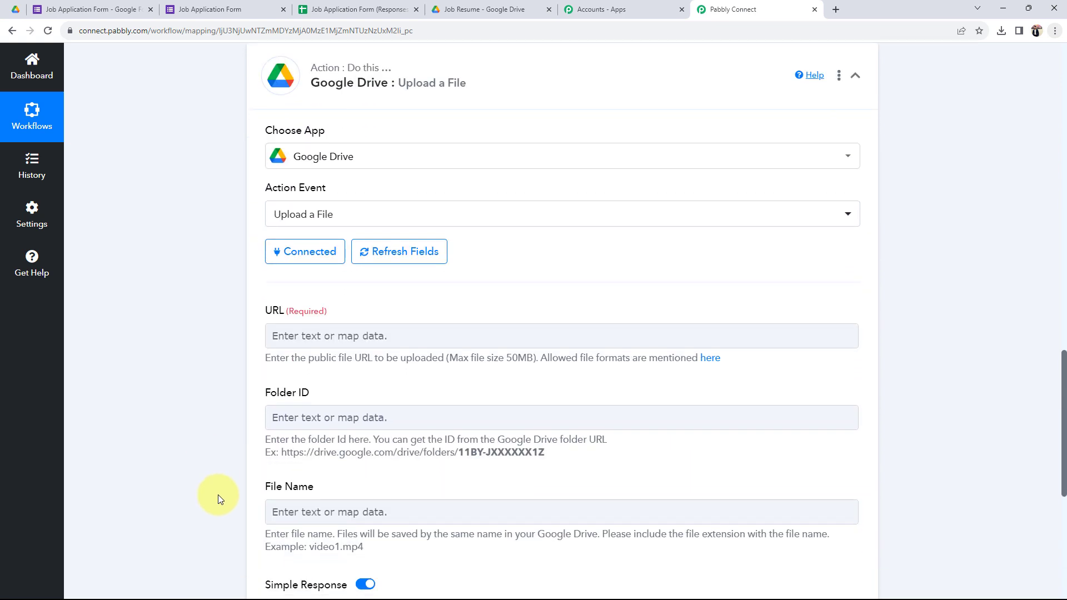
pyautogui.scroll(-1, 167, 422)
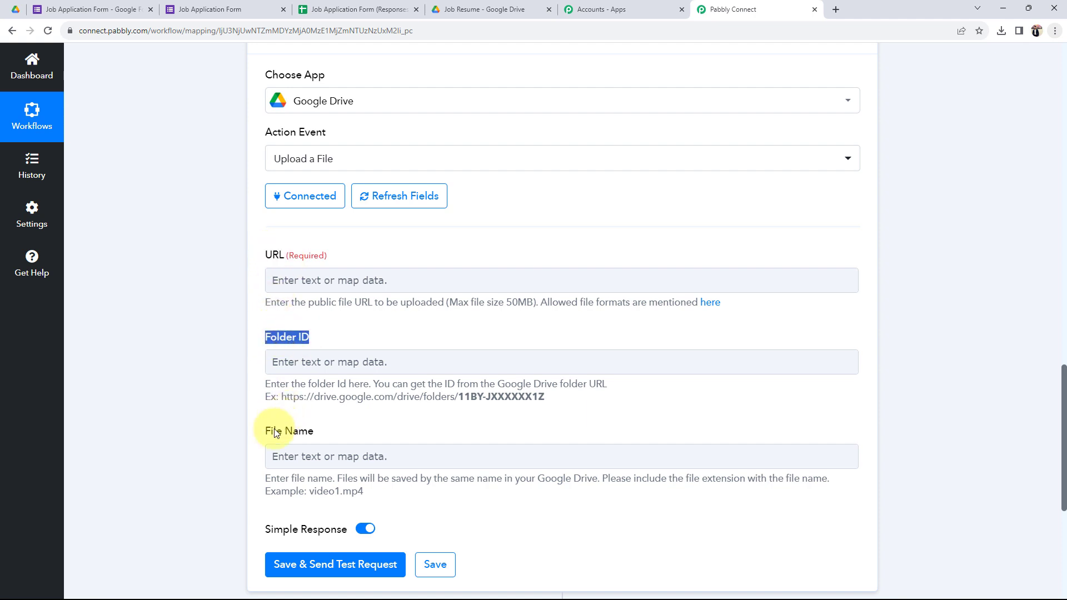
pyautogui.moveTo(263, 434); pyautogui.dragTo(309, 427)
pyautogui.click(154, 376)
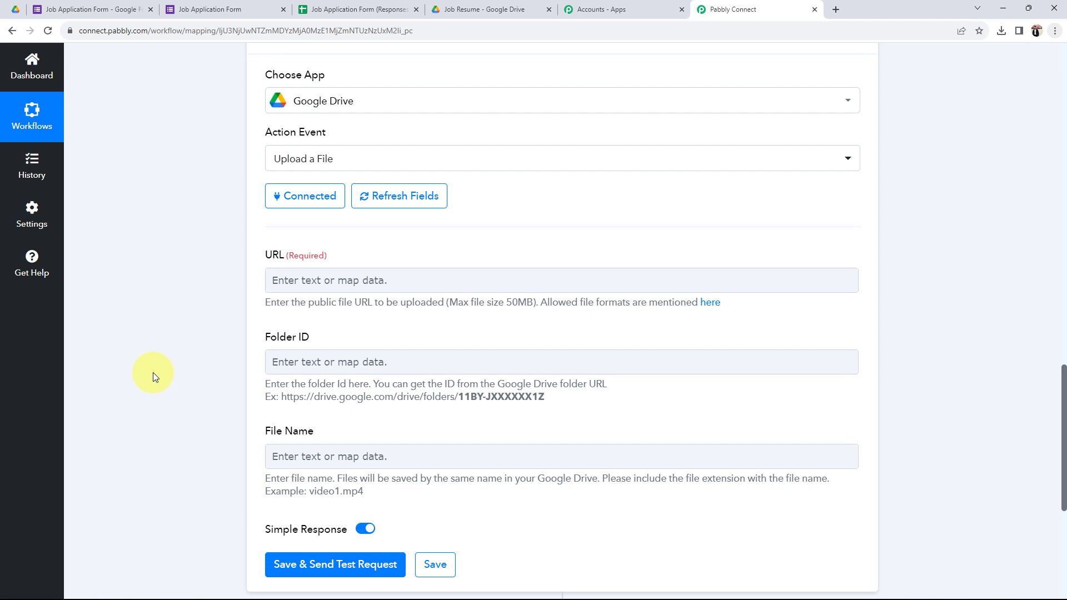
pyautogui.click(344, 357)
pyautogui.click(172, 309)
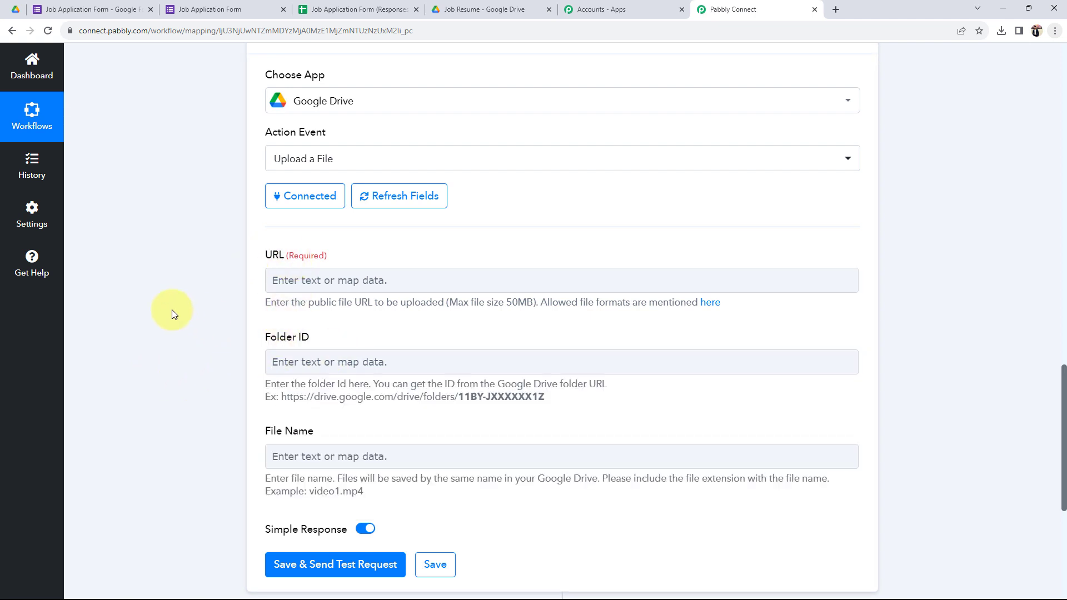
pyautogui.click(472, 9)
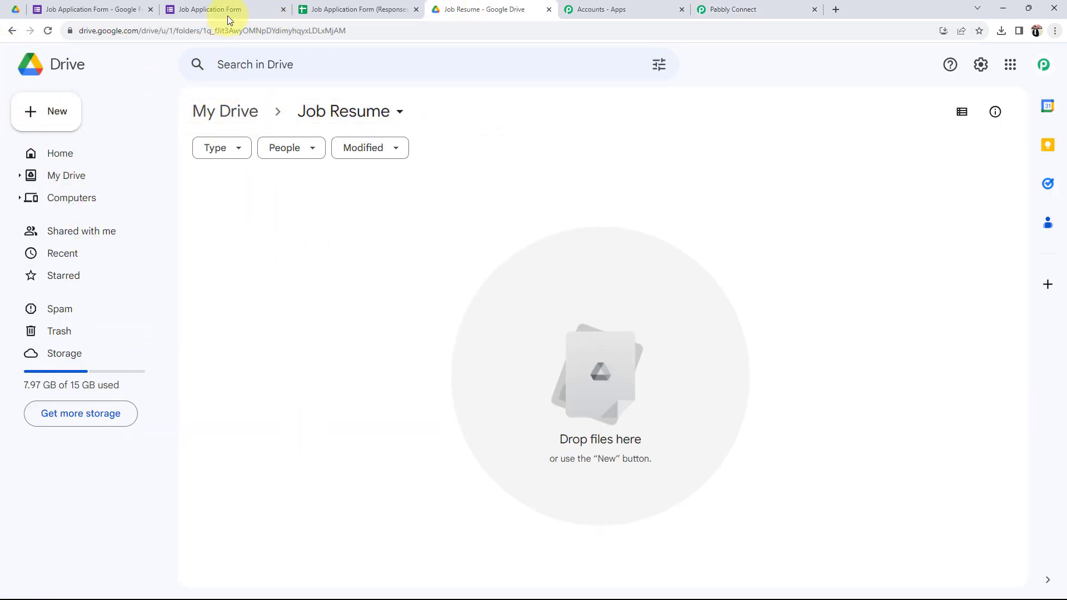
# Step: Copy the Job Resume folder ID from Drive's address bar and paste it into Folder ID
pyautogui.click(226, 32)
pyautogui.click(212, 31)
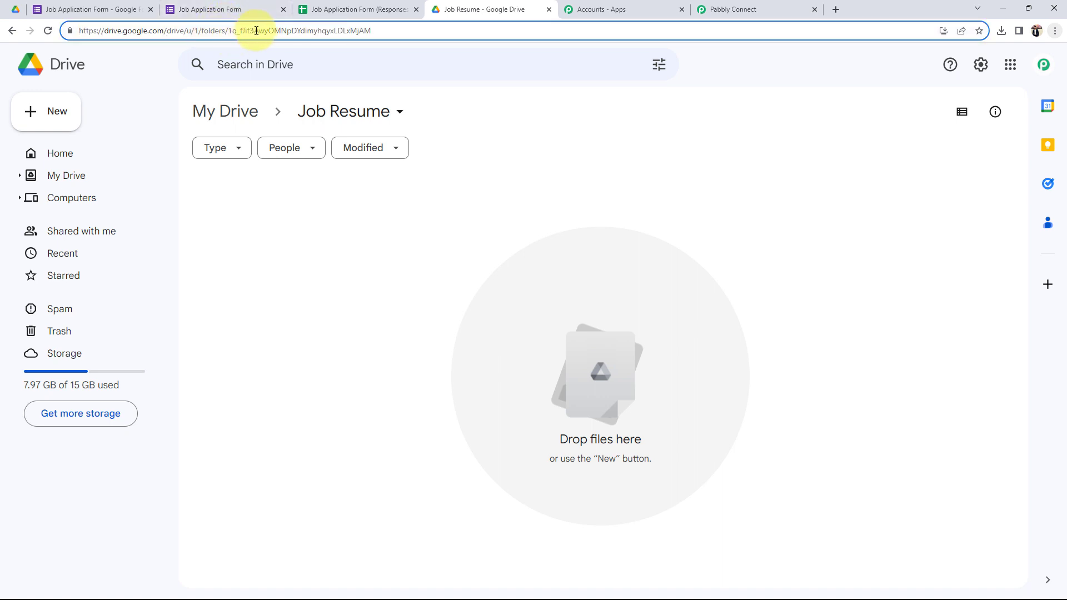
pyautogui.moveTo(228, 31); pyautogui.dragTo(398, 34)
pyautogui.hotkey('ctrl', 'c')
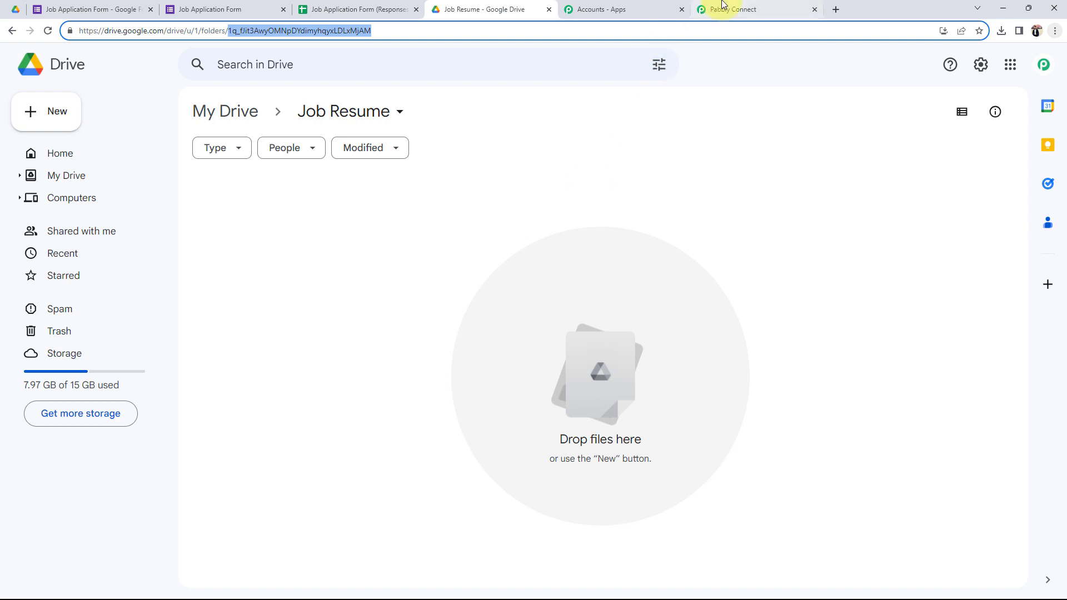
pyautogui.click(739, 10)
pyautogui.click(303, 359)
pyautogui.hotkey('ctrl', 'v')
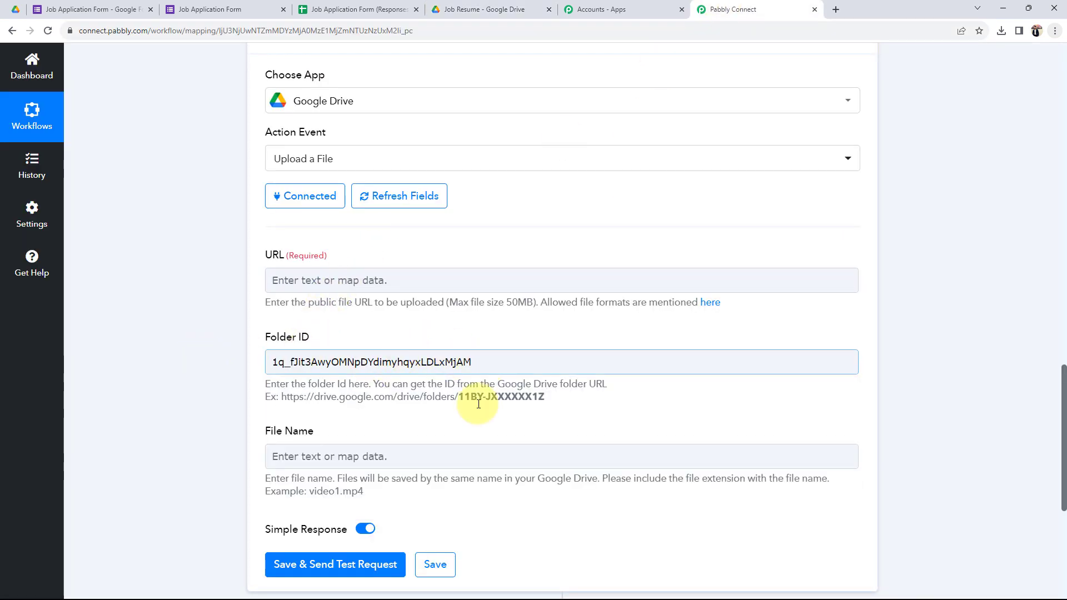
# Step: Scroll down to the upload step's File Name field and click into it
pyautogui.click(479, 10)
pyautogui.click(311, 395)
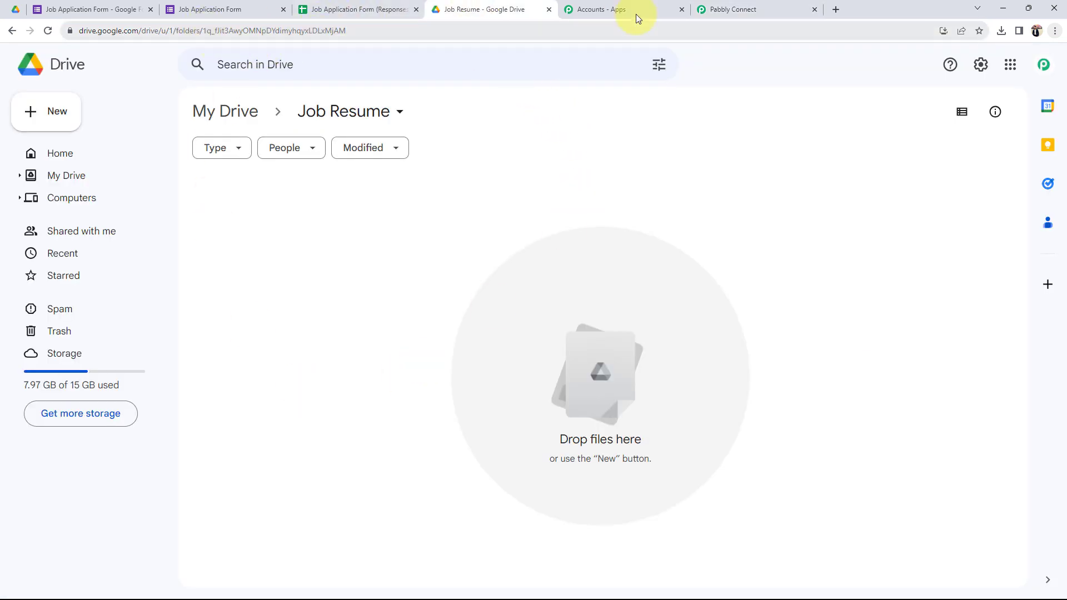
pyautogui.click(717, 9)
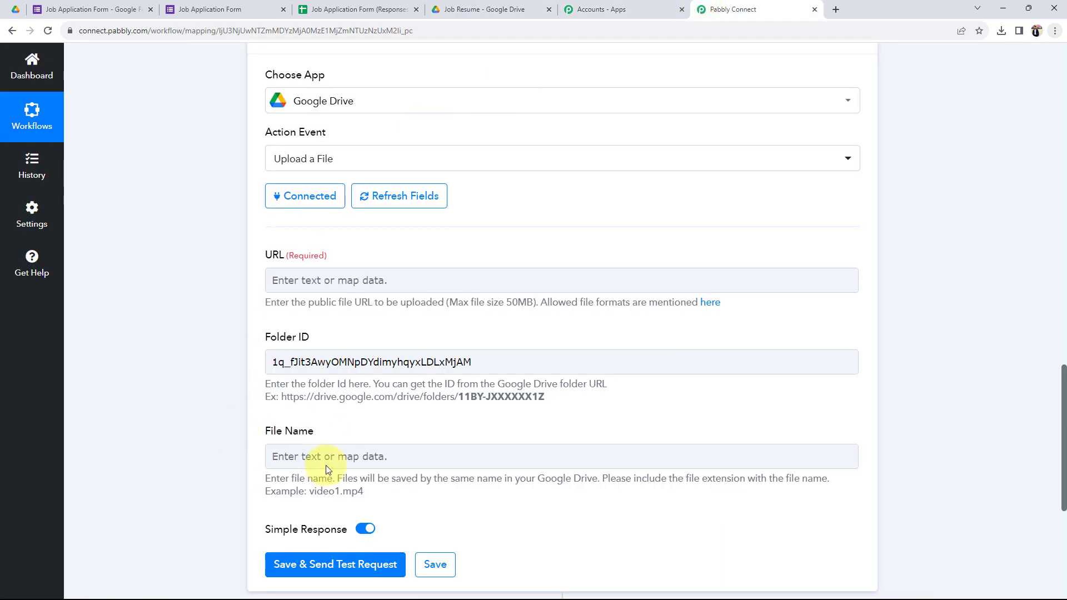
pyautogui.moveTo(267, 435); pyautogui.dragTo(298, 437)
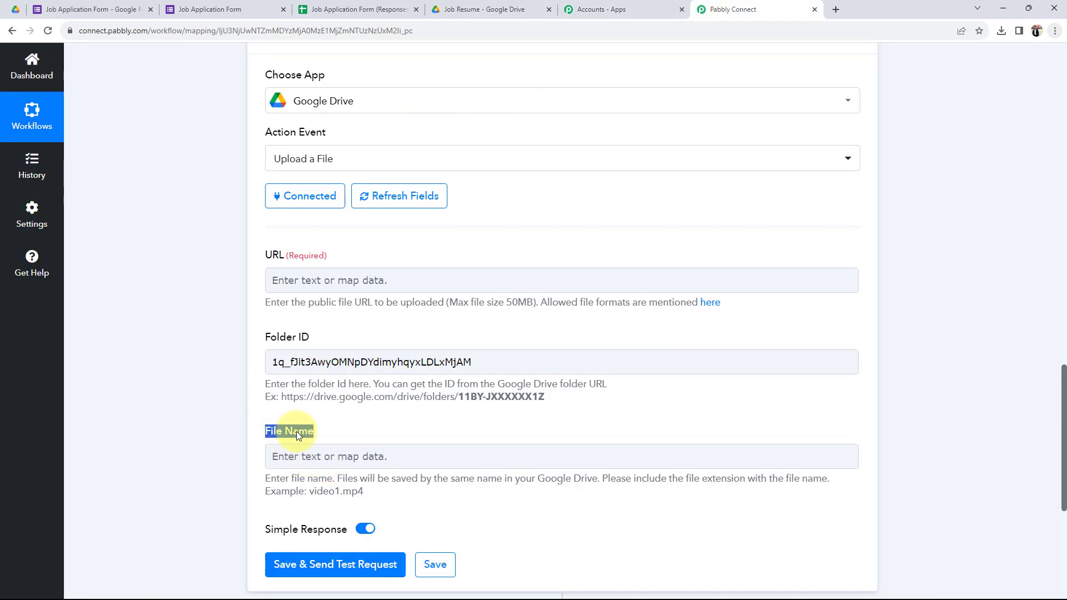
pyautogui.click(242, 425)
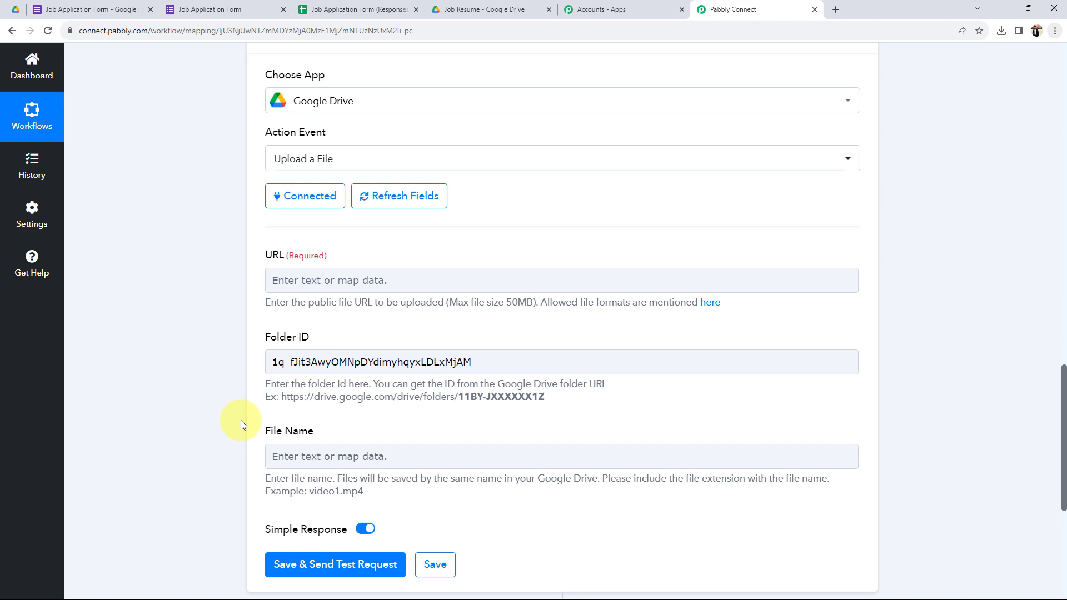
pyautogui.scroll(-2, 241, 421)
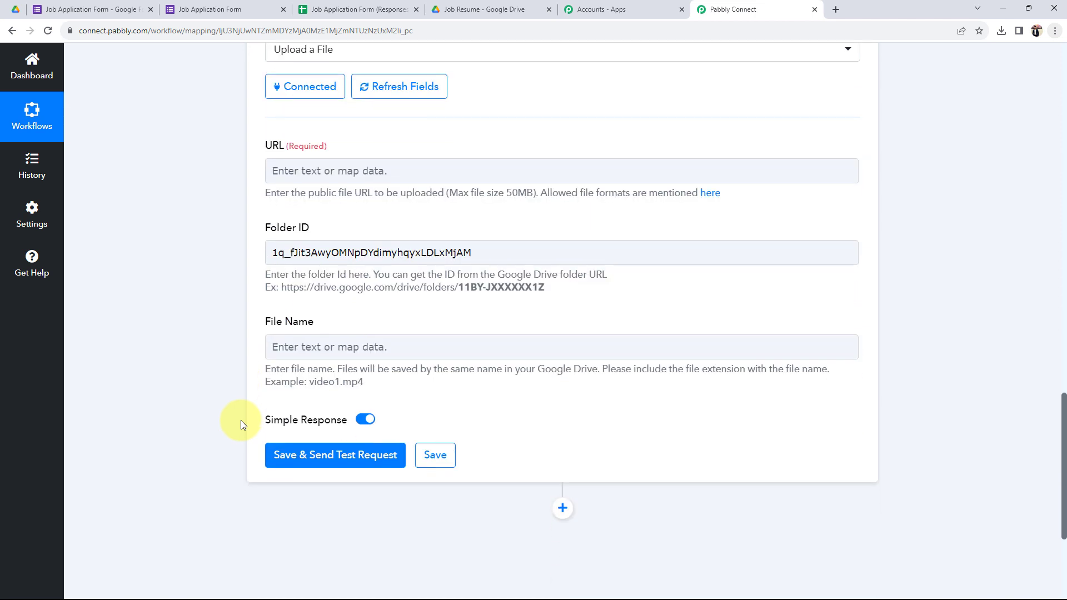
pyautogui.click(341, 356)
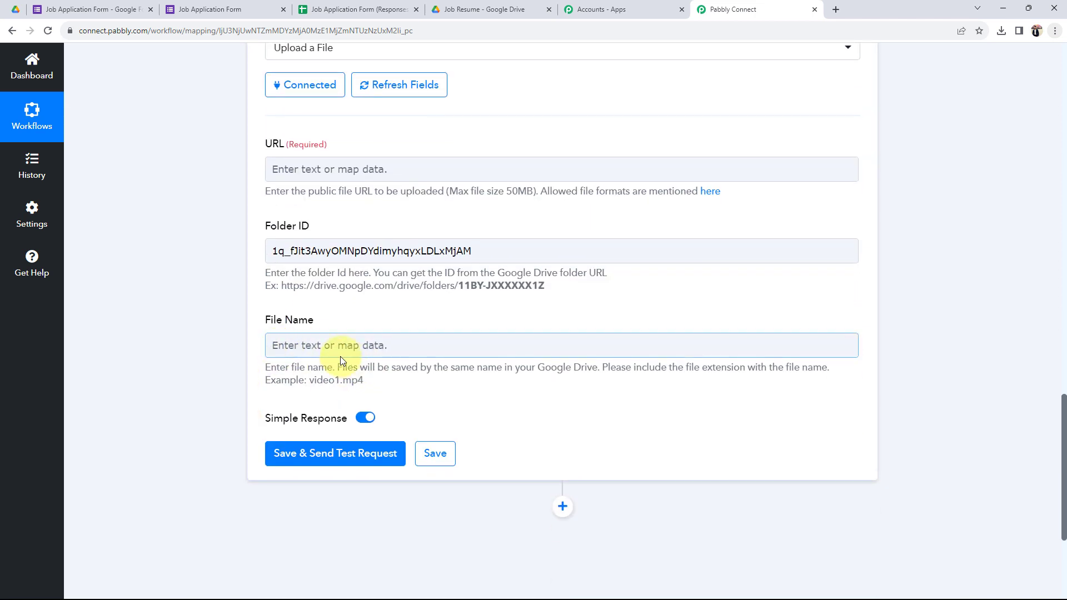
# Step: Review the sample response's name, SheetID and SheetName values
pyautogui.click(246, 372)
pyautogui.scroll(10, 239, 445)
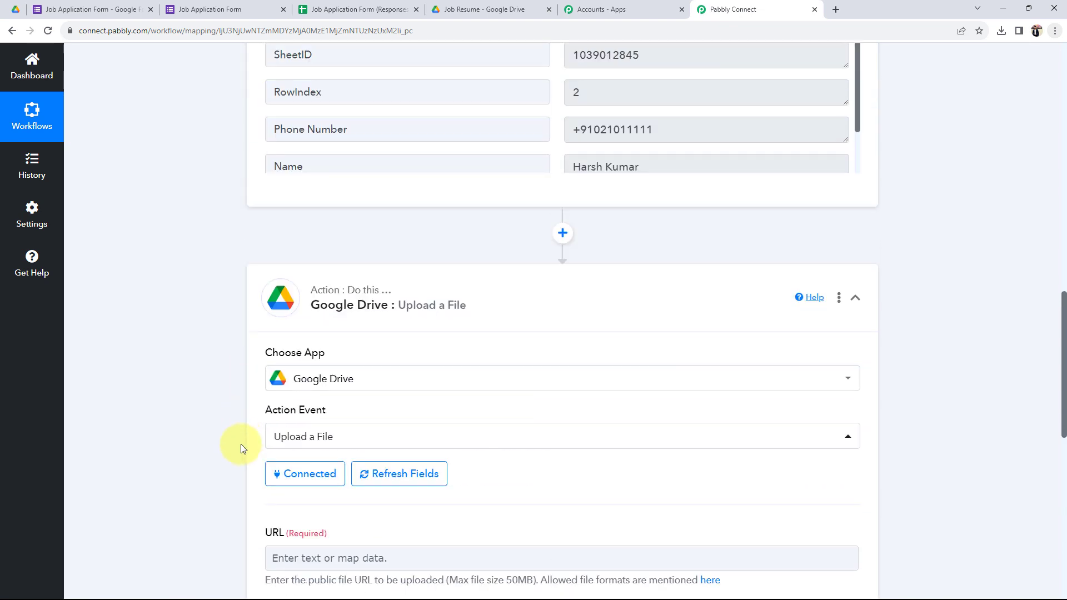
pyautogui.click(706, 385)
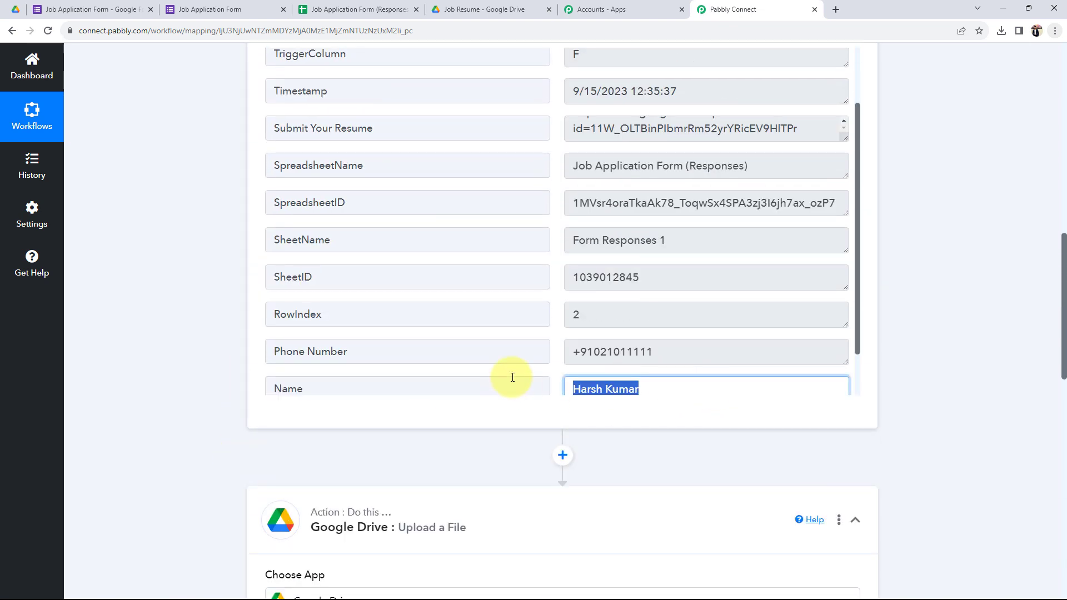
pyautogui.click(599, 278)
pyautogui.click(711, 239)
pyautogui.scroll(-10, 43, 381)
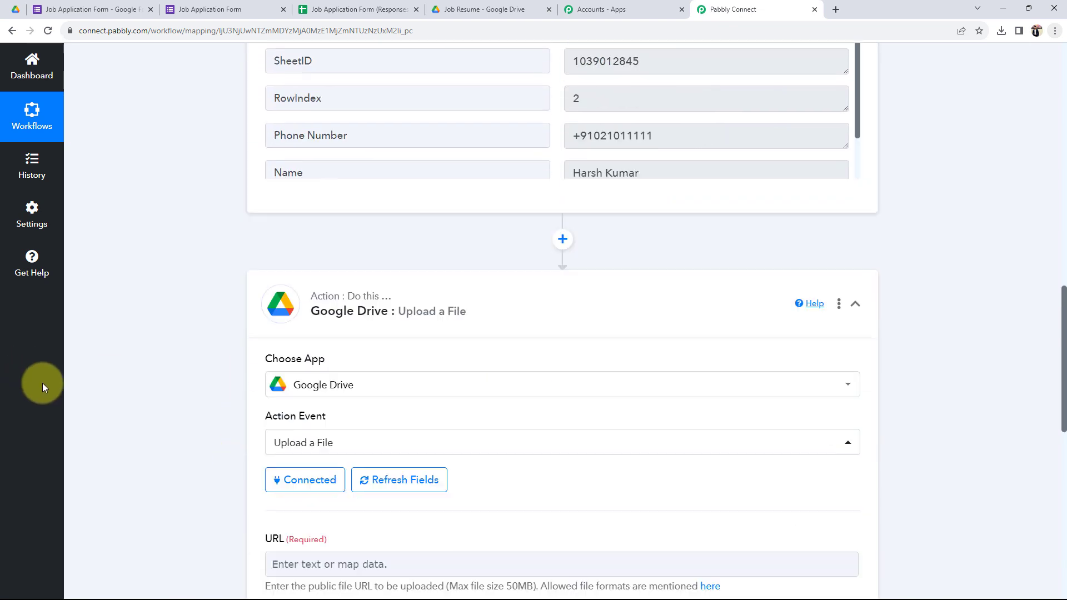
pyautogui.scroll(-2, 152, 434)
# Step: Set File Name to the mapped '1. Name' response followed by .pdf
pyautogui.click(310, 343)
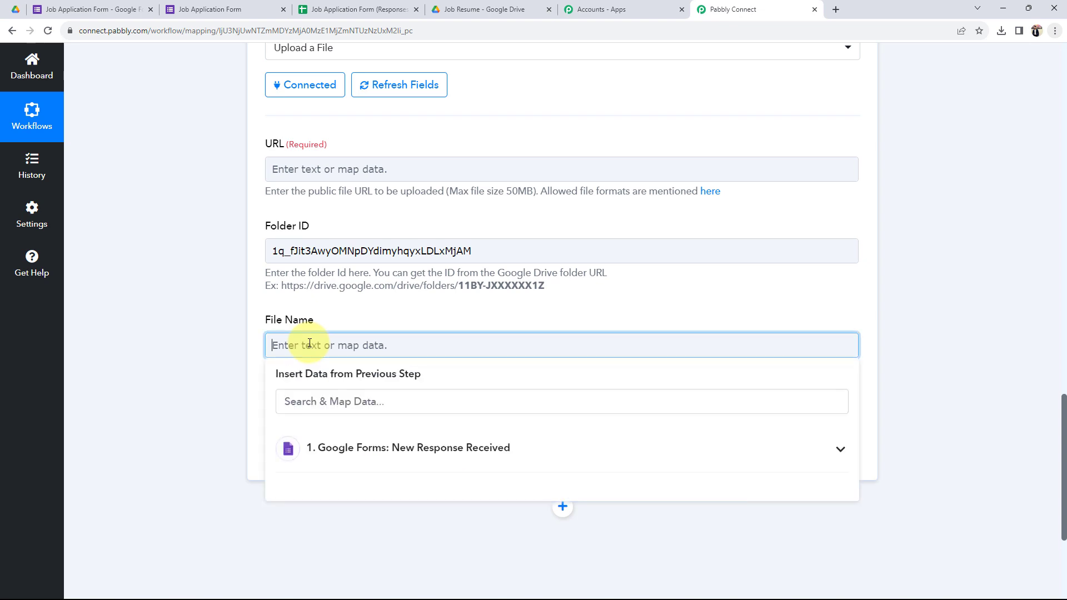
pyautogui.click(404, 453)
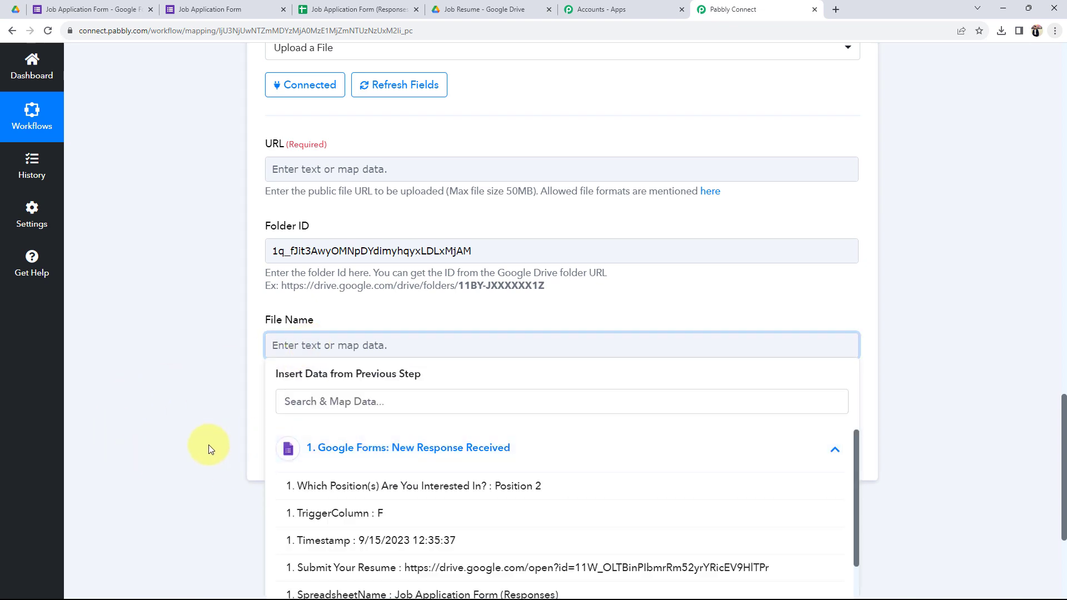
pyautogui.scroll(-4, 209, 445)
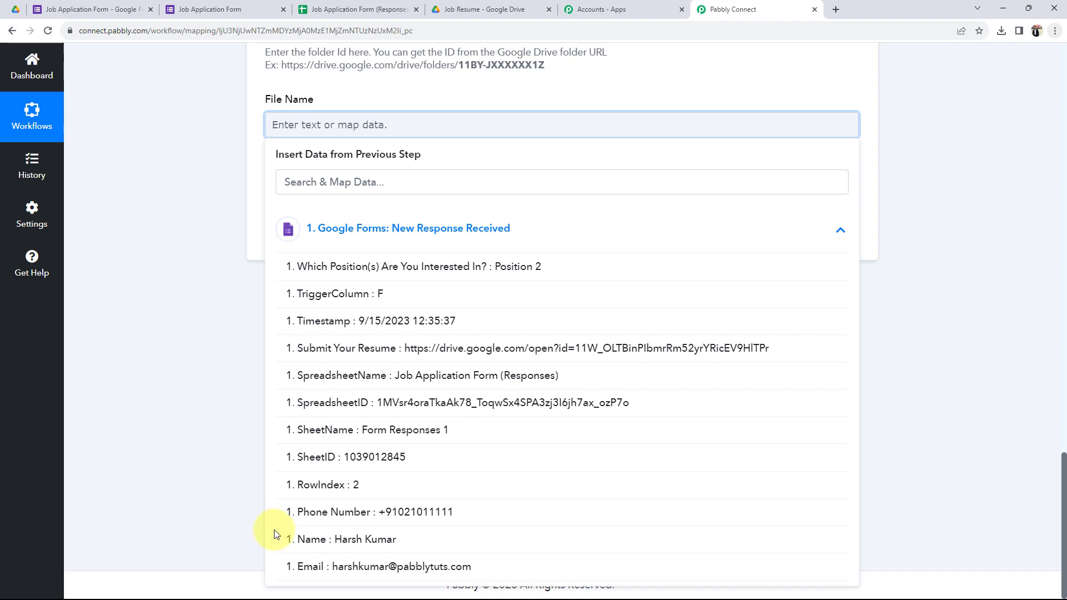
pyautogui.click(300, 538)
pyautogui.click(165, 375)
pyautogui.scroll(4, 165, 374)
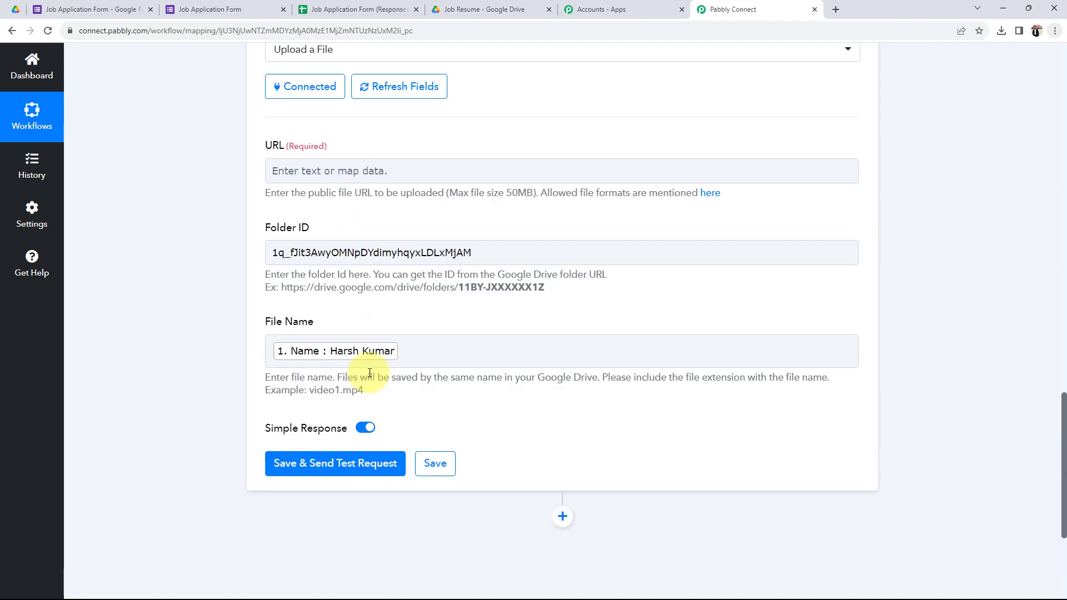
pyautogui.click(417, 351)
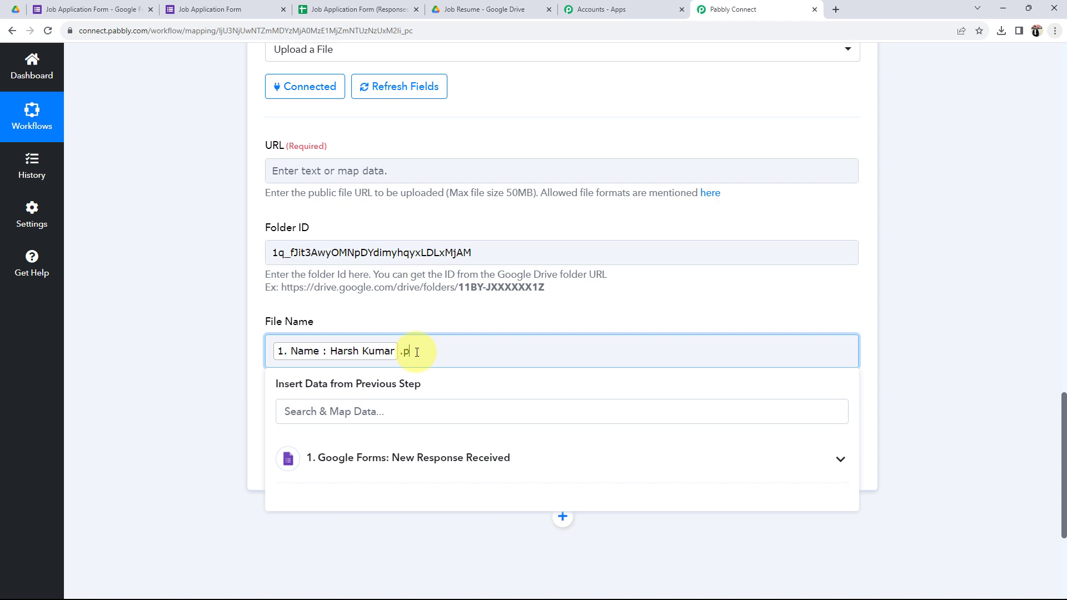
pyautogui.write('.pdf')
pyautogui.click(150, 377)
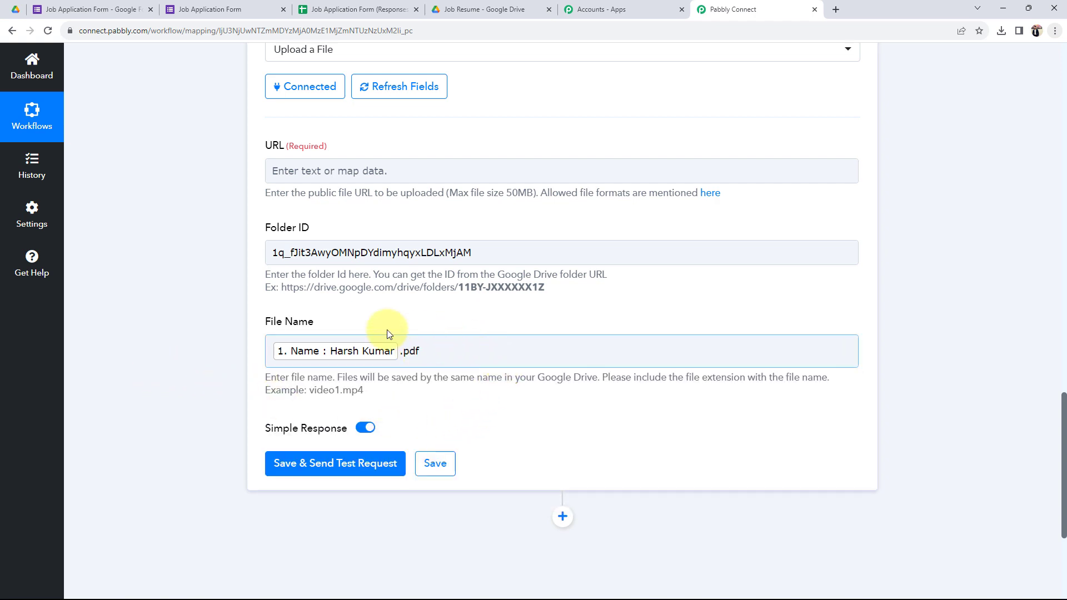
pyautogui.click(292, 355)
# Step: Map '1. Submit Your Resume' from Google Forms: New Response Received into the URL field
pyautogui.click(182, 348)
pyautogui.scroll(2, 170, 327)
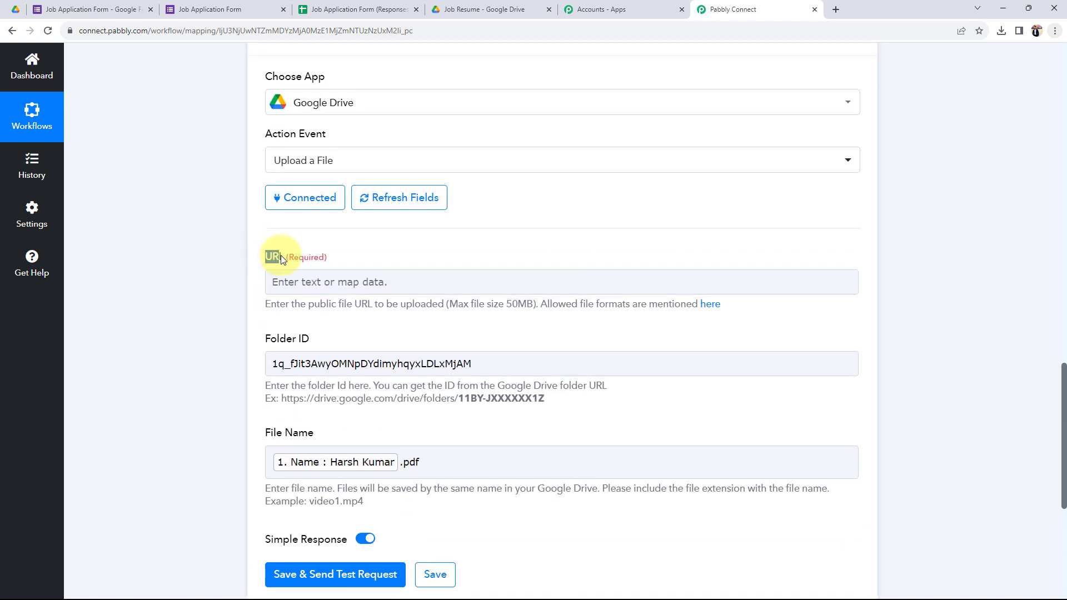
pyautogui.click(187, 289)
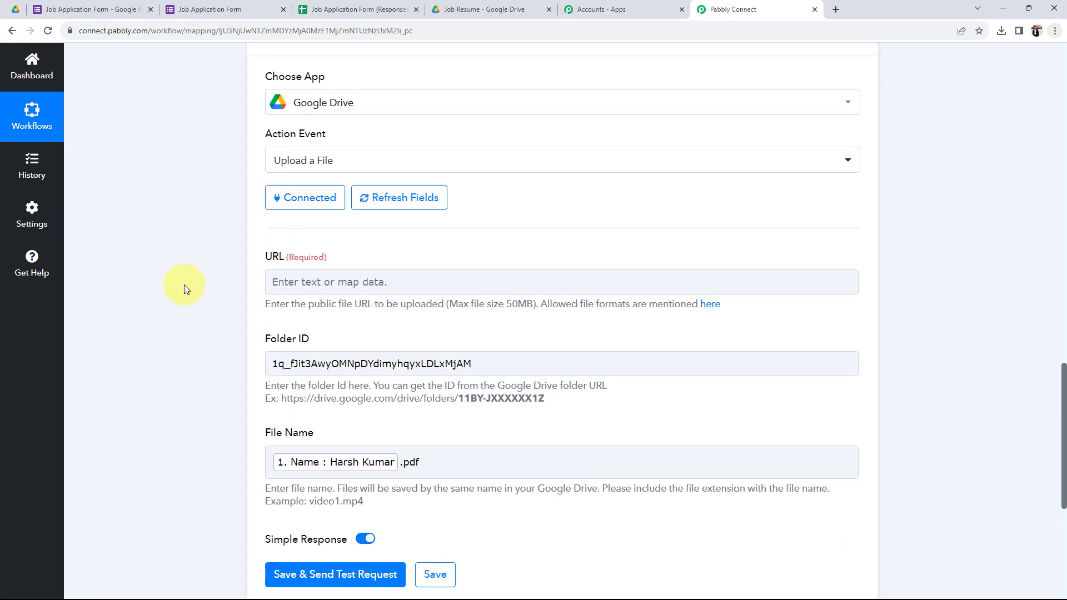
pyautogui.click(305, 281)
pyautogui.click(429, 386)
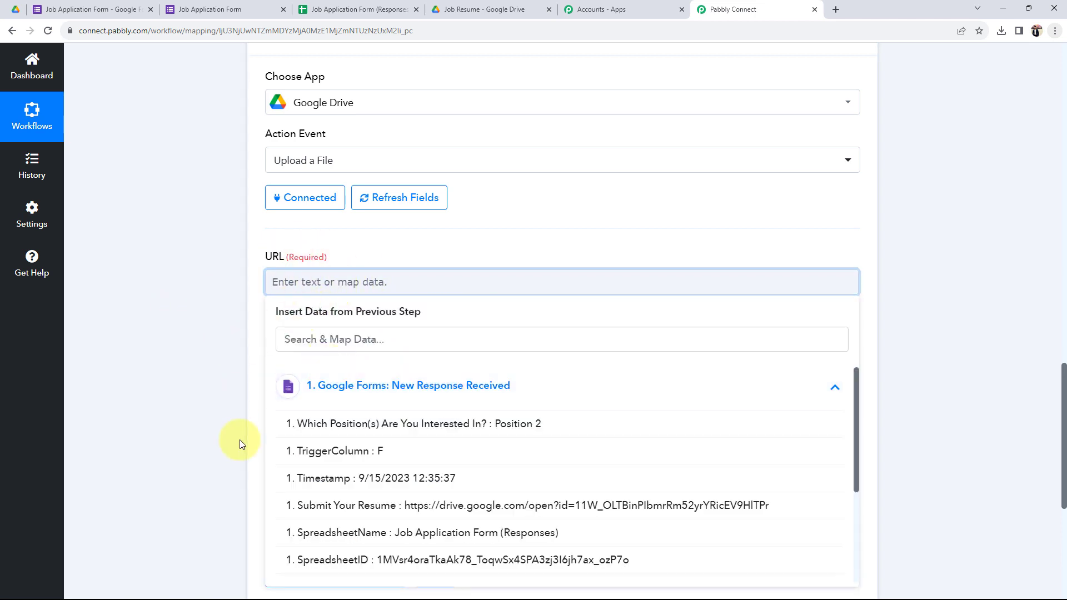
pyautogui.scroll(-1, 278, 445)
pyautogui.click(358, 453)
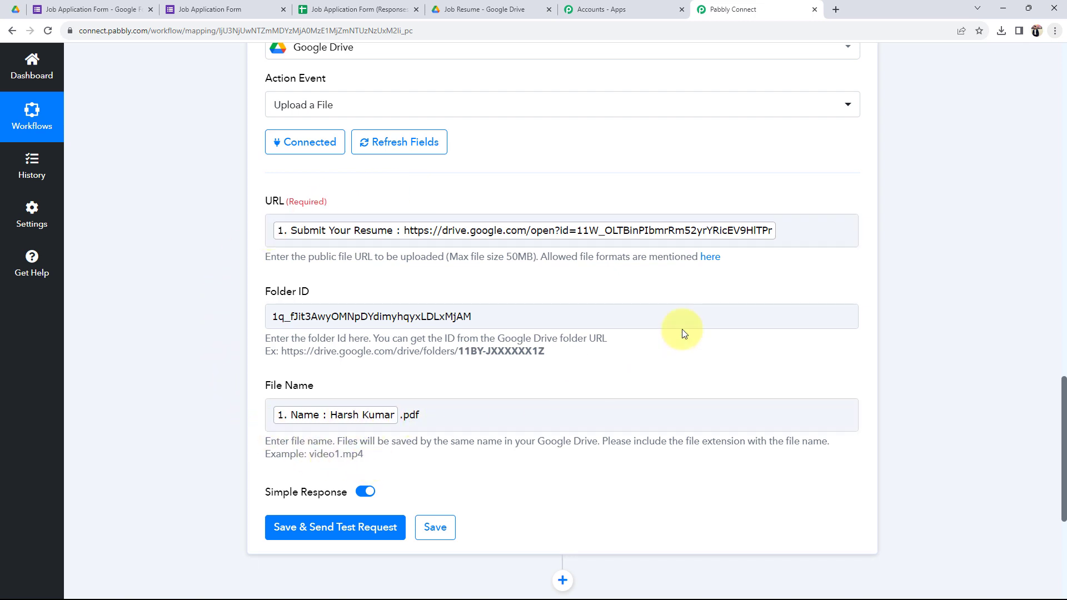
pyautogui.click(783, 234)
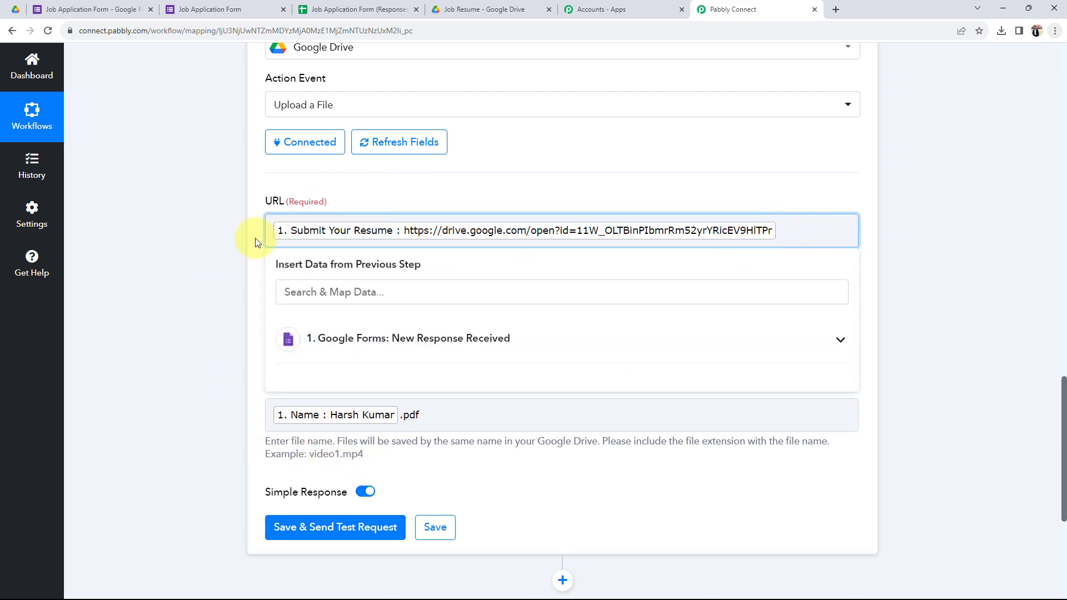
pyautogui.click(221, 239)
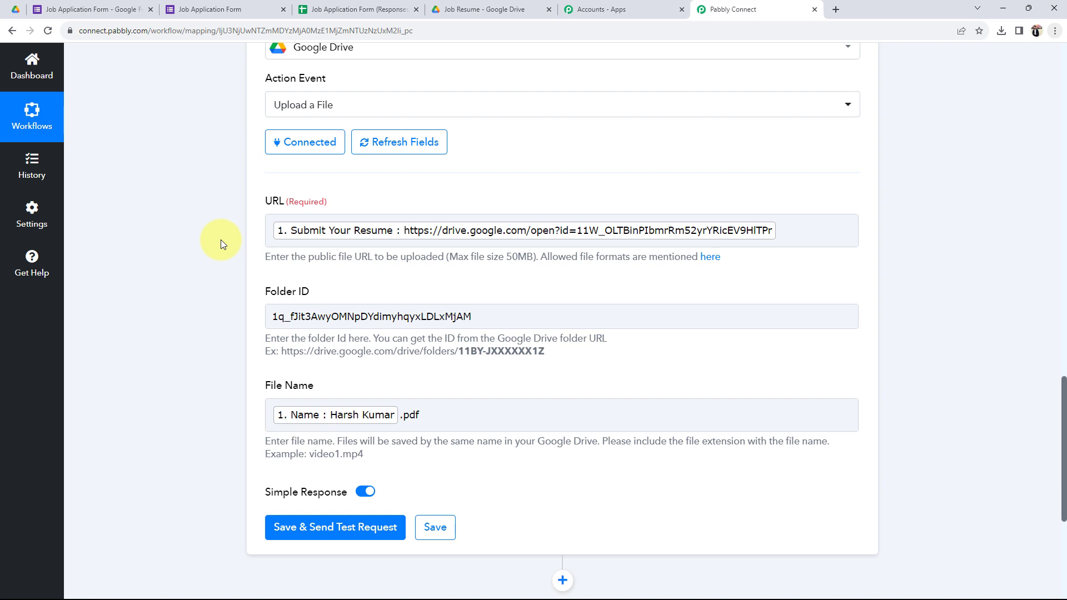
pyautogui.scroll(5, 221, 239)
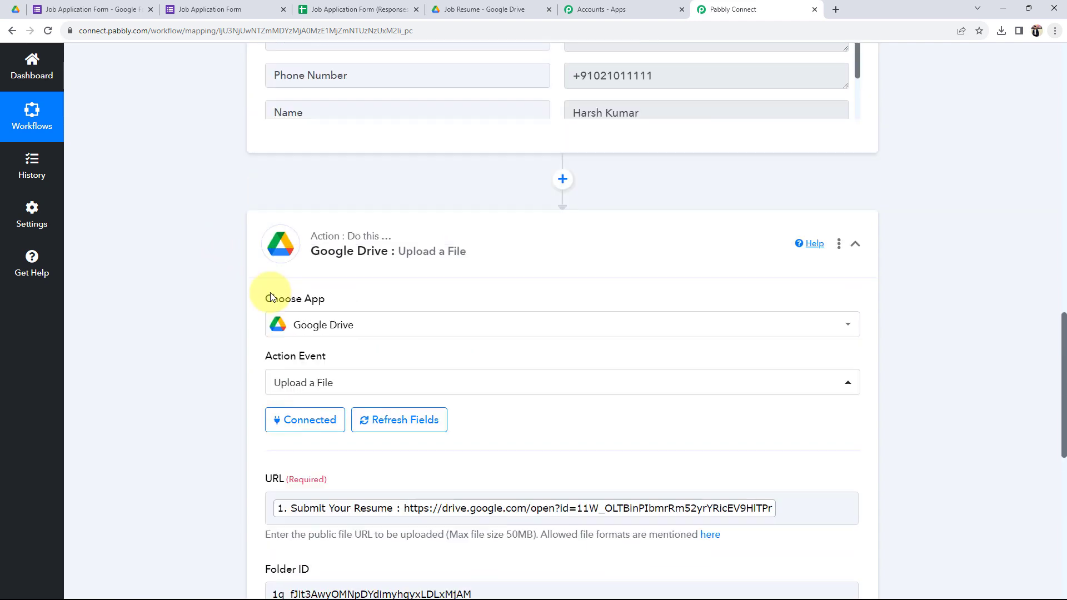
# Step: Add a Text Formatter step with the Split Text event above the Google Drive upload and connect it
pyautogui.click(562, 183)
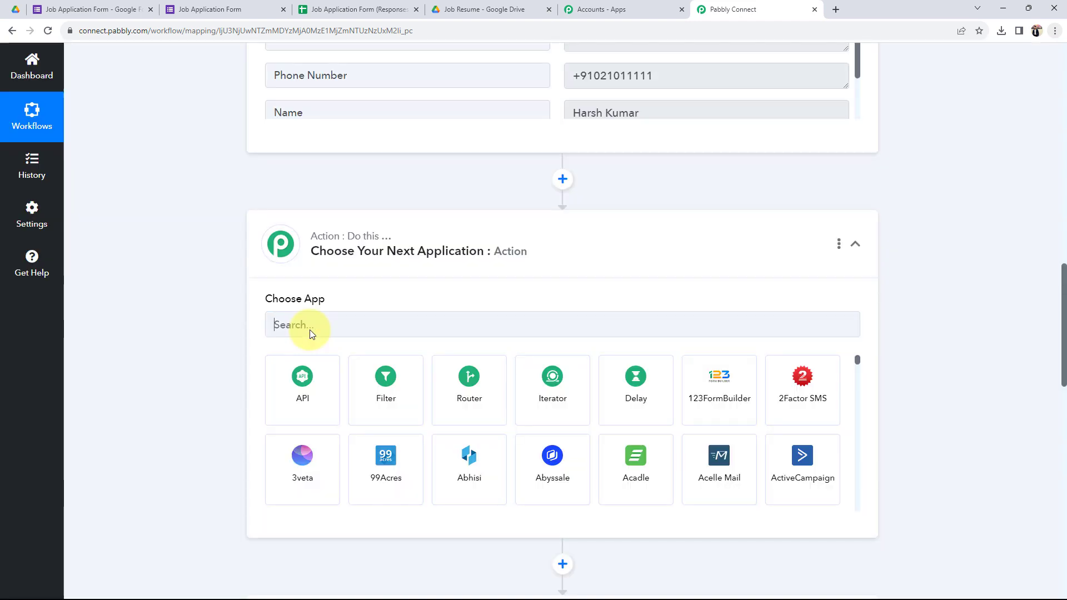
pyautogui.click(309, 329)
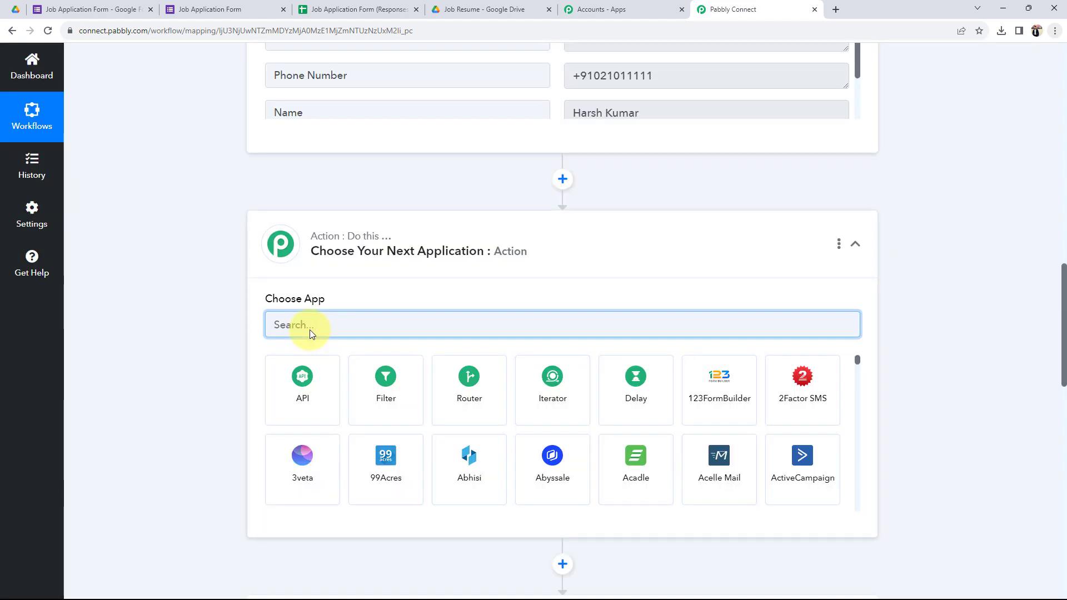
pyautogui.write('text')
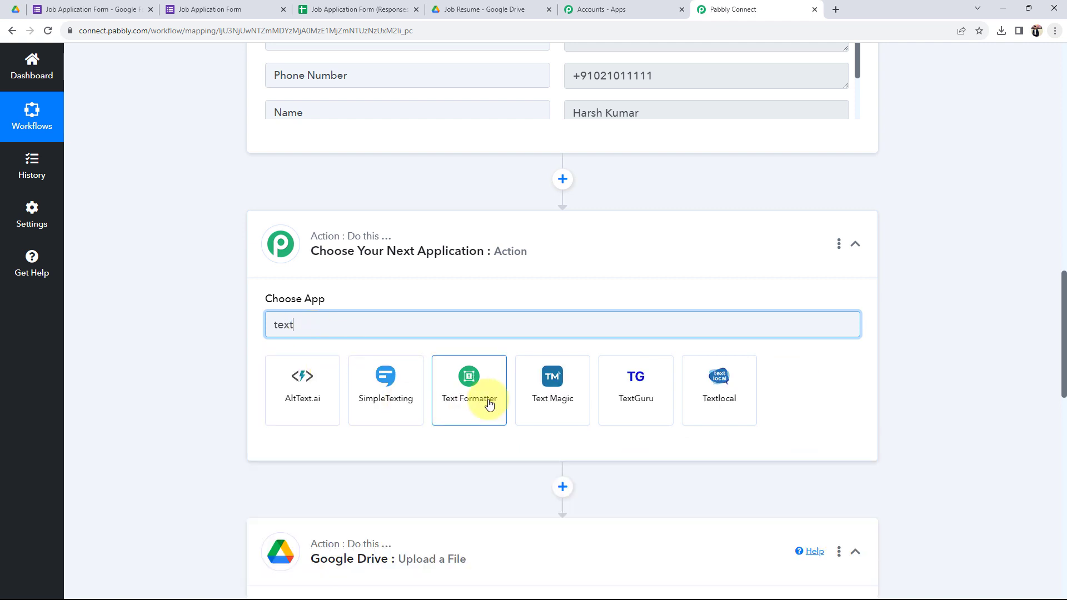
pyautogui.click(488, 399)
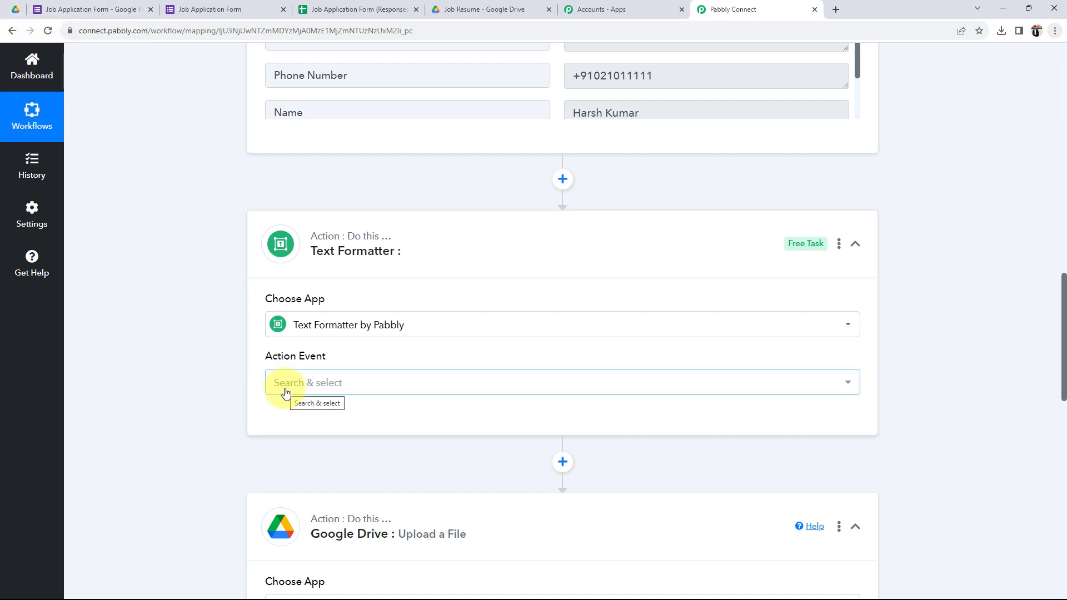
pyautogui.click(285, 392)
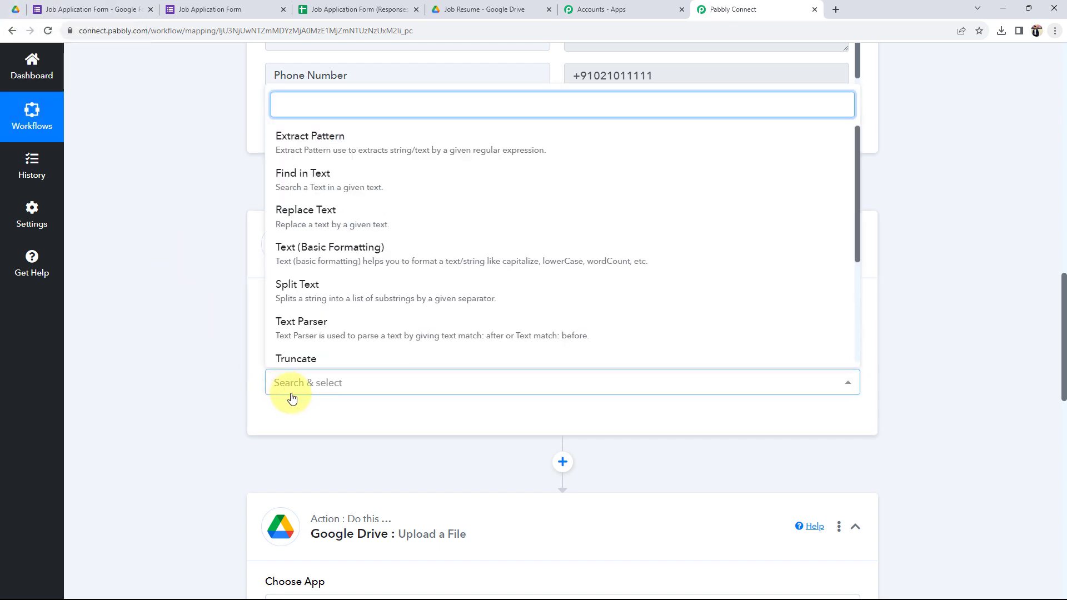
pyautogui.click(300, 290)
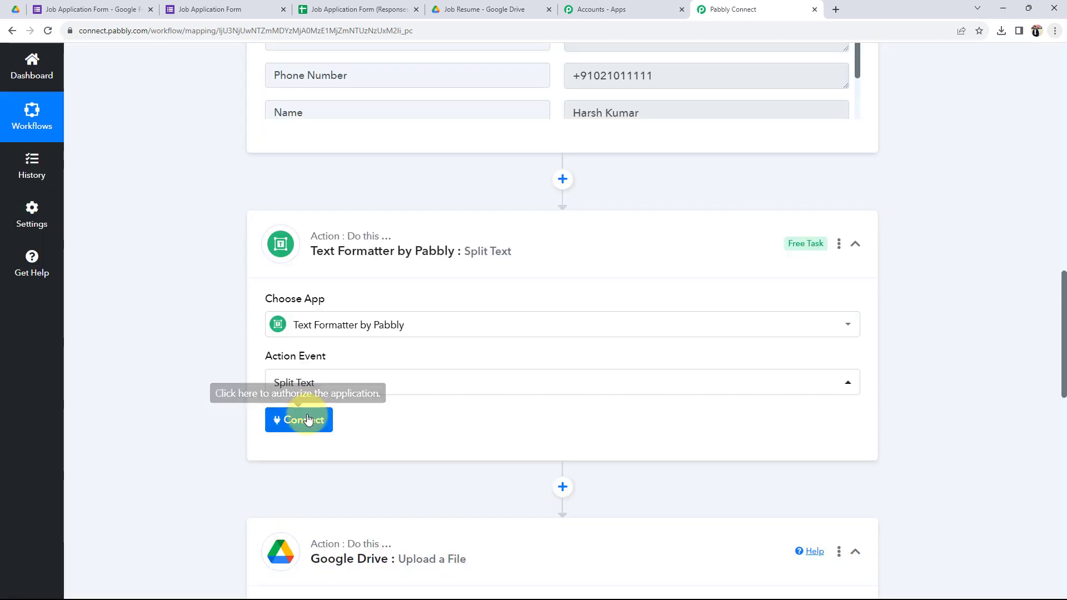
pyautogui.click(305, 420)
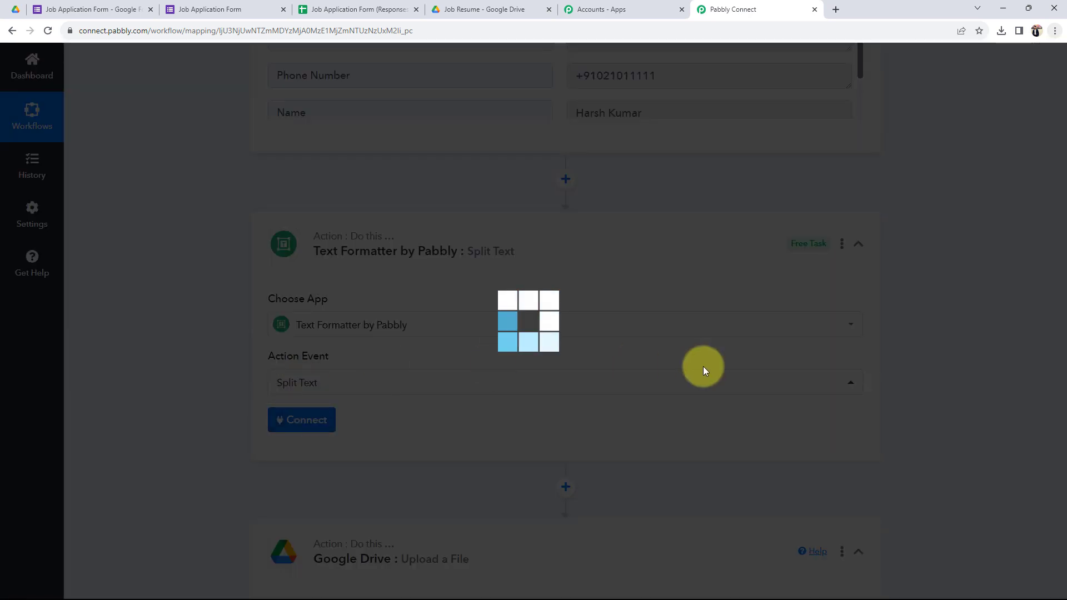
pyautogui.scroll(-5, 148, 412)
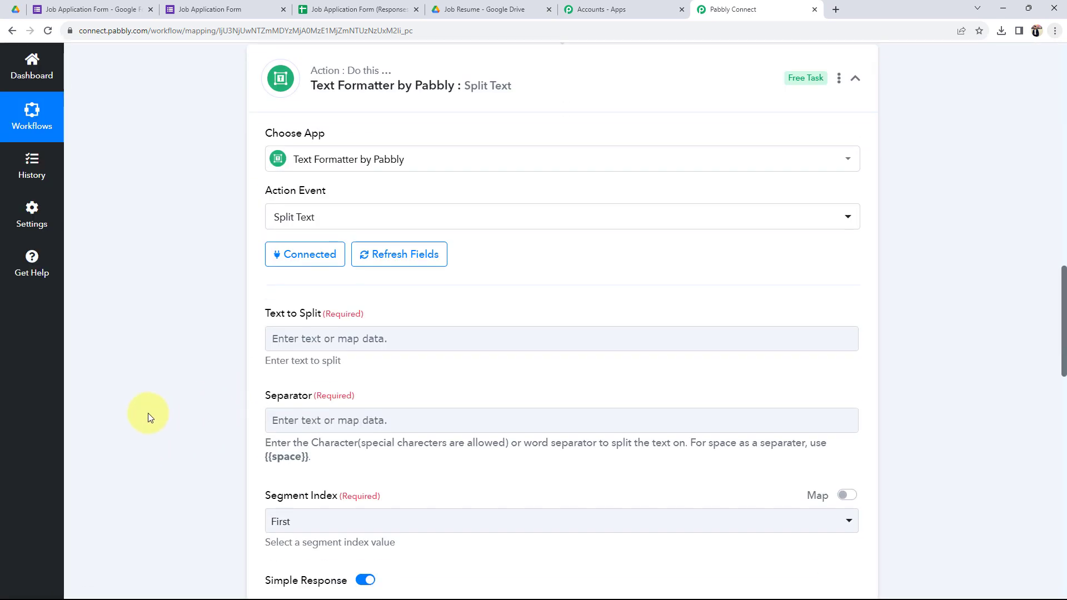
# Step: Map the Submit Your Resume answer into Text to Split, with separator '=' and the Last segment
pyautogui.click(381, 336)
pyautogui.scroll(-2, 405, 224)
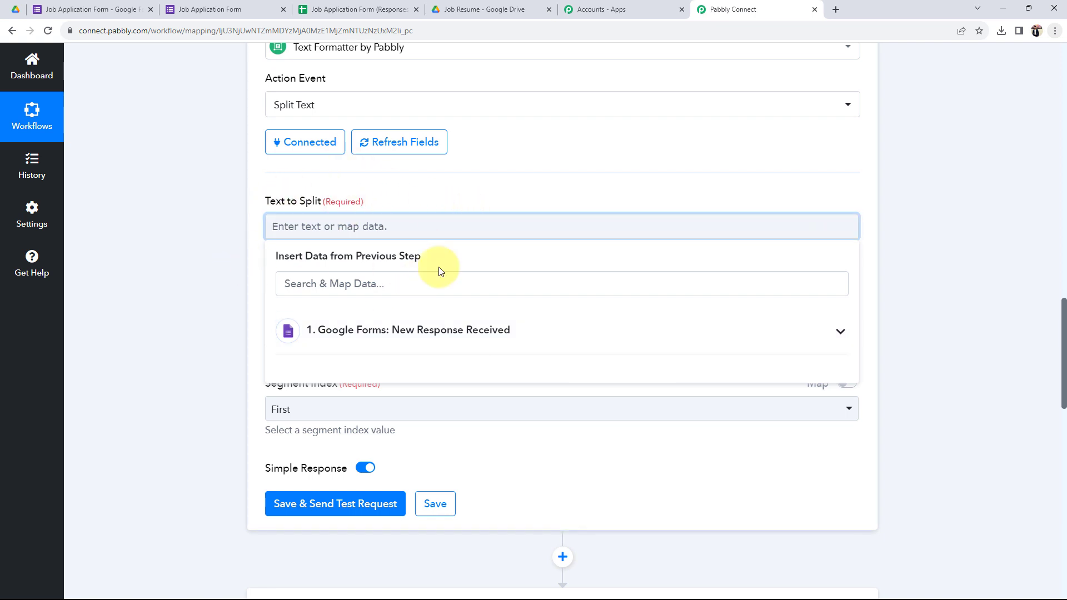
pyautogui.click(406, 325)
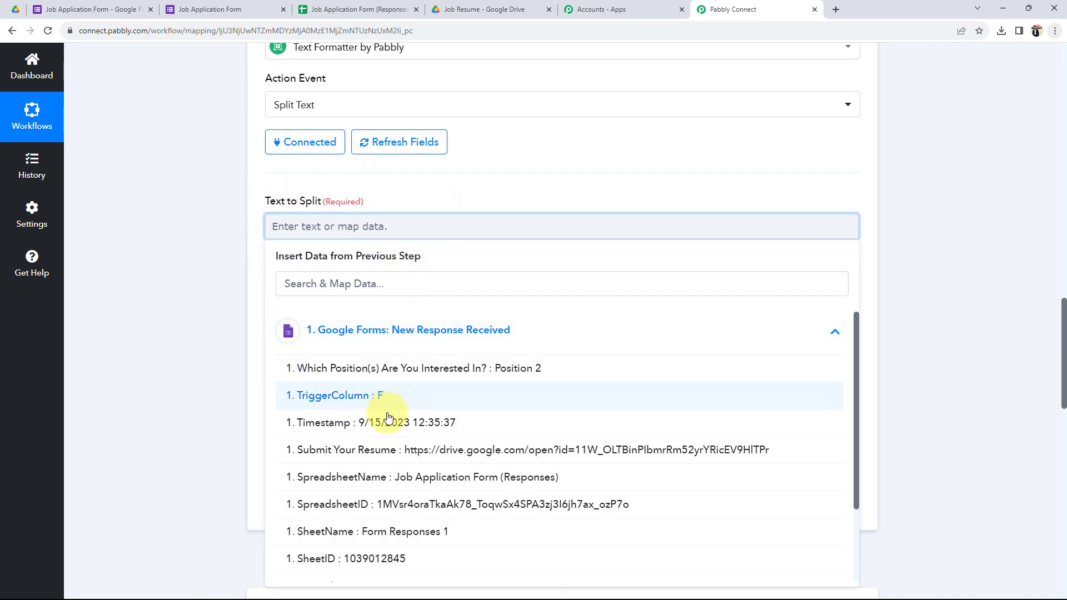
pyautogui.click(719, 449)
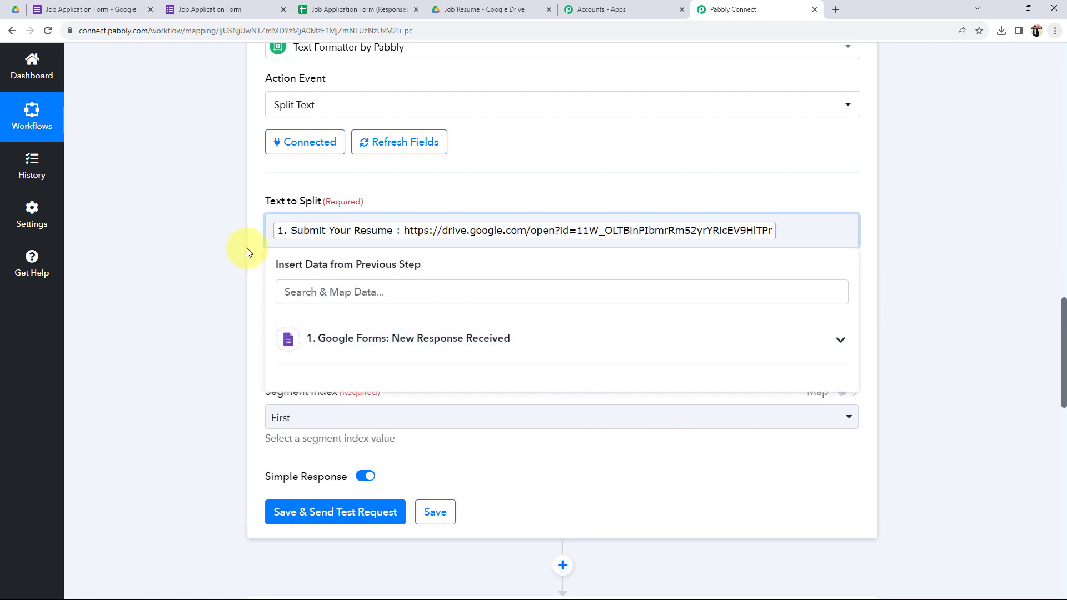
pyautogui.click(157, 234)
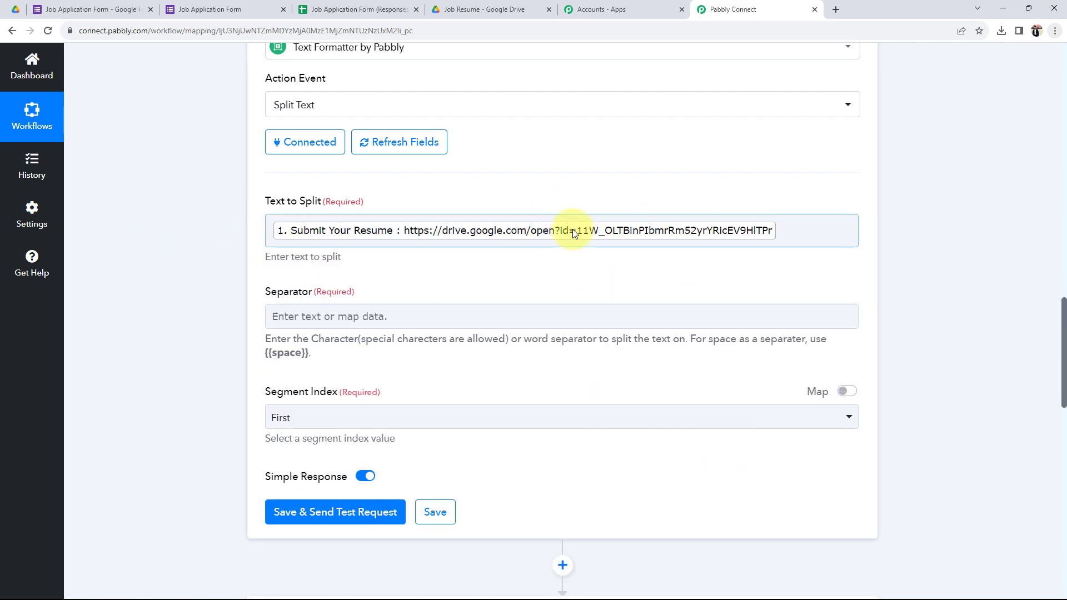
pyautogui.click(302, 317)
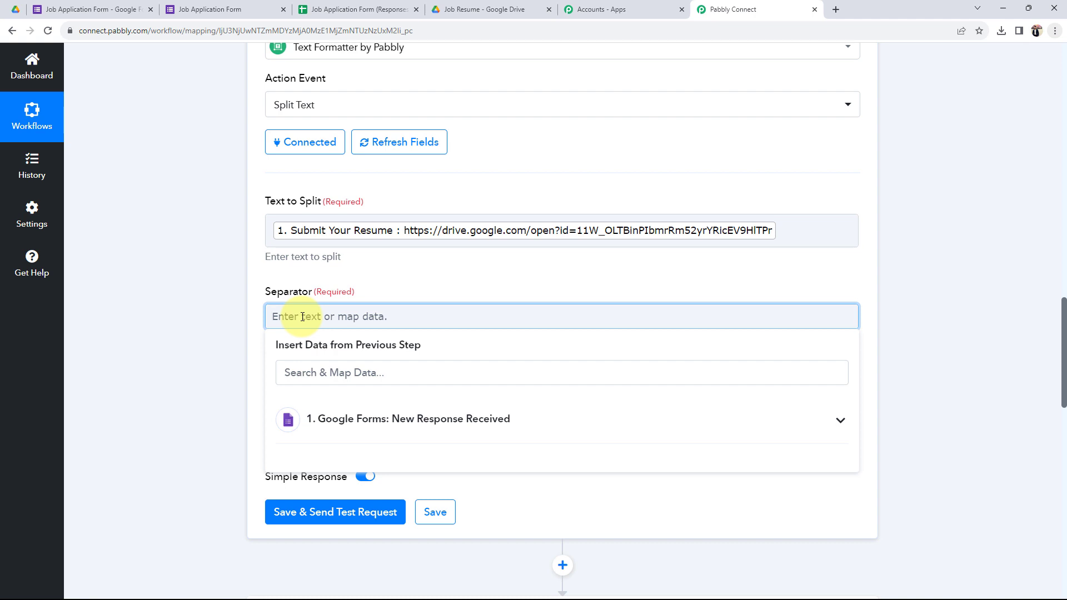
pyautogui.write('=')
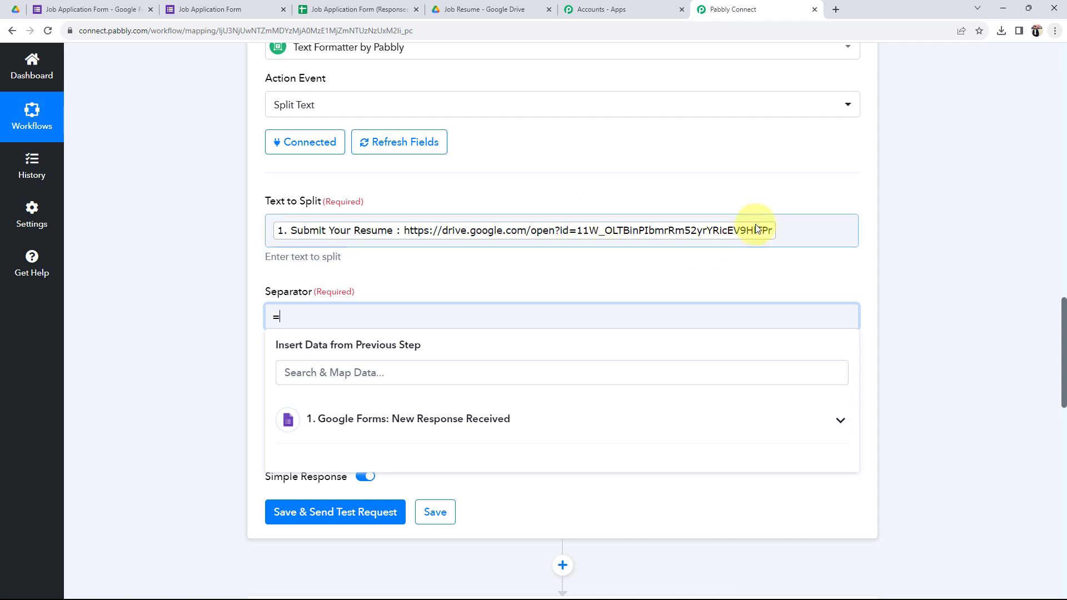
pyautogui.click(175, 342)
pyautogui.scroll(-1, 172, 360)
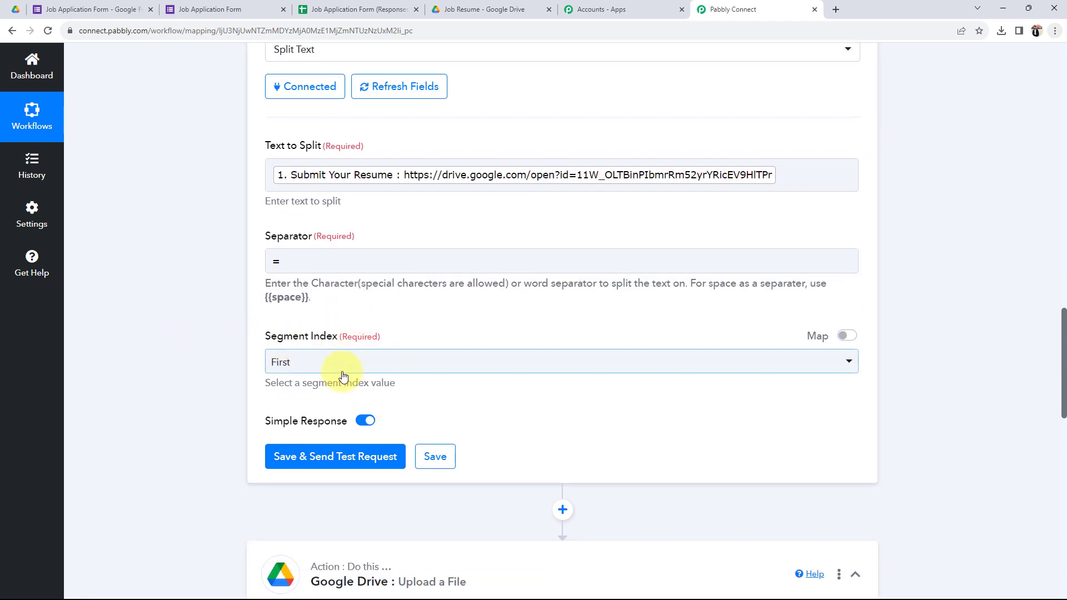
pyautogui.click(340, 367)
pyautogui.click(293, 479)
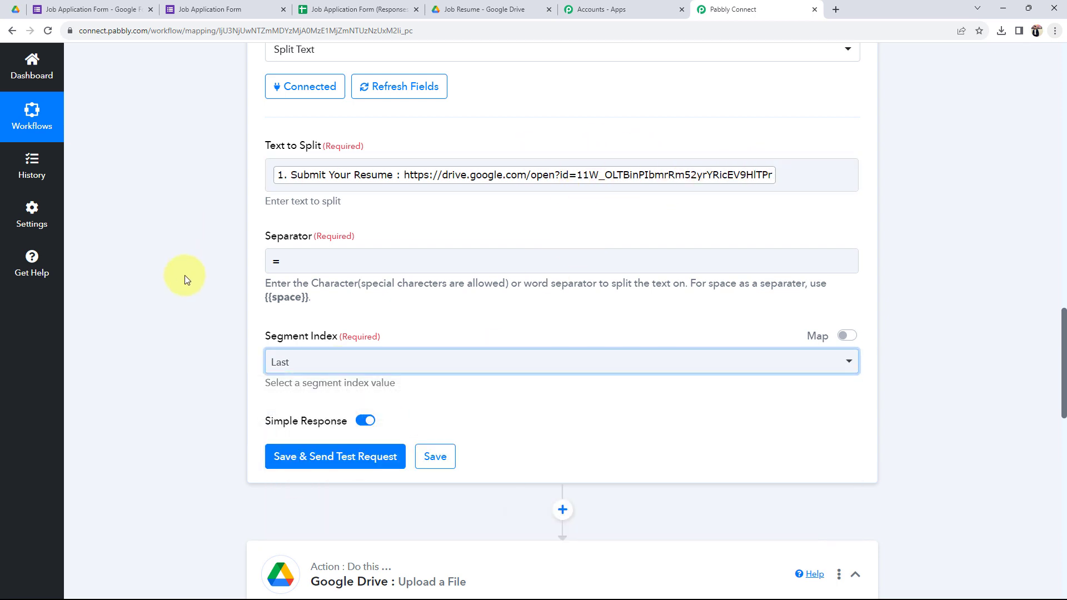
# Step: Test the Split Text step and check that the Result shows the file ID
pyautogui.click(336, 456)
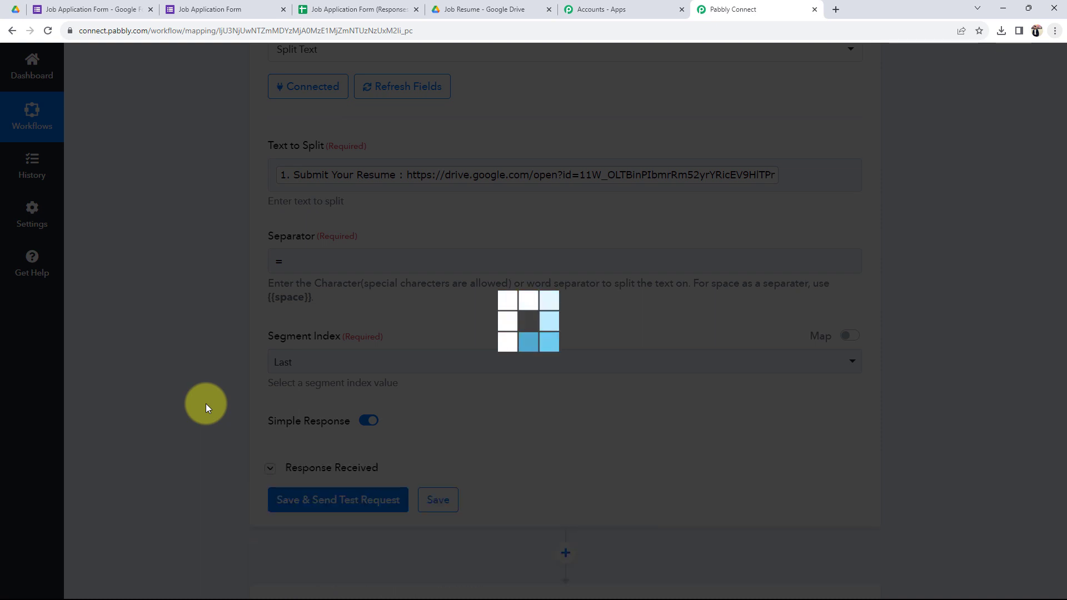
pyautogui.scroll(-3, 206, 404)
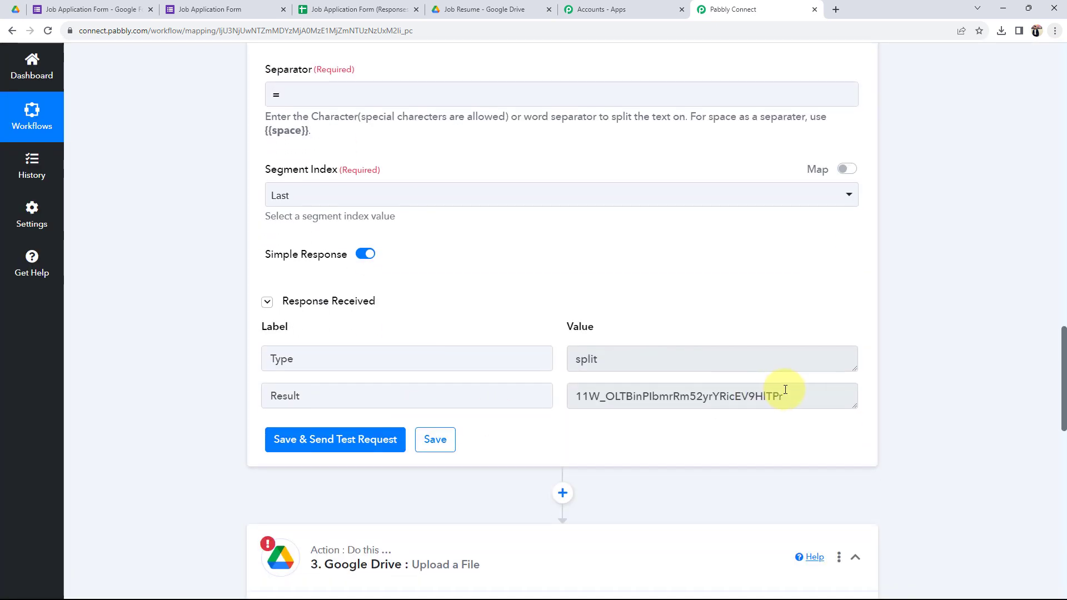
pyautogui.moveTo(838, 398); pyautogui.dragTo(626, 411)
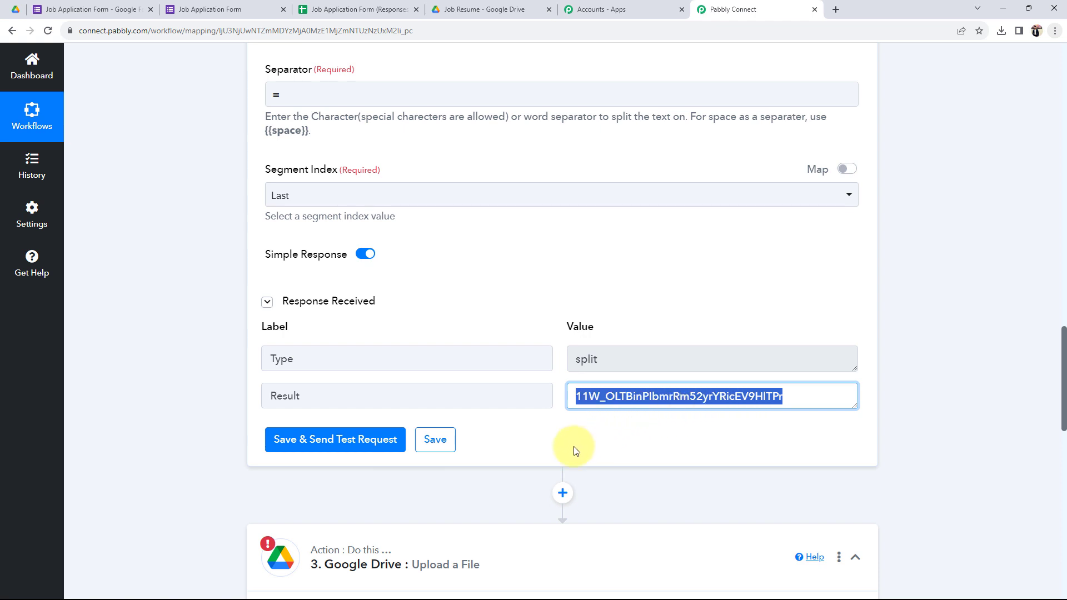
pyautogui.click(236, 428)
pyautogui.scroll(-1, 238, 431)
pyautogui.scroll(-5, 236, 429)
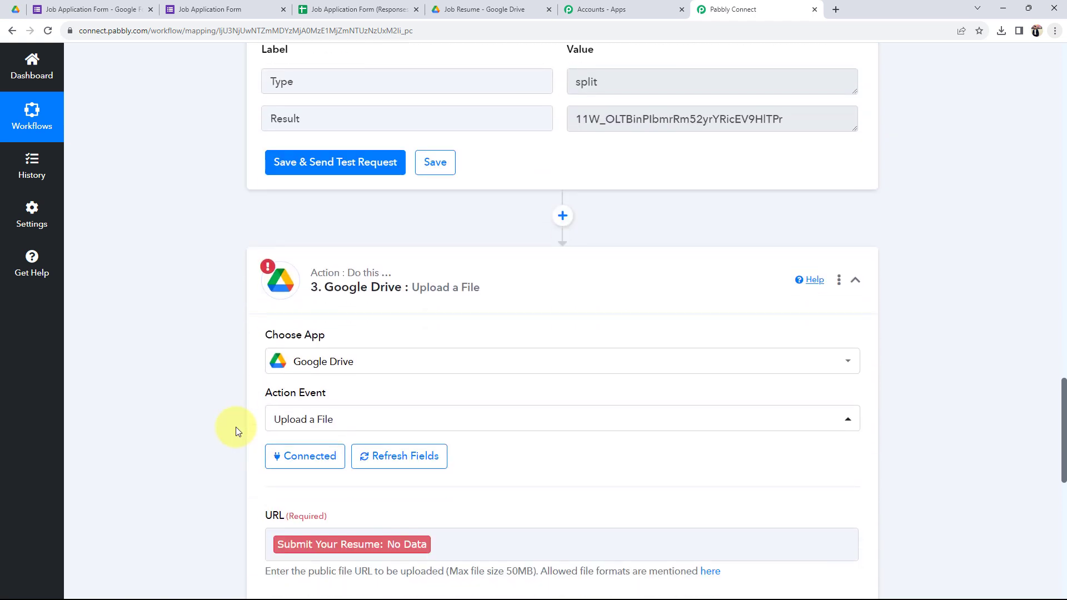
# Step: Refresh the Drive fields and replace the upload URL with the pasted direct-download link template
pyautogui.click(398, 456)
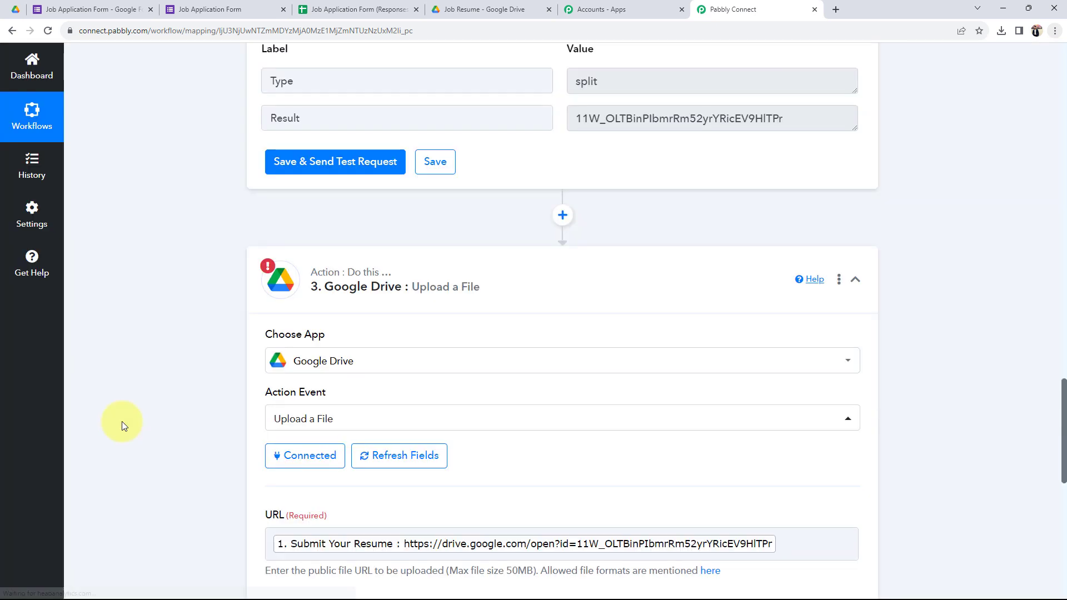
pyautogui.scroll(-3, 801, 378)
pyautogui.click(801, 378)
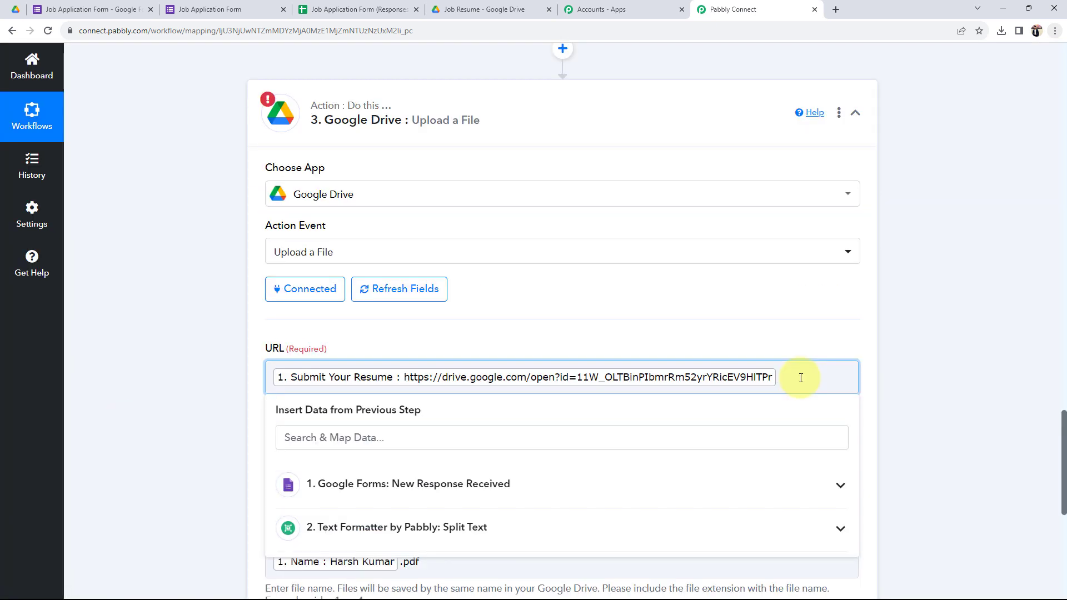
pyautogui.press('BackSpace')
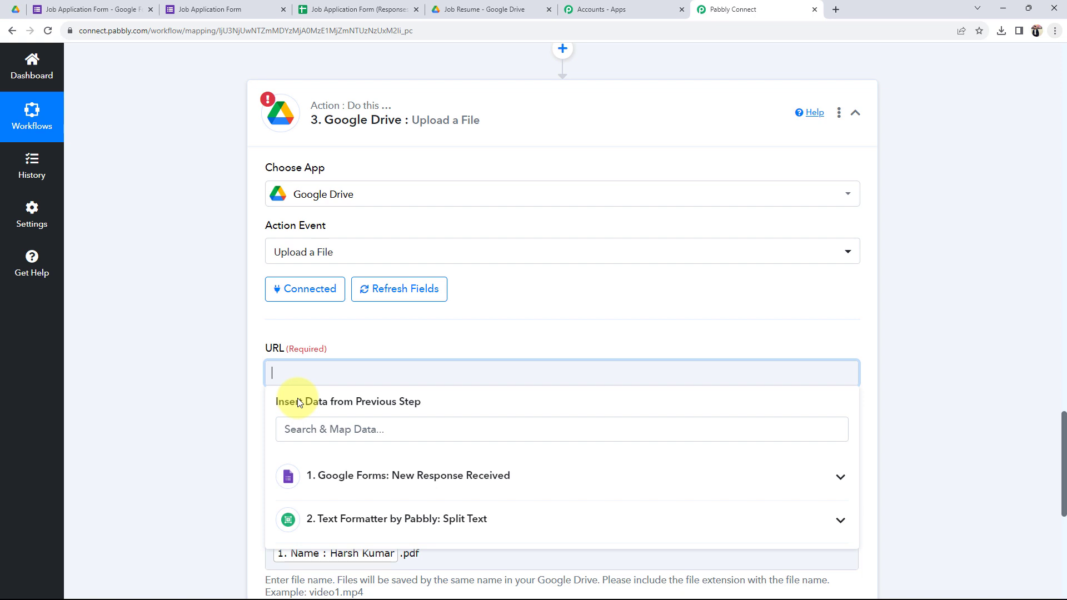
pyautogui.write('https://drive.google.com/uc?id=iurid&export=download')
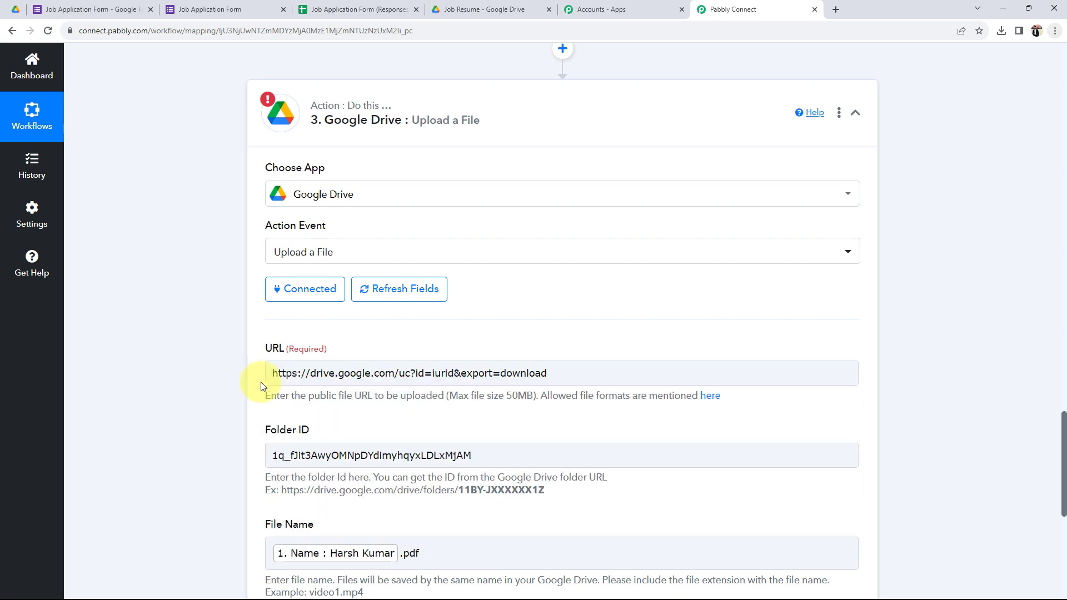
pyautogui.scroll(-1, 274, 381)
# Step: Replace the placeholder after id= with the Split Text step's 2. Result value
pyautogui.click(434, 321)
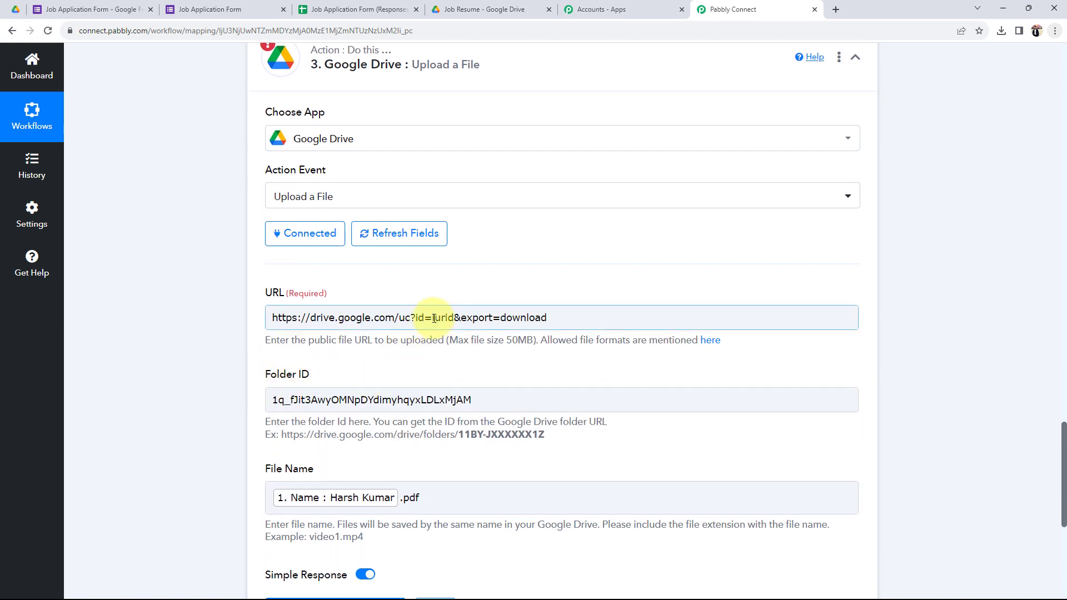
pyautogui.moveTo(434, 319); pyautogui.dragTo(449, 324)
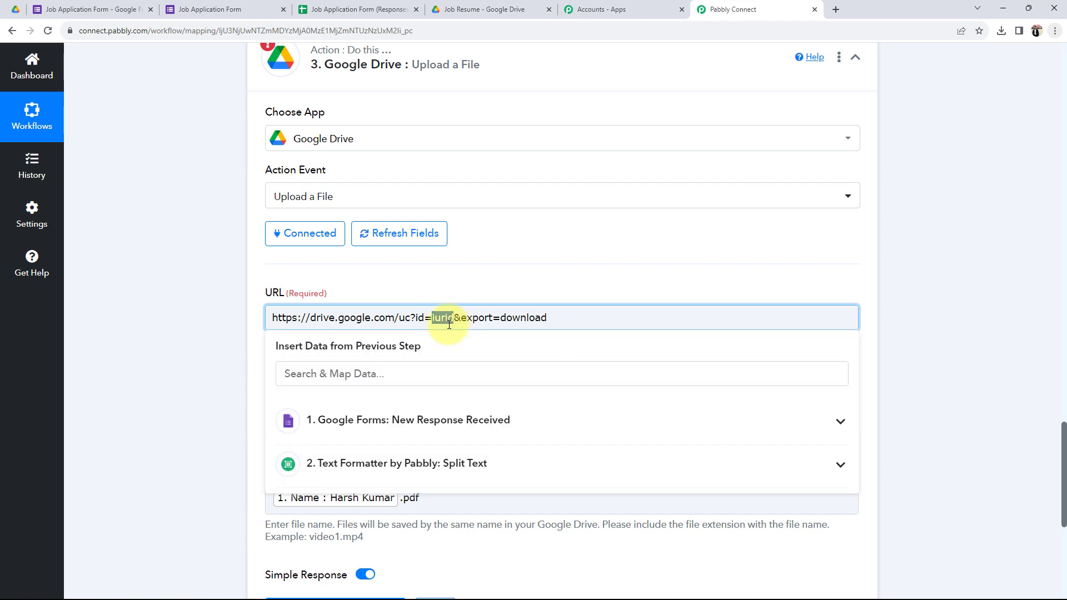
pyautogui.press('BackSpace')
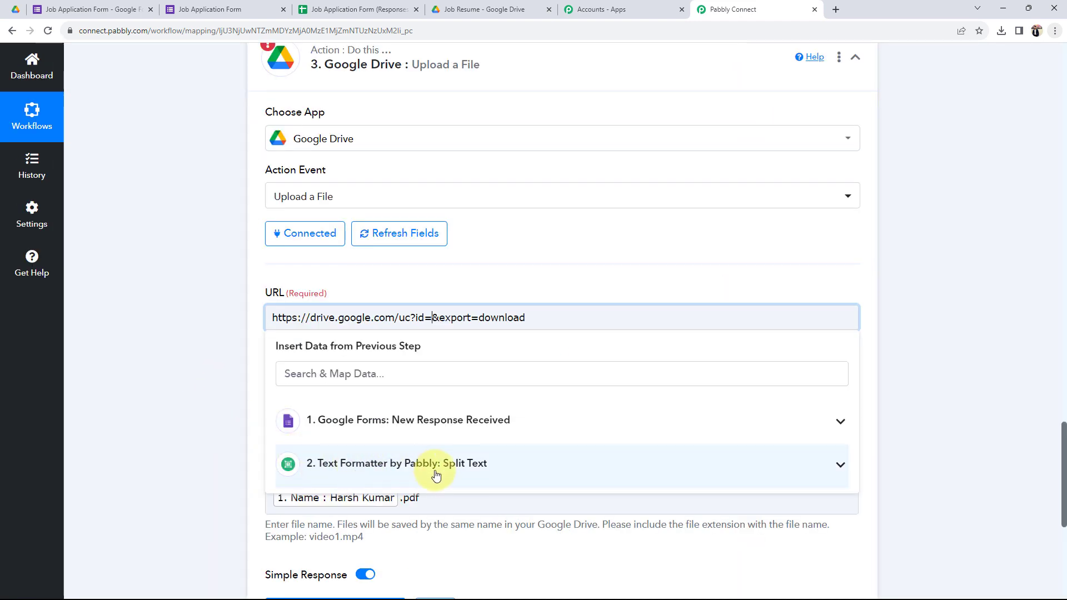
pyautogui.click(399, 471)
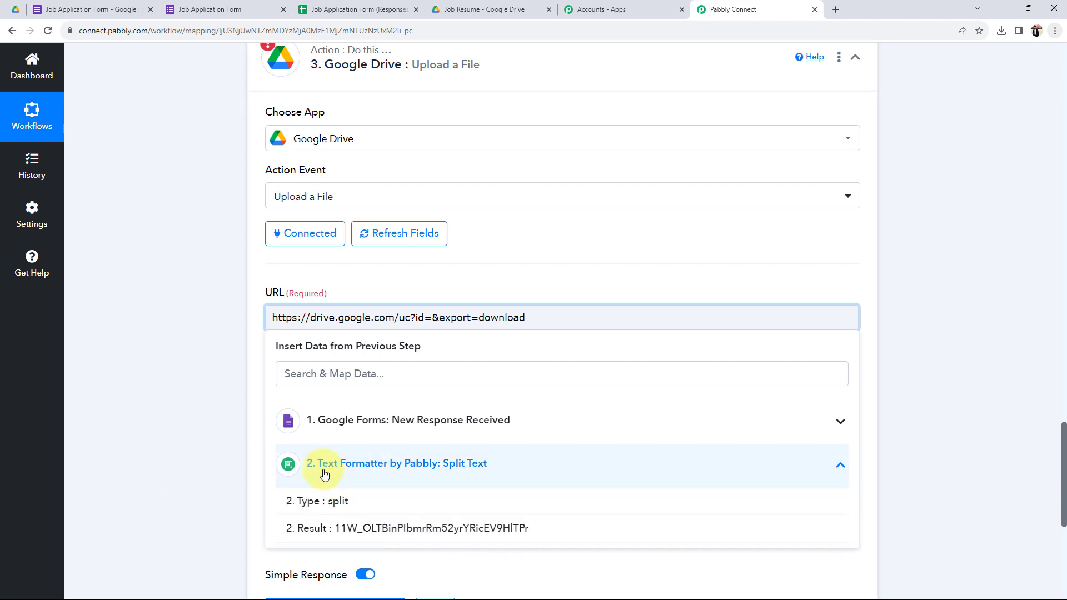
pyautogui.click(252, 454)
pyautogui.click(431, 317)
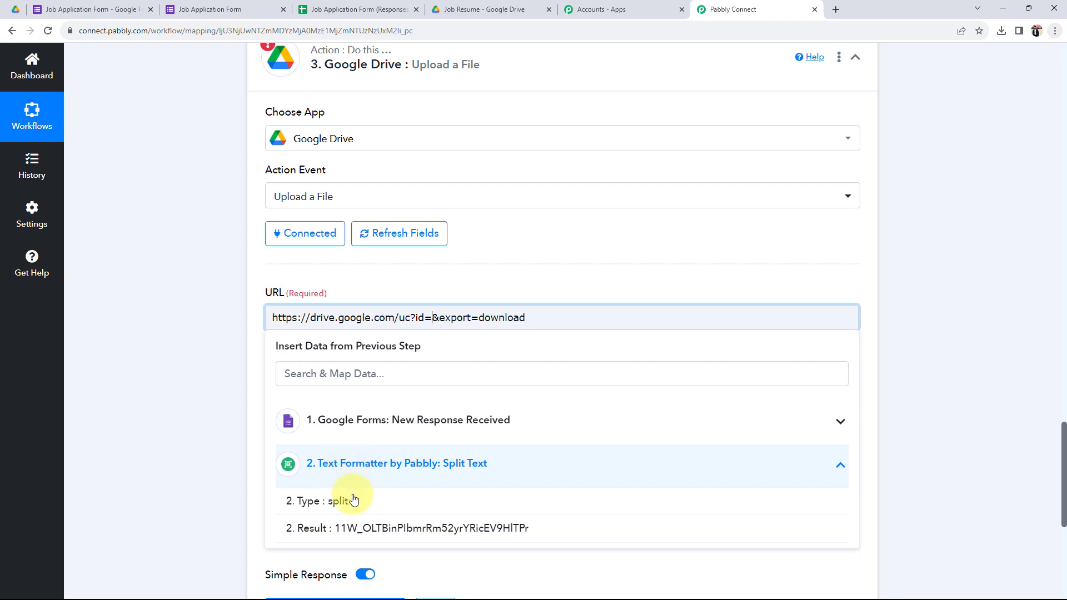
pyautogui.click(468, 530)
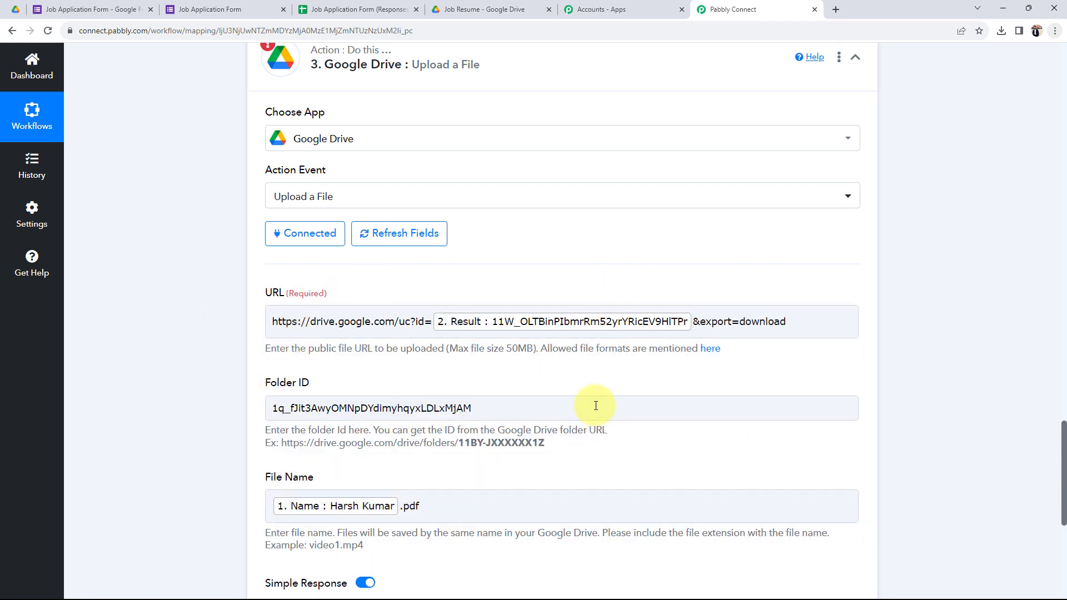
# Step: Review the assembled direct-download URL in the Drive upload step
pyautogui.scroll(-2, 323, 342)
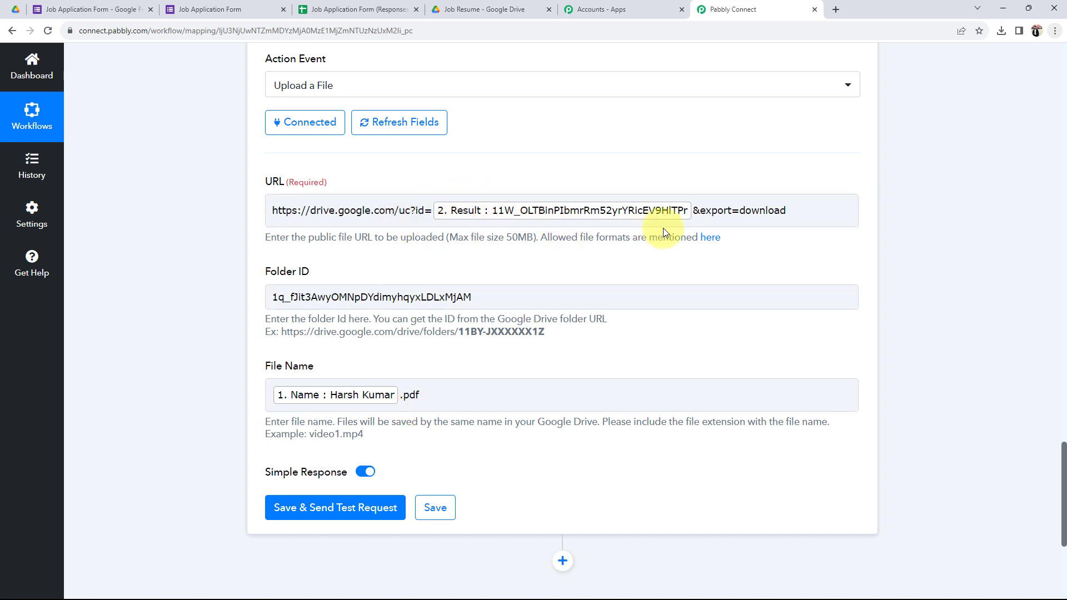
pyautogui.click(282, 209)
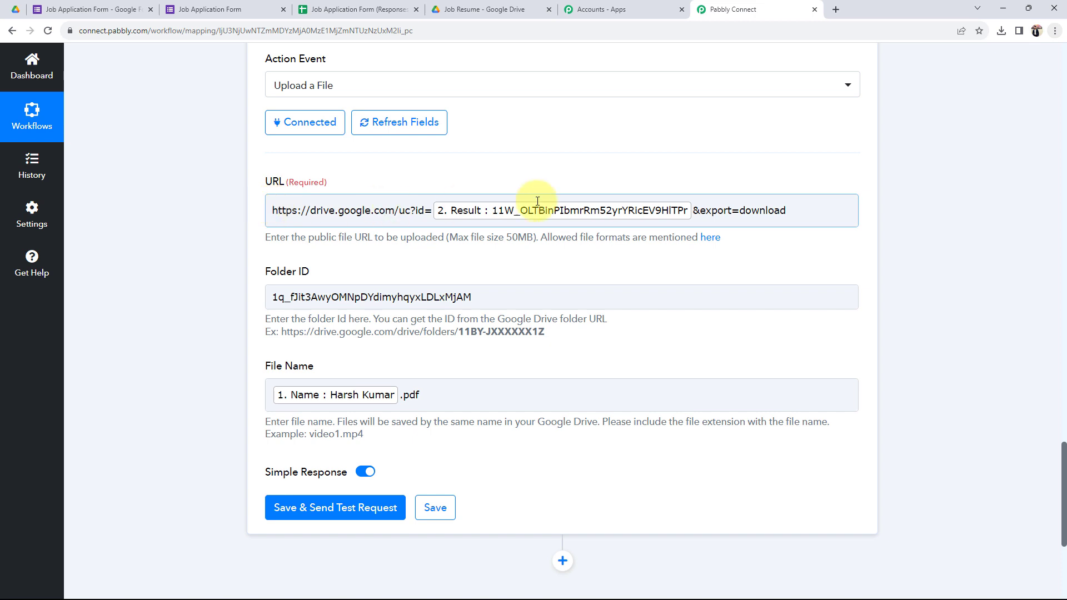
pyautogui.click(808, 209)
pyautogui.click(198, 360)
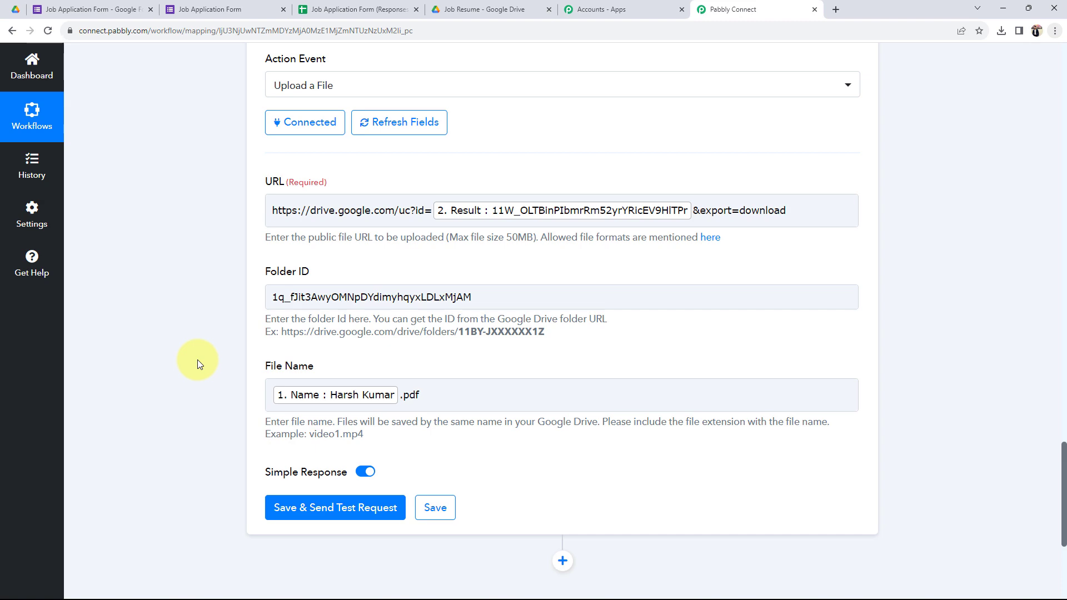
pyautogui.scroll(6, 198, 359)
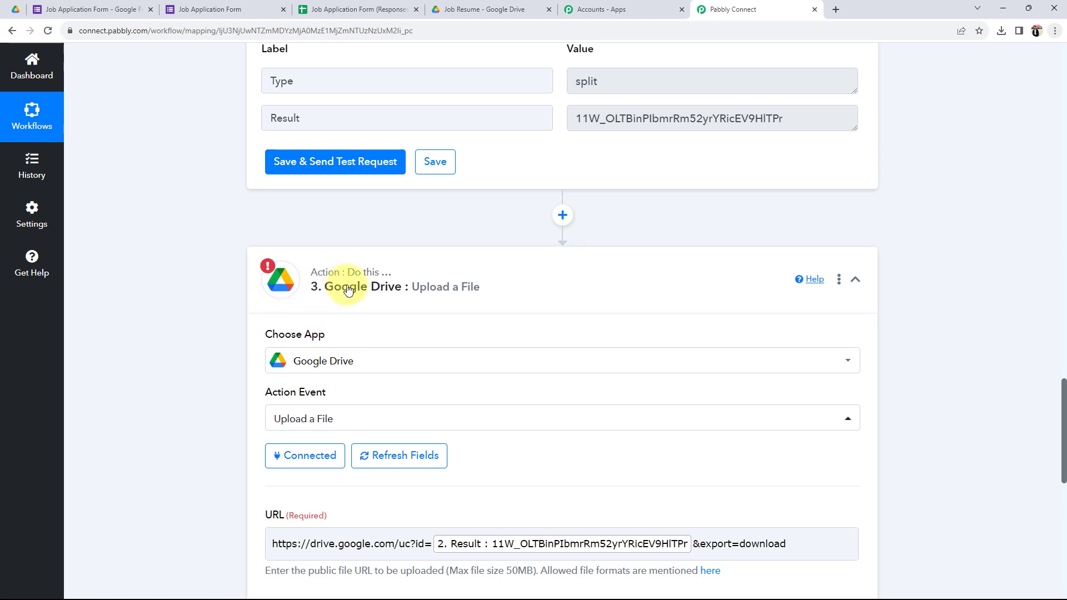
pyautogui.scroll(-6, 178, 433)
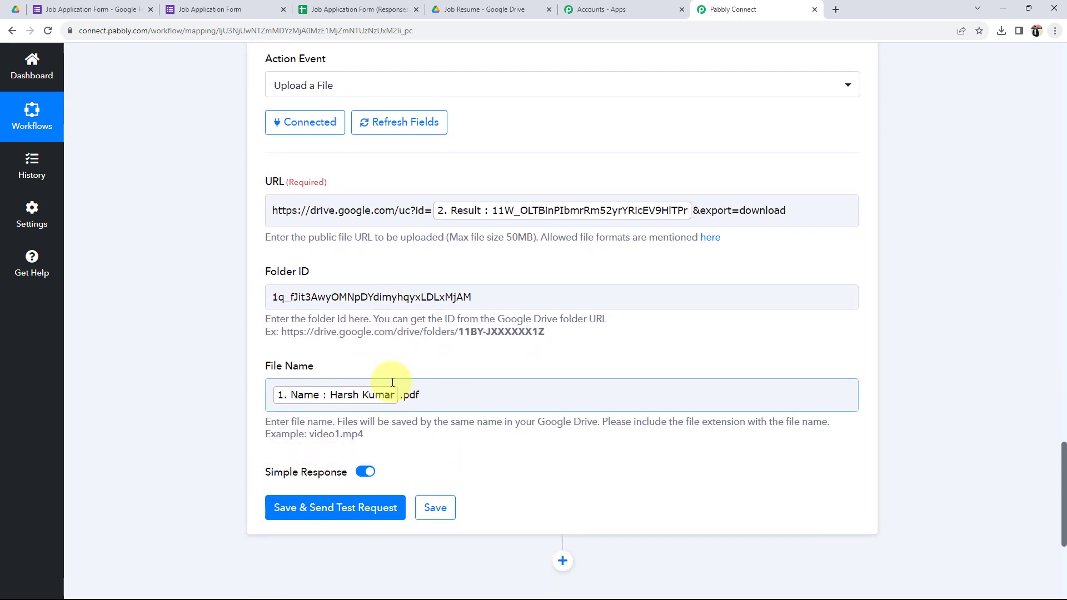
# Step: Test the Drive upload step, confirm the status reads success, and view the Job Resume folder
pyautogui.click(305, 518)
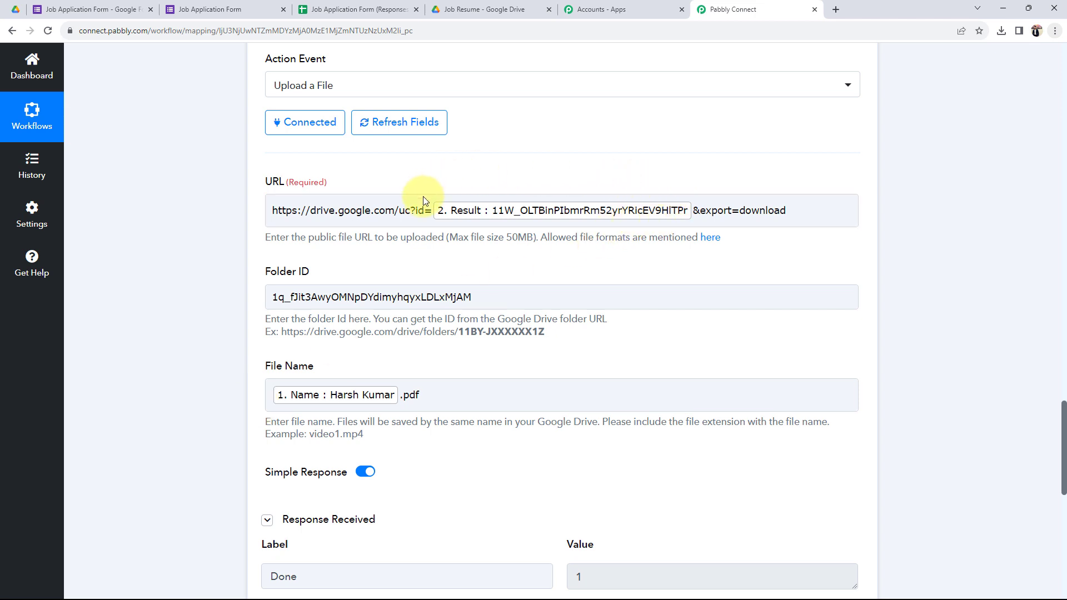
pyautogui.click(495, 224)
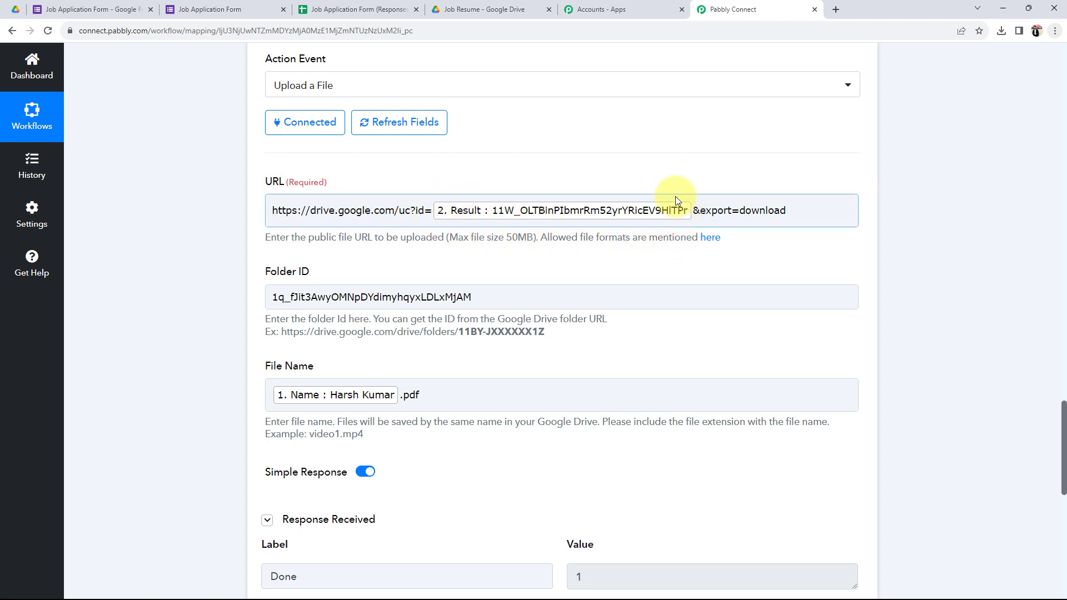
pyautogui.click(492, 187)
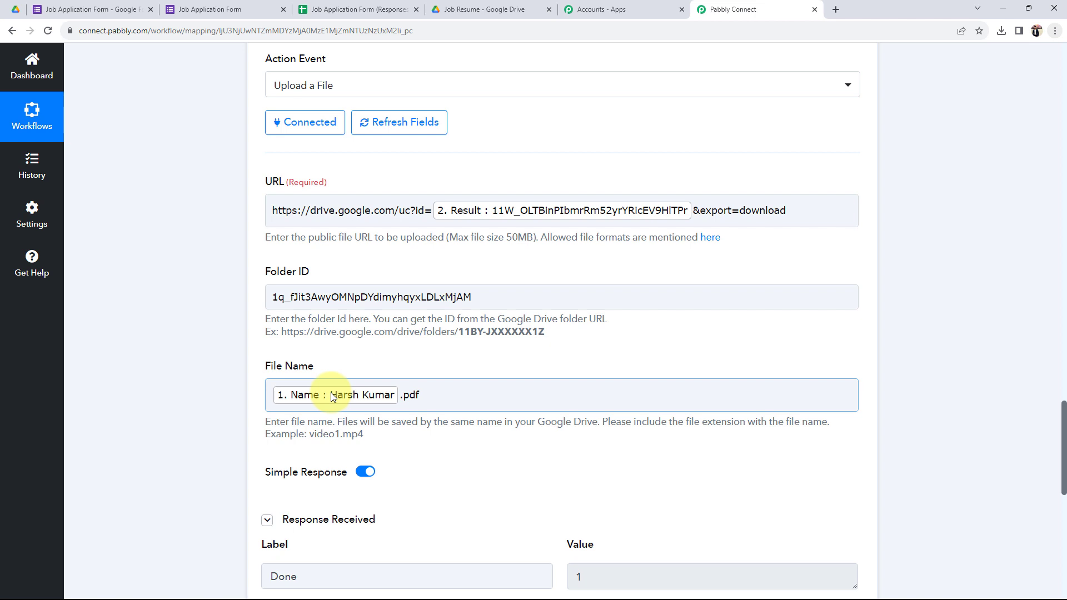
pyautogui.scroll(-5, 278, 412)
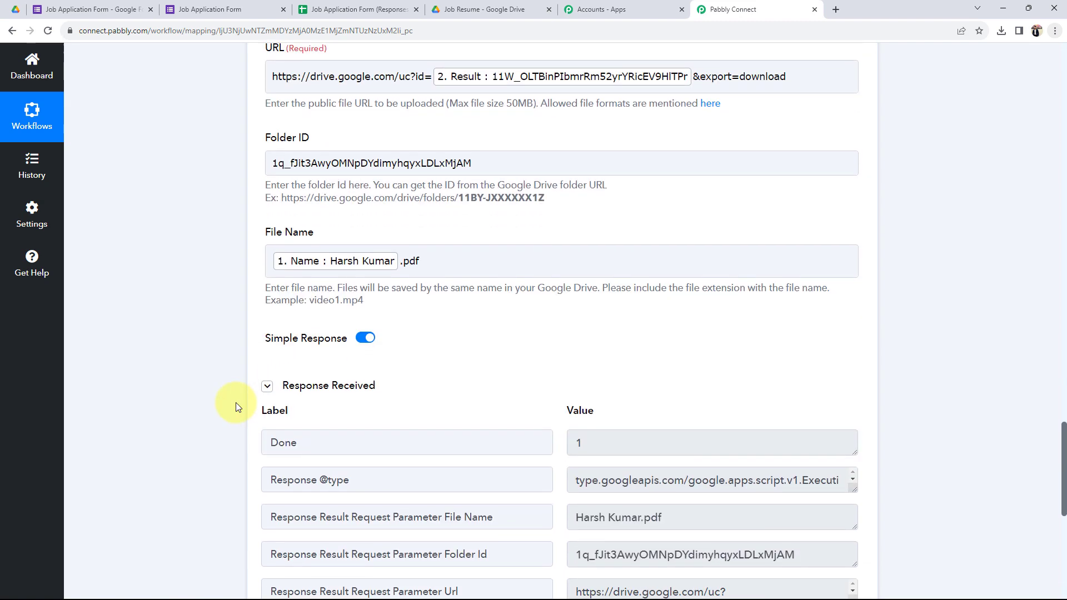
pyautogui.doubleClick(648, 517)
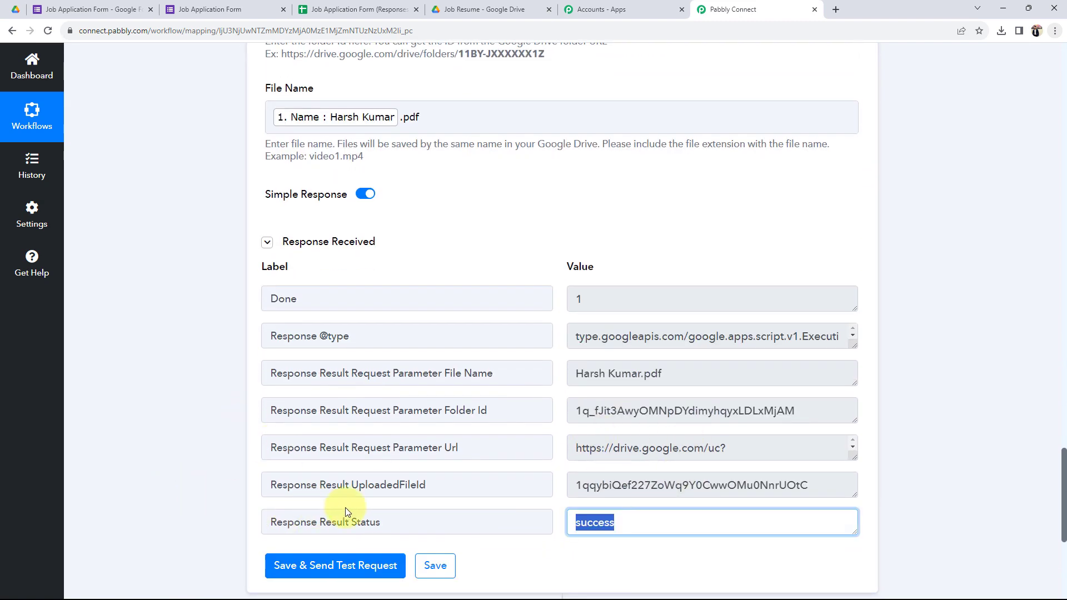
pyautogui.click(641, 530)
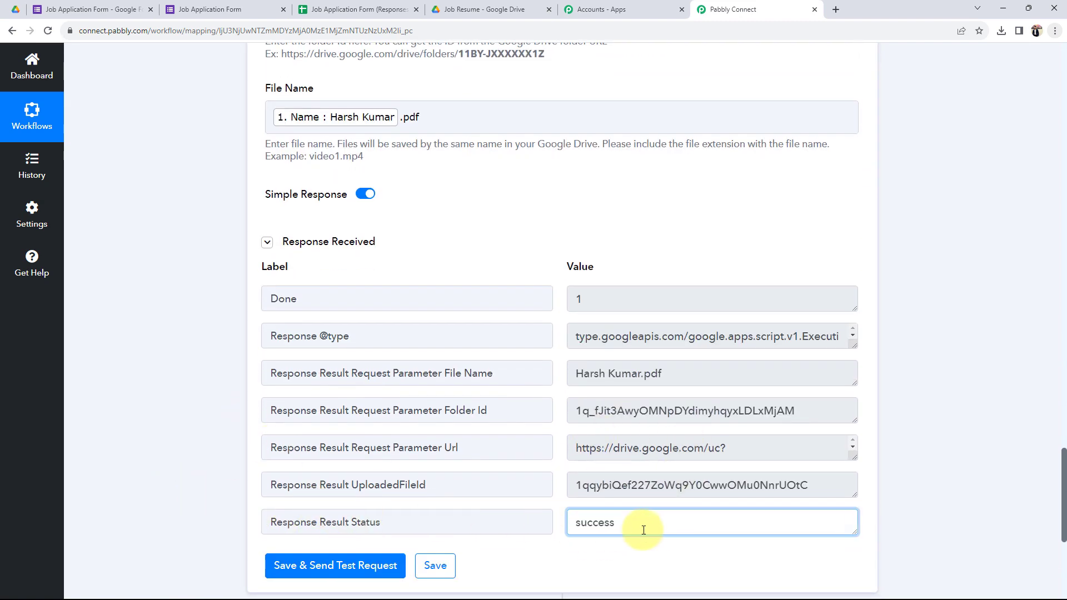
pyautogui.click(456, 11)
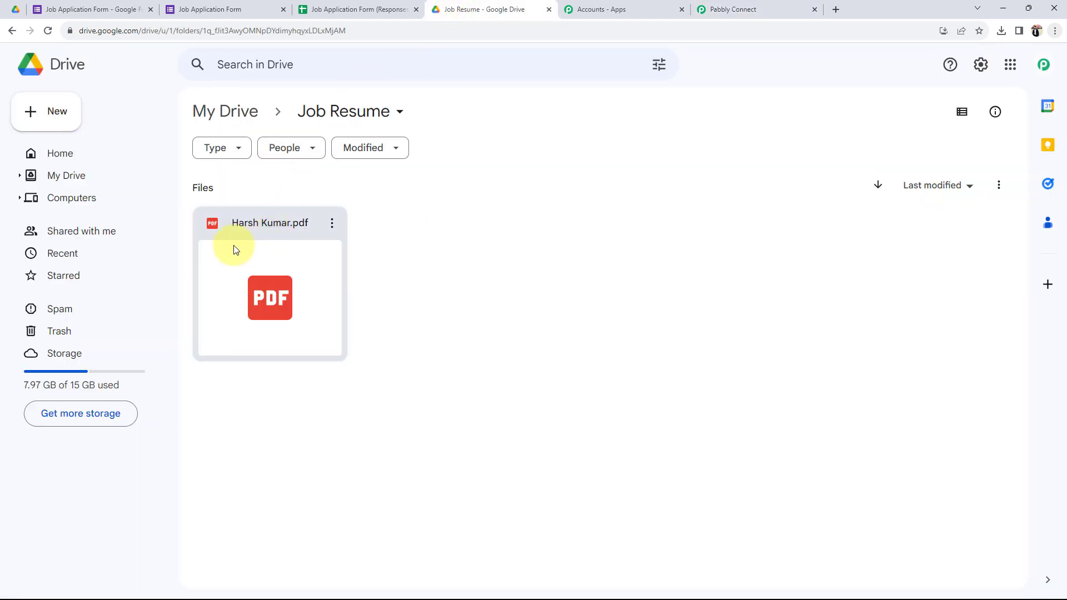
# Step: Preview the uploaded 13-page Resume Samples PDF in Job Resume, then go back to Pabbly Connect
pyautogui.doubleClick(252, 269)
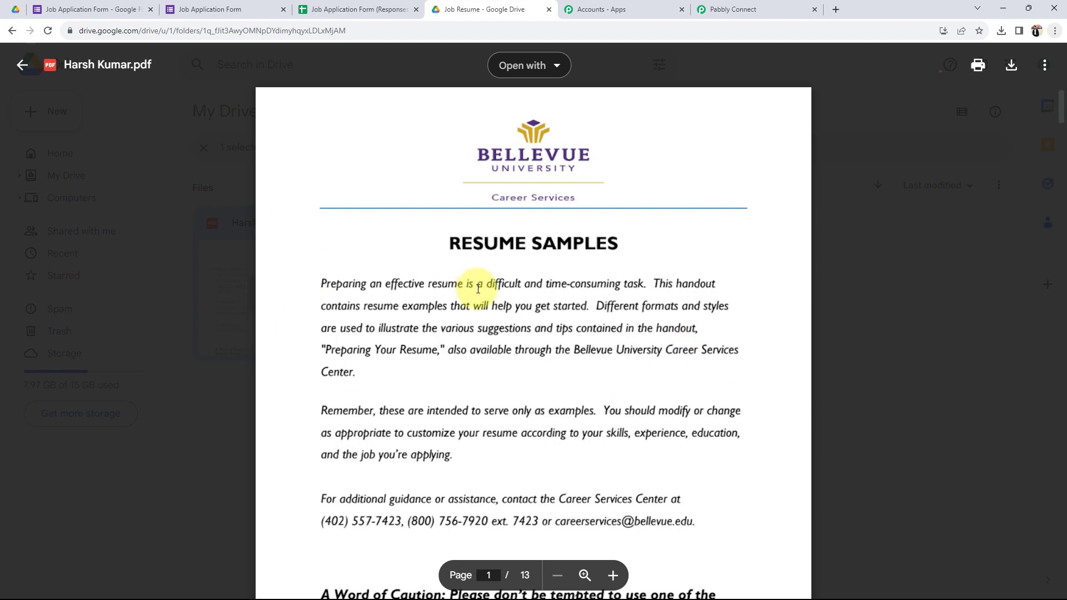
pyautogui.scroll(-3, 501, 305)
pyautogui.scroll(4, 501, 305)
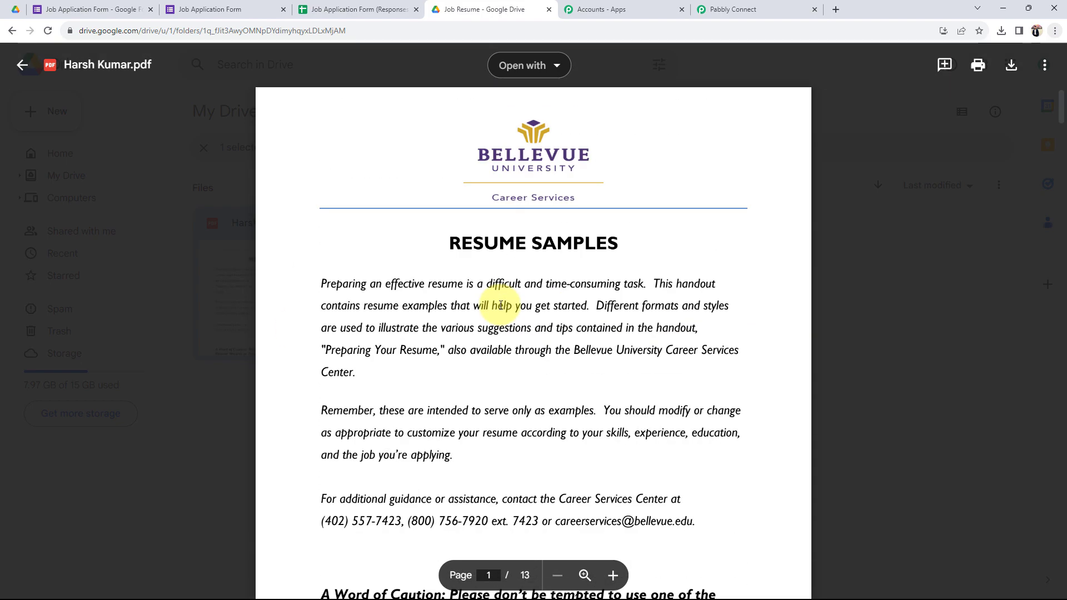
pyautogui.click(24, 64)
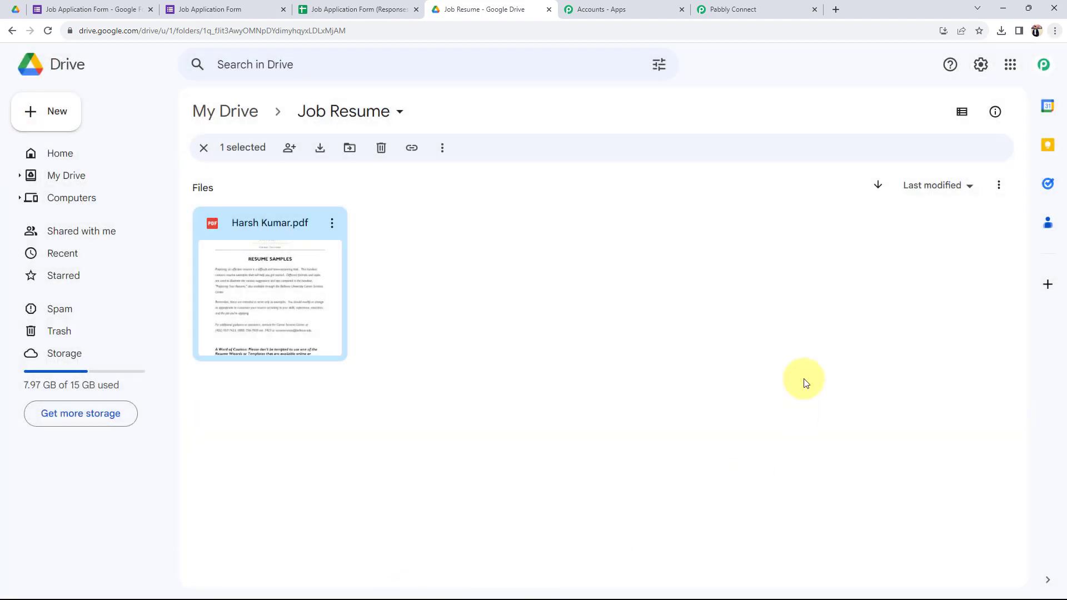
pyautogui.click(746, 8)
pyautogui.click(182, 492)
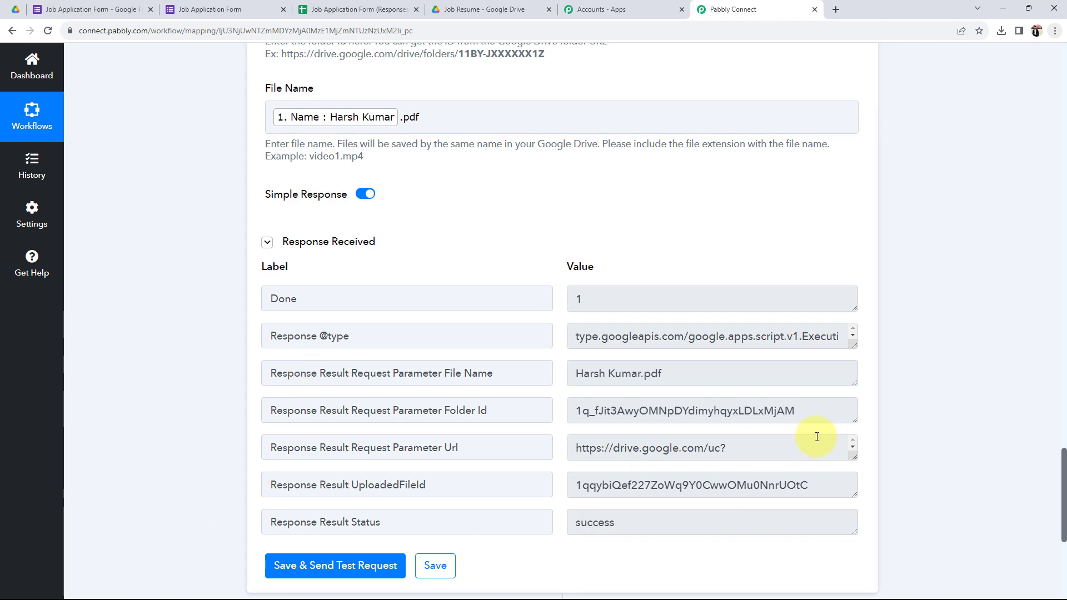
# Step: Collapse the trigger step to show the three-step workflow, then bring up the Job Application Form
pyautogui.scroll(15, 515, 465)
pyautogui.scroll(20, 517, 511)
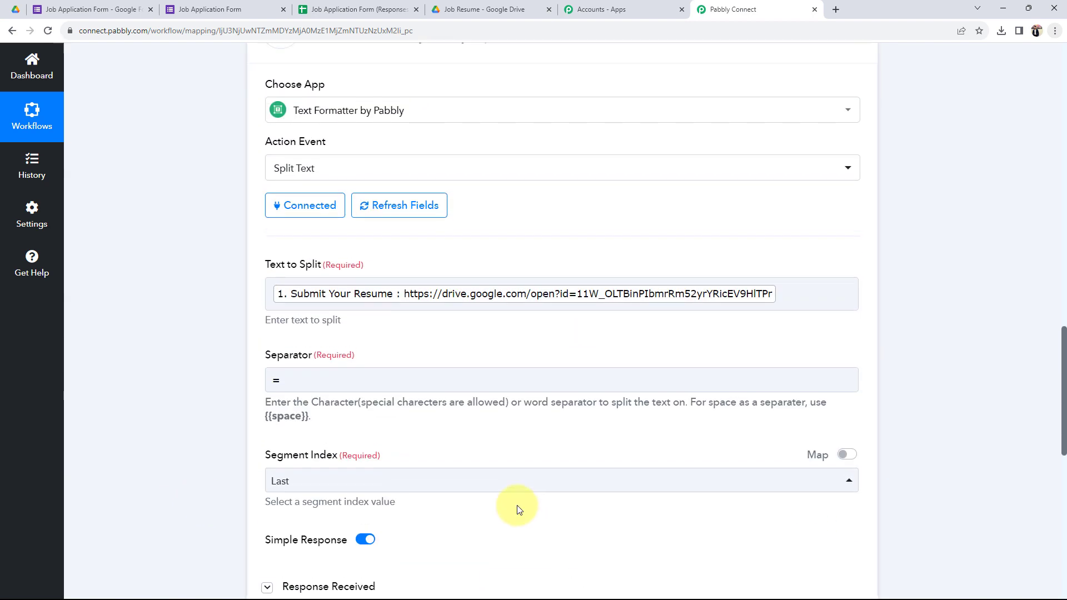
pyautogui.scroll(6, 605, 402)
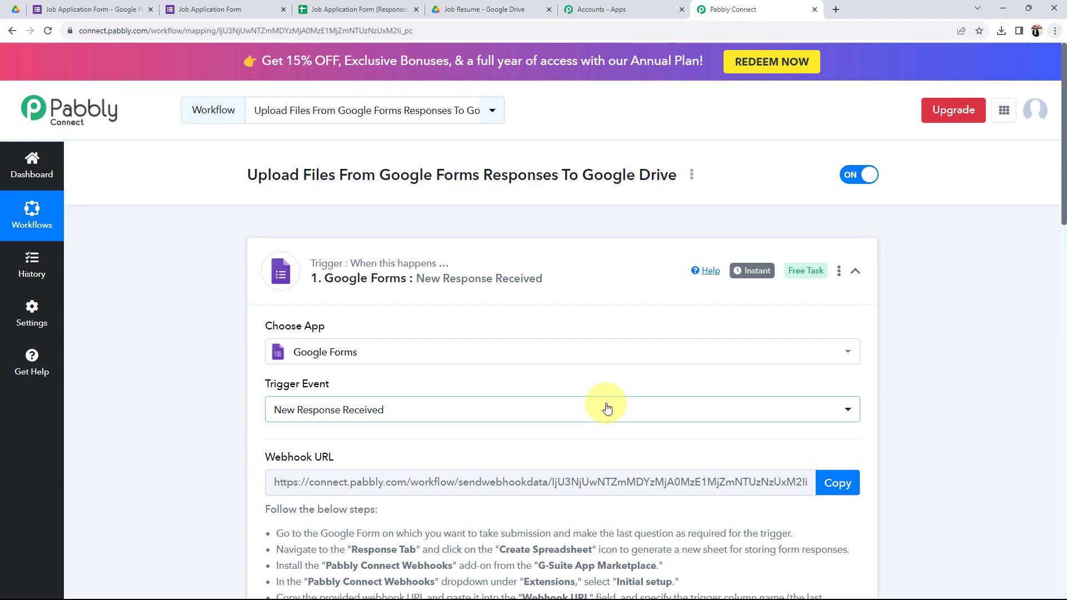
pyautogui.click(298, 278)
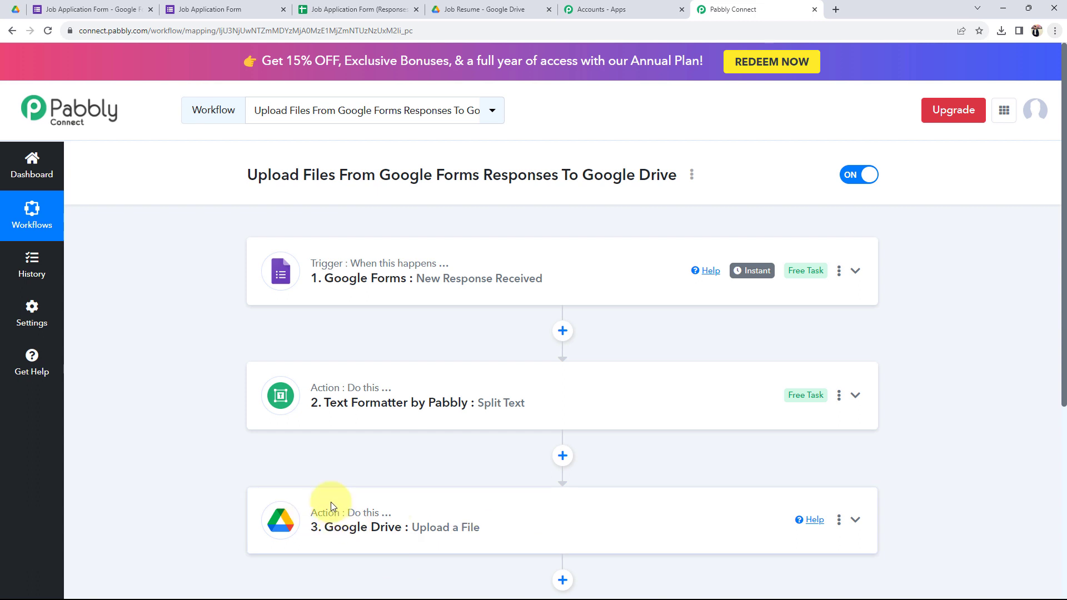
pyautogui.click(123, 10)
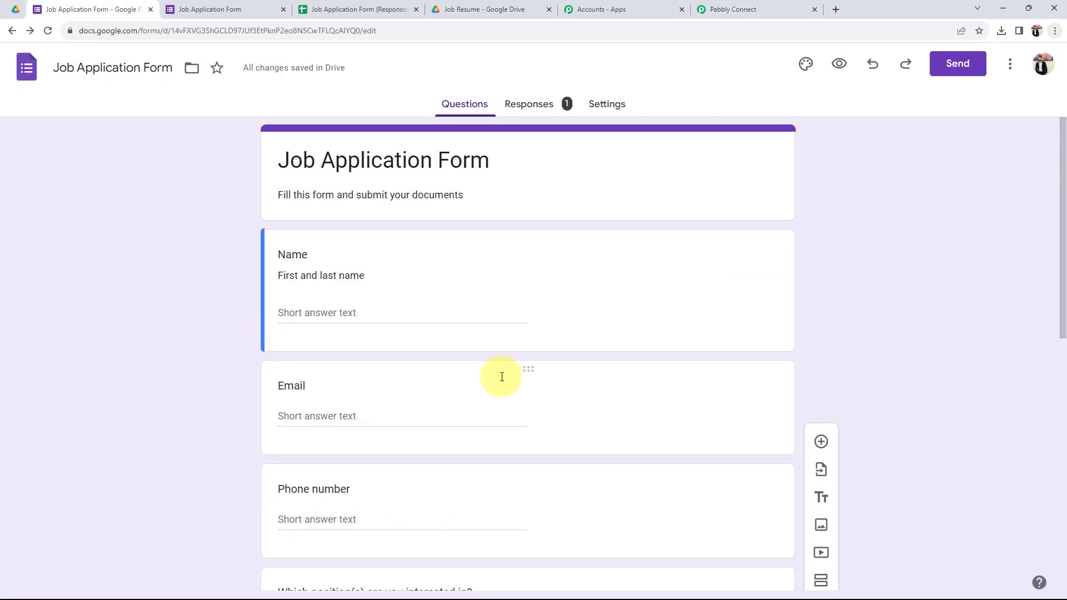
# Step: In the form preview, enter the applicant's name, email and phone number, and tick Position 1
pyautogui.click(829, 74)
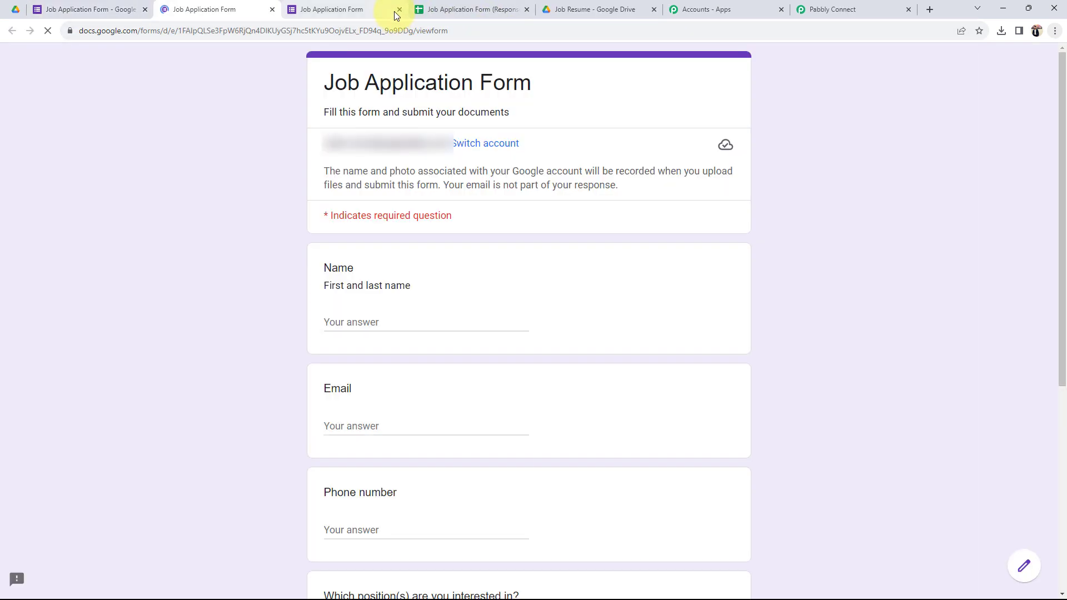
pyautogui.click(399, 9)
pyautogui.scroll(-2, 259, 392)
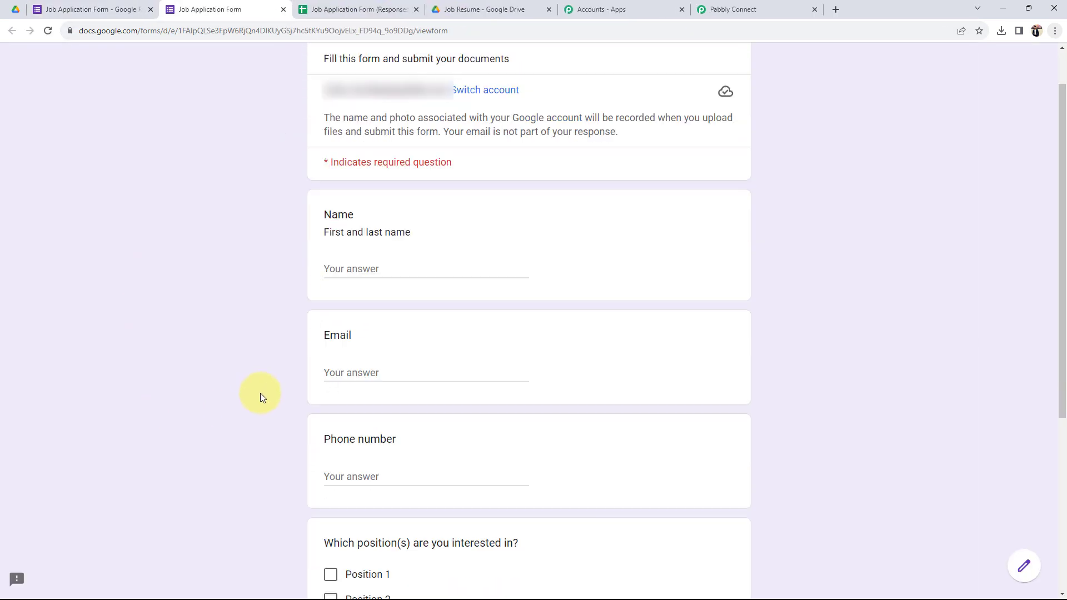
pyautogui.click(371, 209)
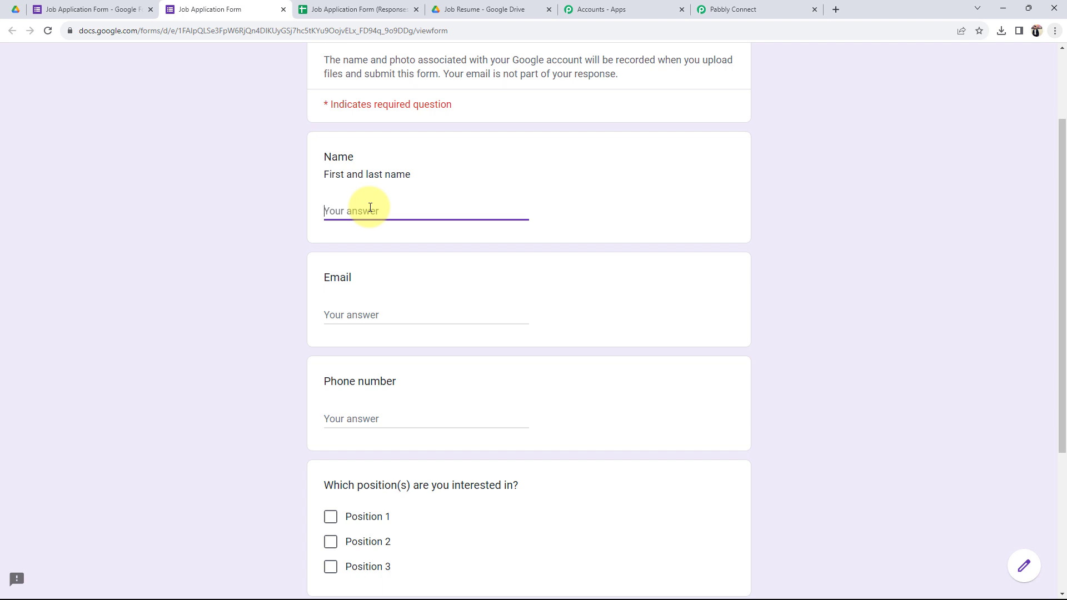
pyautogui.press('Tab')
pyautogui.press('Tab')
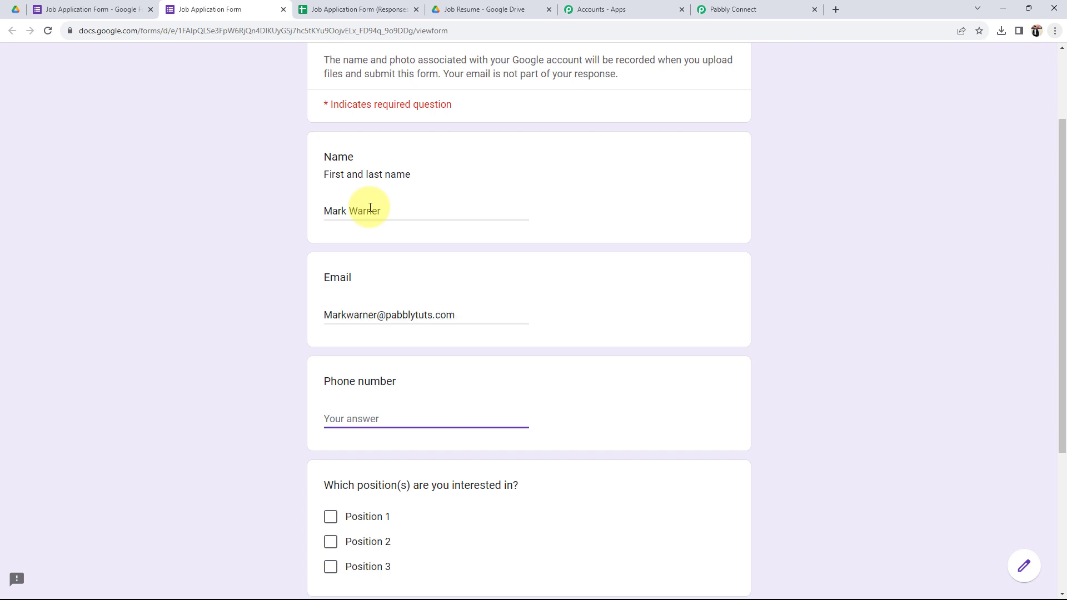
pyautogui.scroll(-1, 331, 405)
pyautogui.click(328, 465)
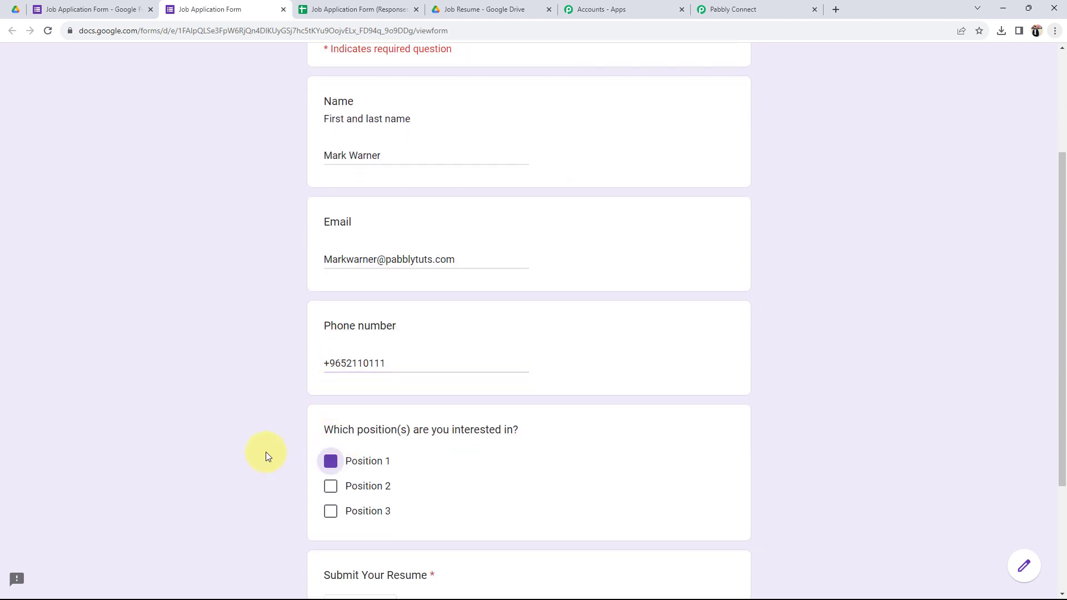
# Step: Attach the instapdf resume PDF and submit the application
pyautogui.scroll(-3, 250, 461)
pyautogui.click(359, 437)
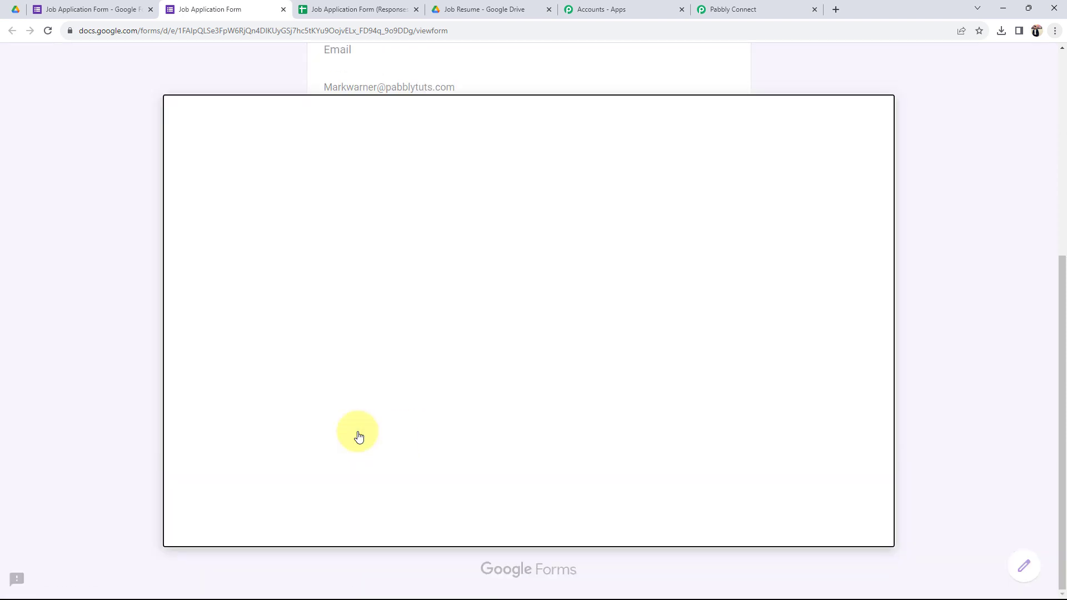
pyautogui.click(205, 172)
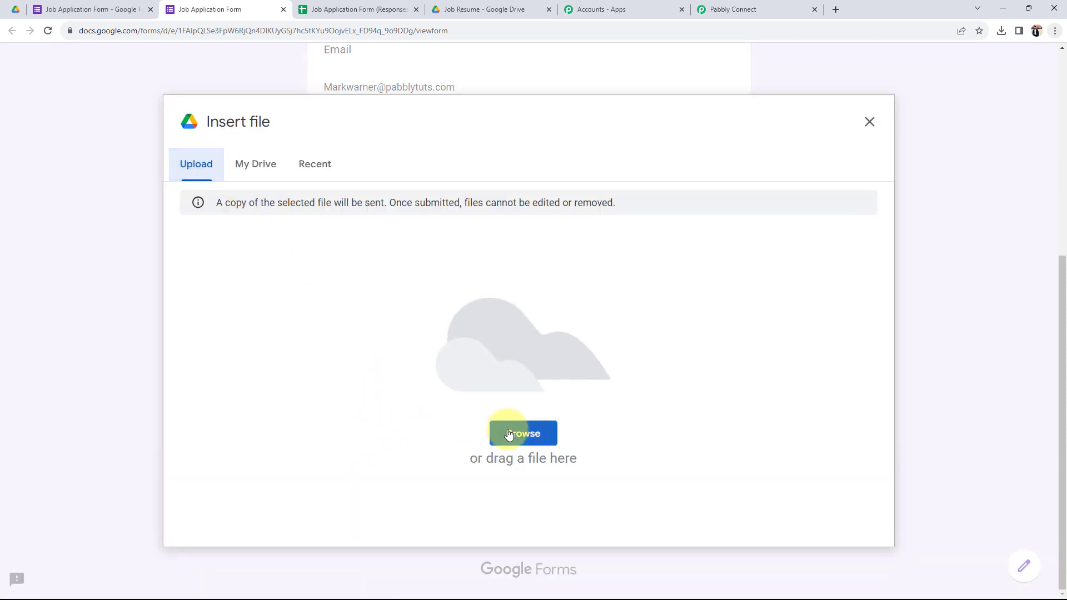
pyautogui.click(508, 437)
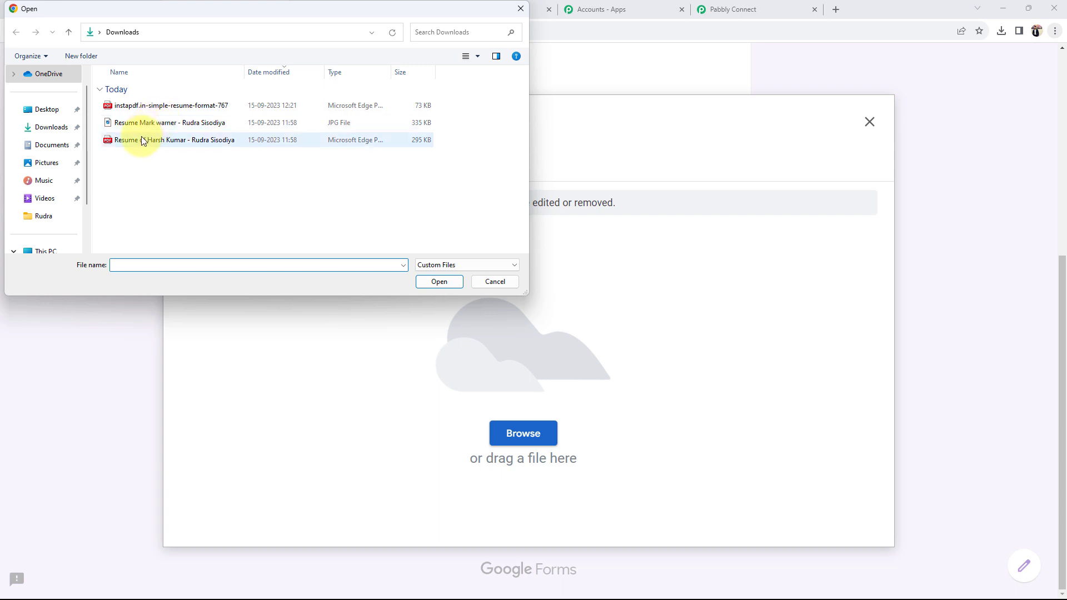
pyautogui.doubleClick(149, 106)
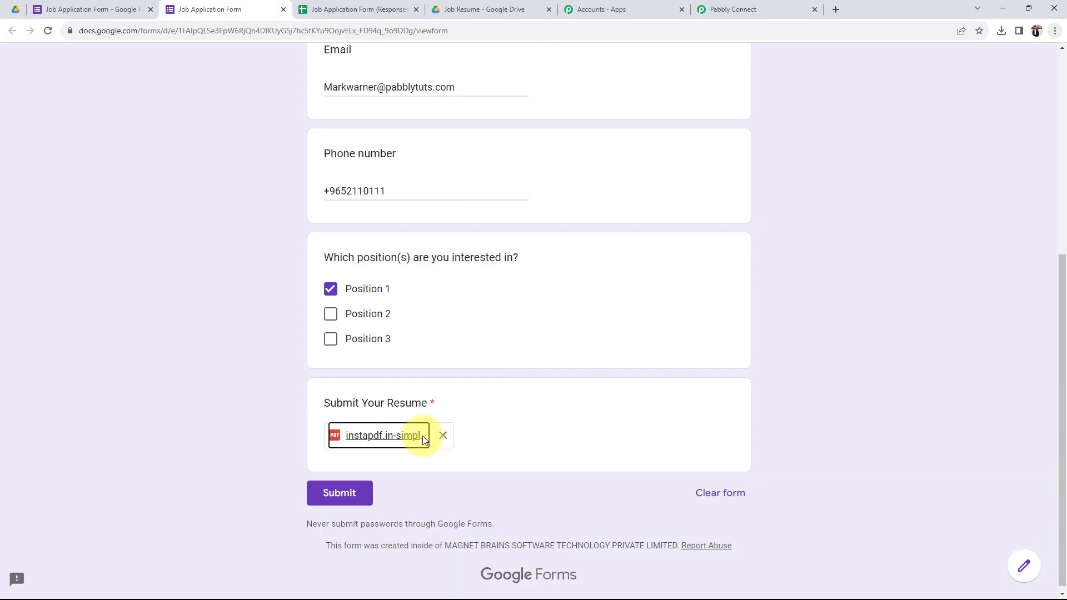
pyautogui.click(334, 494)
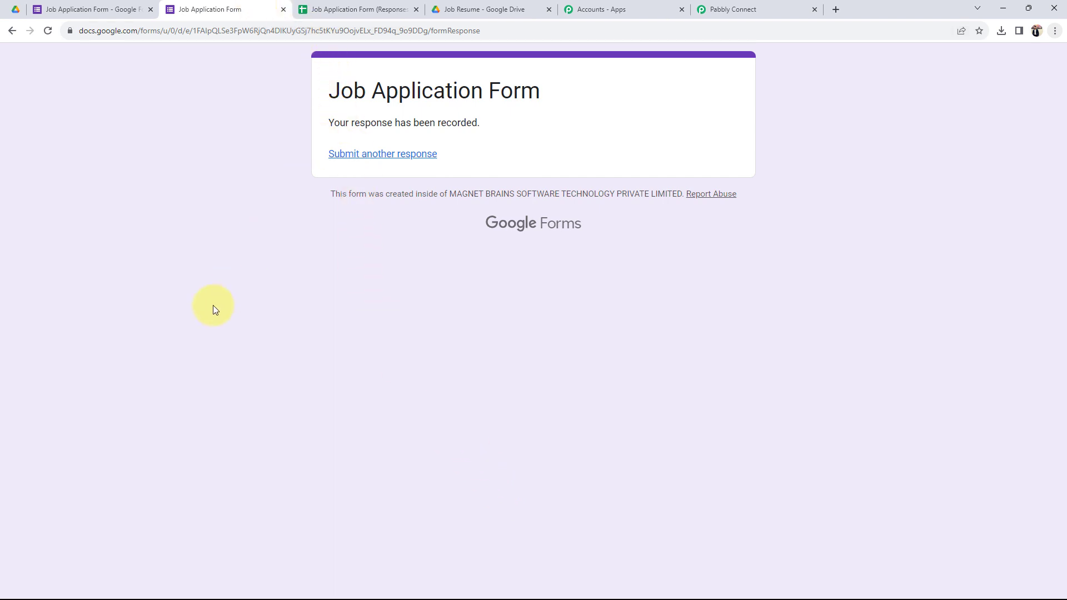
# Step: View the new response in row 3 of the Responses sheet, then the Job Resume folder
pyautogui.click(303, 10)
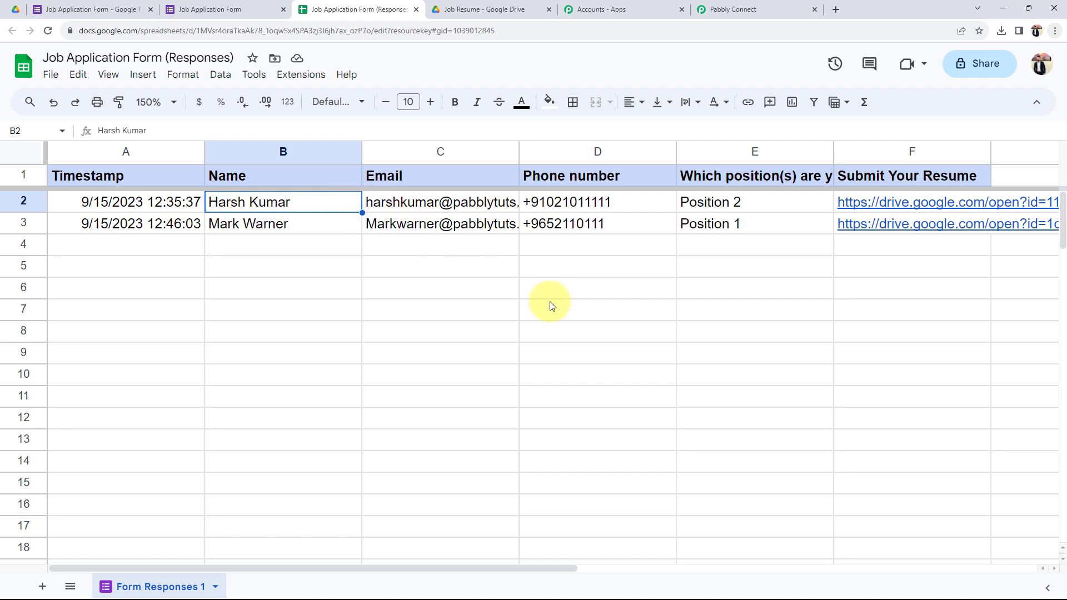
pyautogui.click(484, 9)
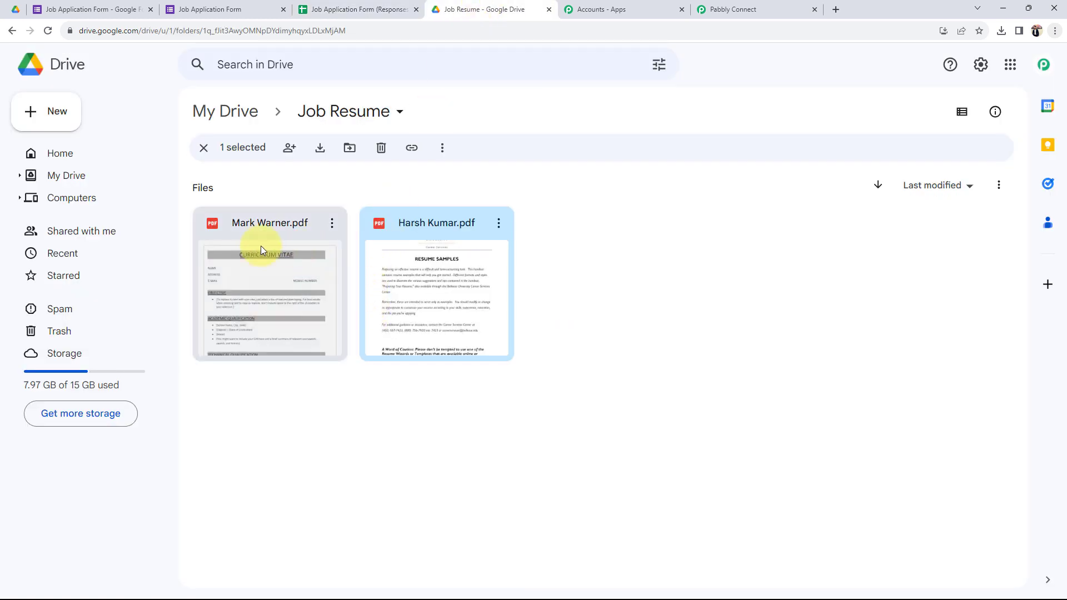
# Step: Preview the newly uploaded 2-page Curriculum Vitae PDF, then return to Pabbly Connect
pyautogui.doubleClick(298, 266)
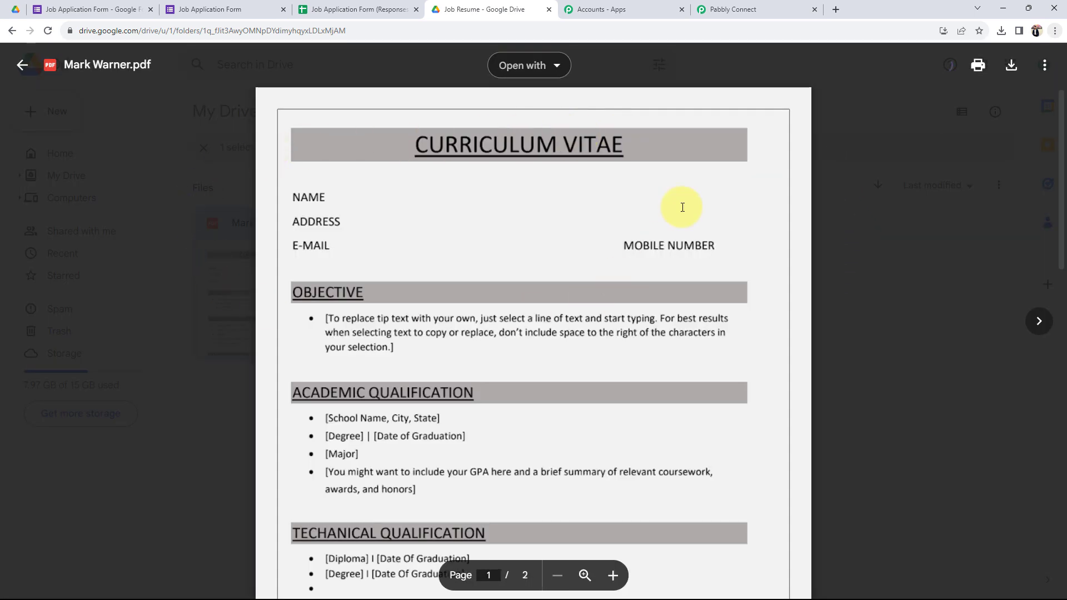
pyautogui.scroll(-5, 684, 207)
pyautogui.scroll(-3, 504, 305)
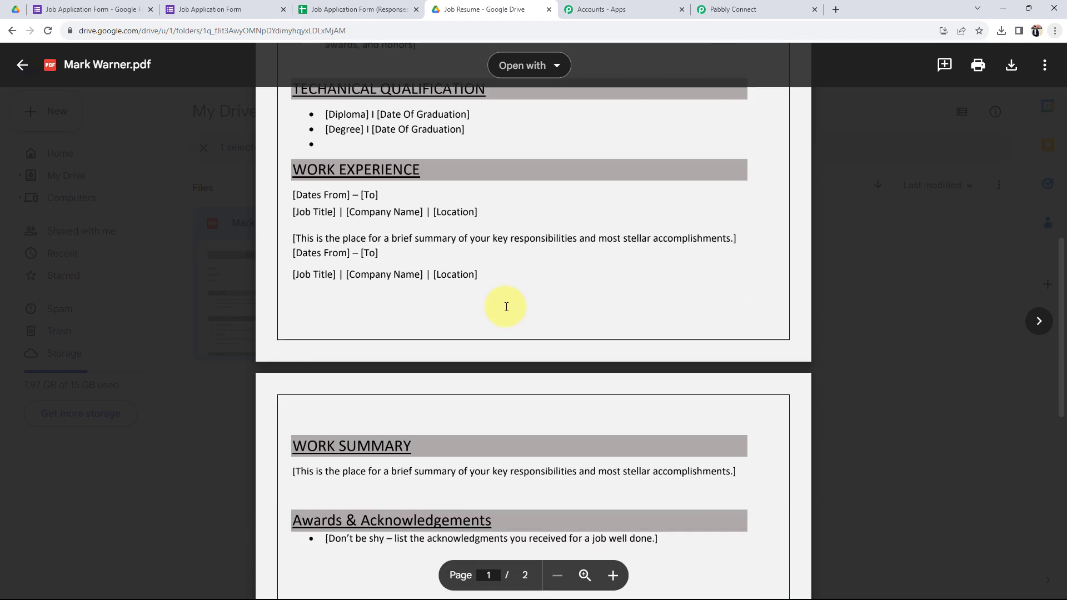
pyautogui.click(19, 66)
pyautogui.click(382, 455)
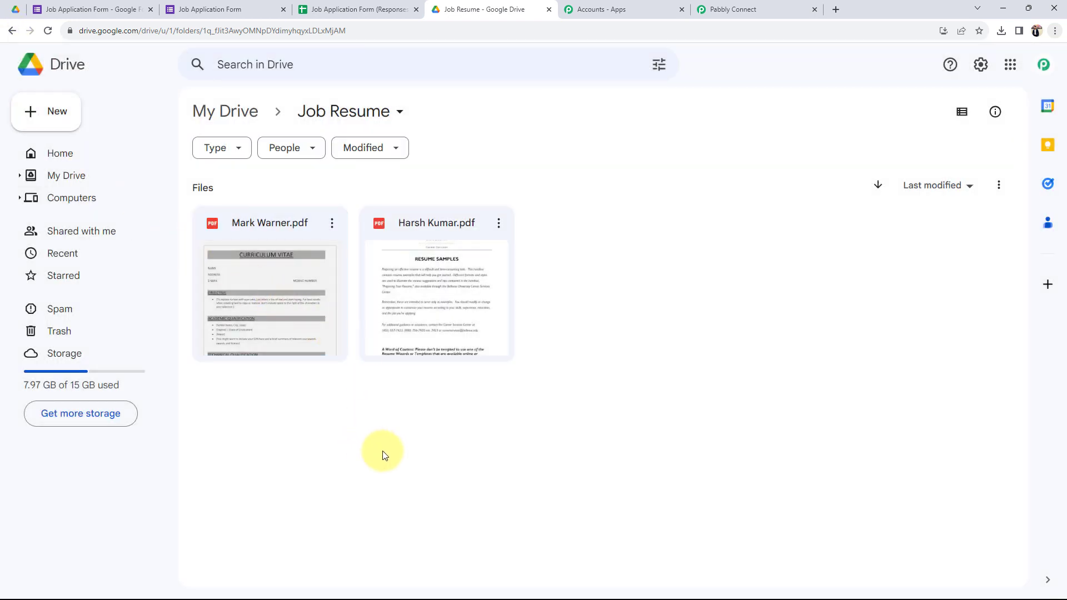
pyautogui.click(770, 9)
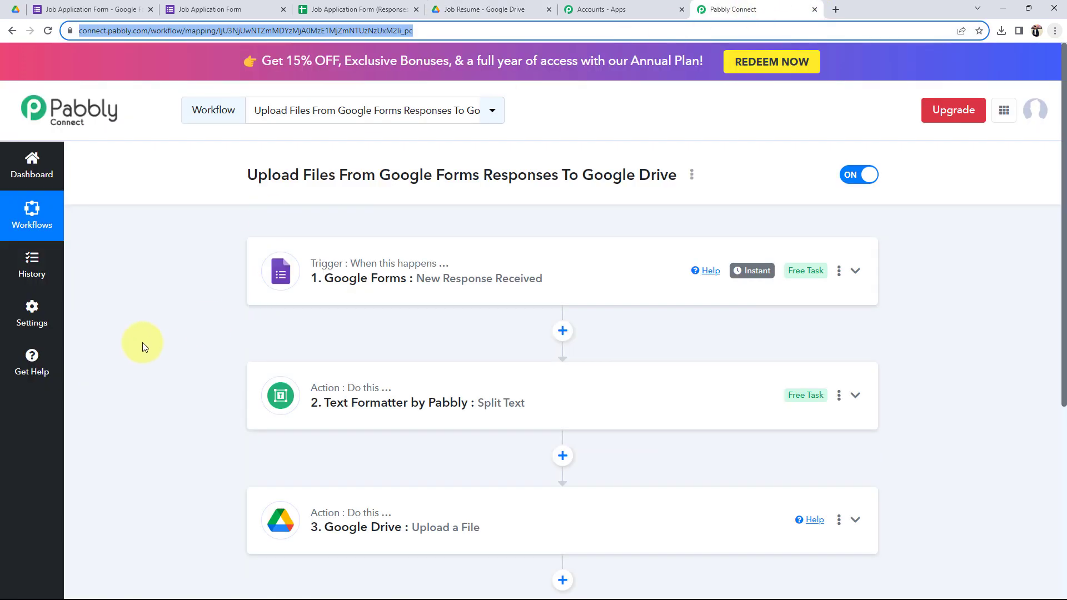